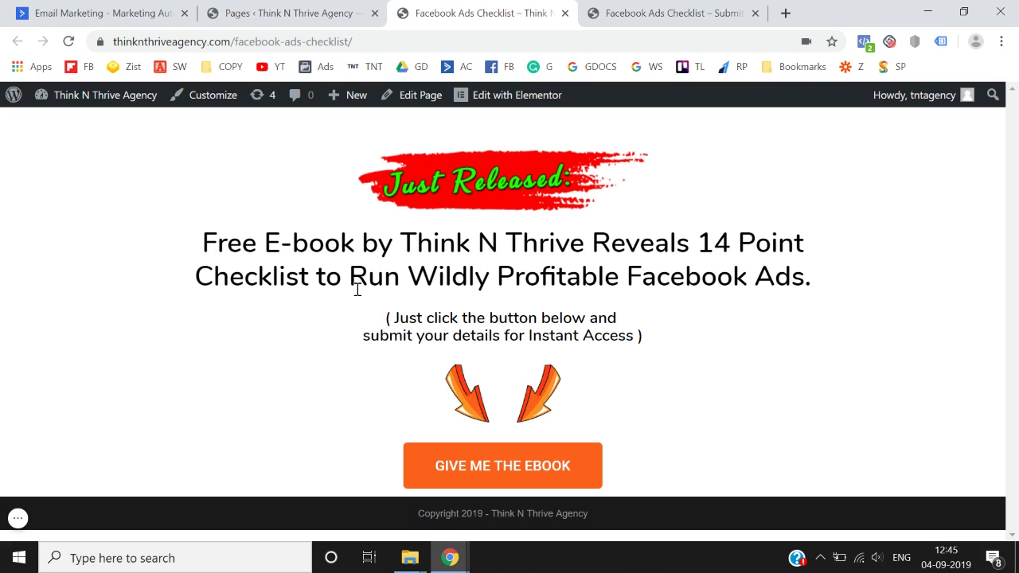
- View the live Facebook Ads Checklist 'Submit Your Details' page, then return to the page list
{"action": "left_click", "coordinate": [683, 13]}
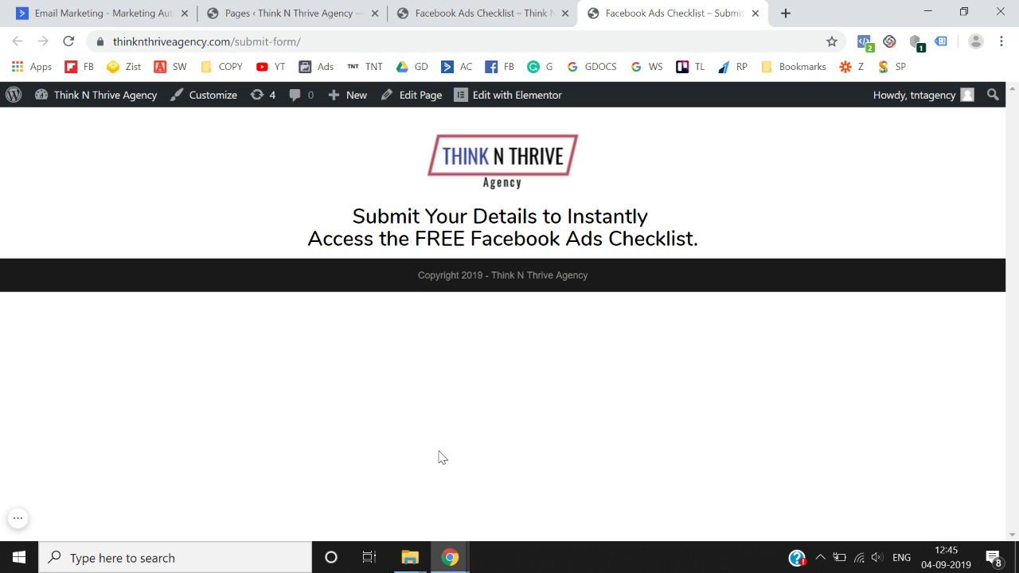
{"action": "left_click", "coordinate": [309, 11]}
- Duplicate the 'Facebook Ads Checklist – Submit Form' page and open the draft copy for editing
{"action": "left_click", "coordinate": [310, 425]}
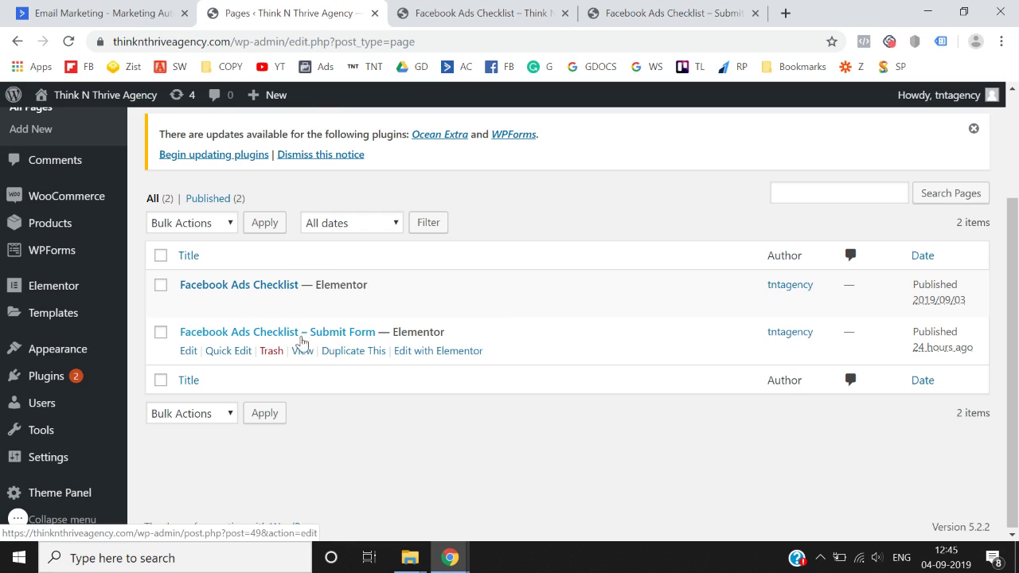
{"action": "left_click", "coordinate": [343, 357]}
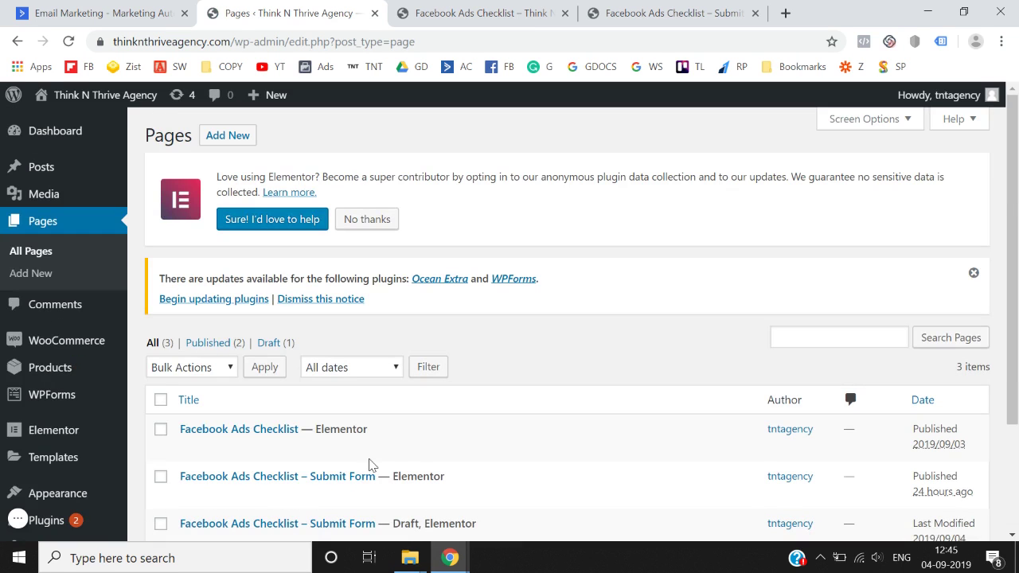
{"action": "scroll", "coordinate": [369, 464], "scroll_direction": "down", "scroll_amount": 2}
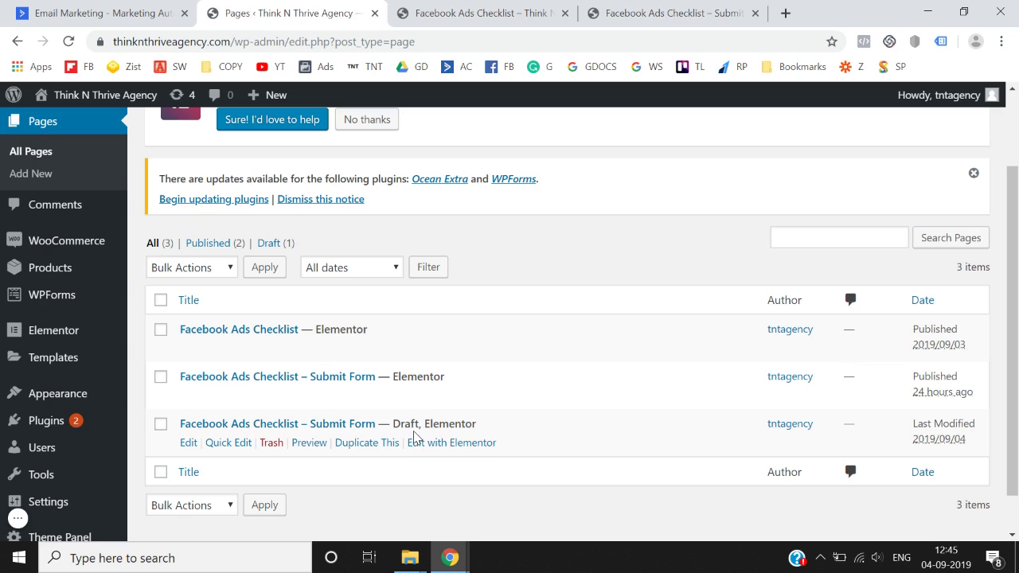
{"action": "left_click", "coordinate": [189, 443]}
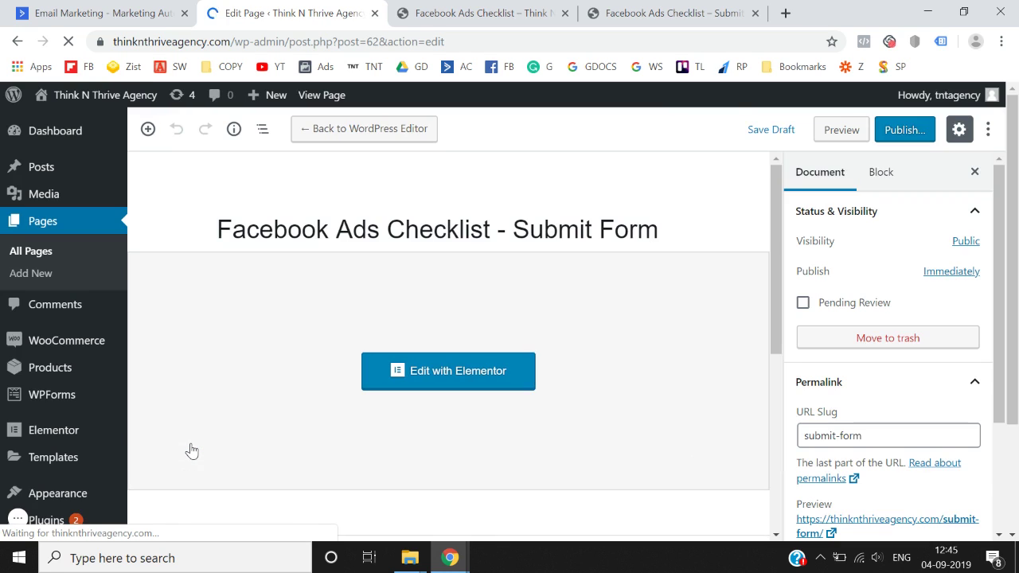
- Retitle the copy 'Facebook Ads Checklist - Thankyou Page' and publish it
{"action": "left_click", "coordinate": [505, 240]}
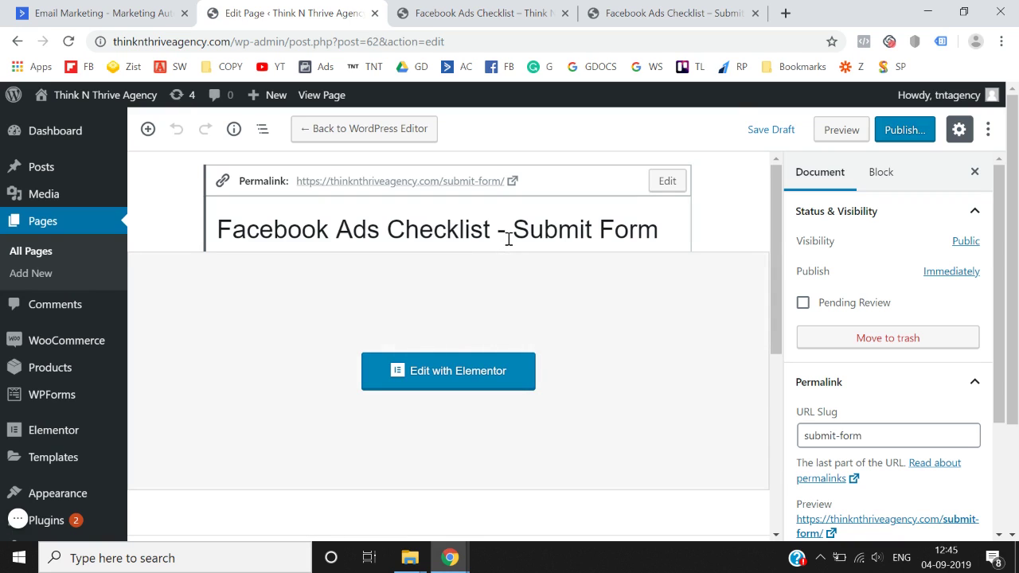
{"action": "key", "text": "shift+End"}
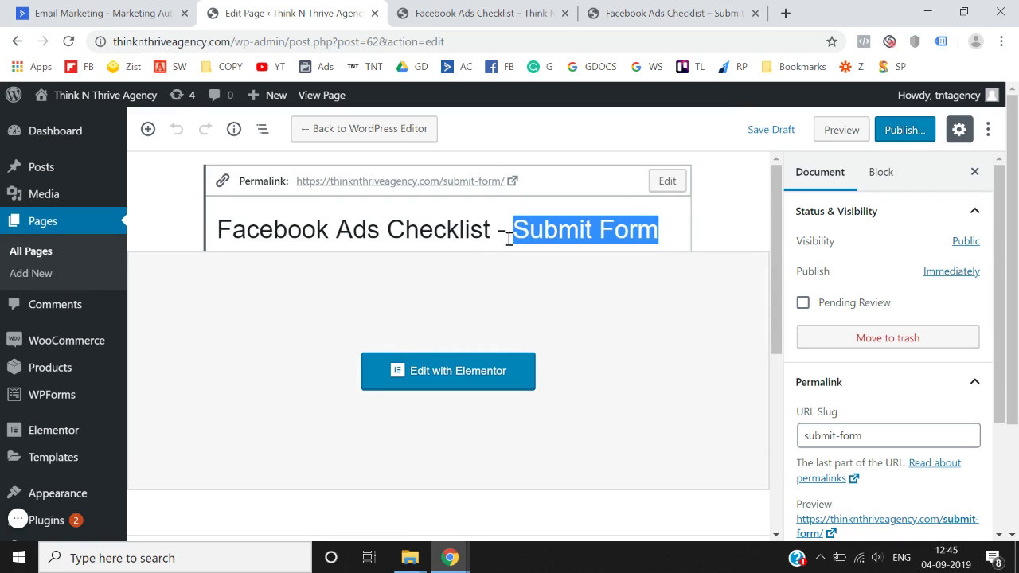
{"action": "type", "text": "Thank Yo"}
{"action": "key", "text": "BackSpace"}
{"action": "key", "text": "BackSpace"}
{"action": "key", "text": "BackSpace"}
{"action": "type", "text": "you POa"}
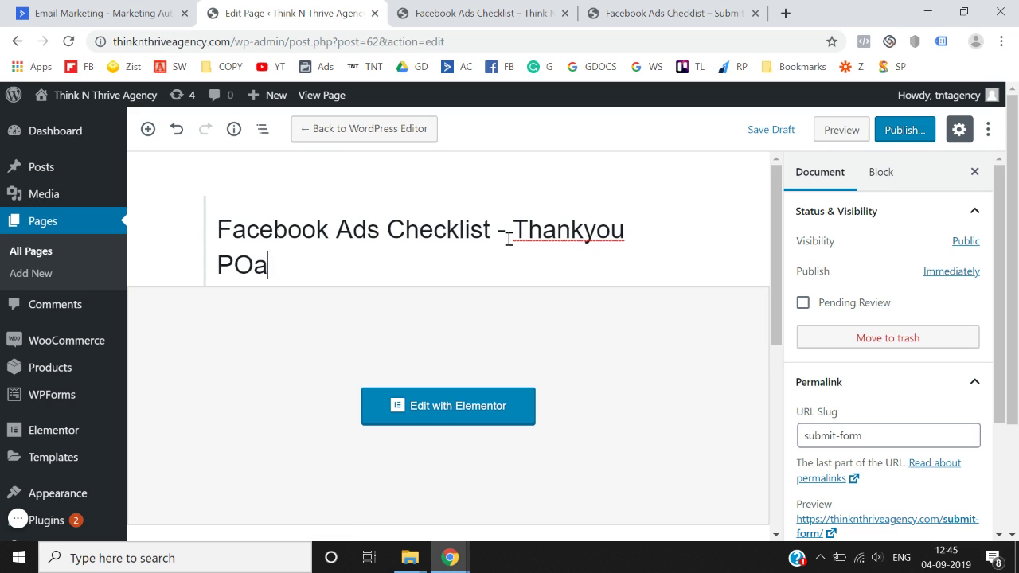
{"action": "key", "text": "BackSpace"}
{"action": "key", "text": "BackSpace"}
{"action": "type", "text": "age"}
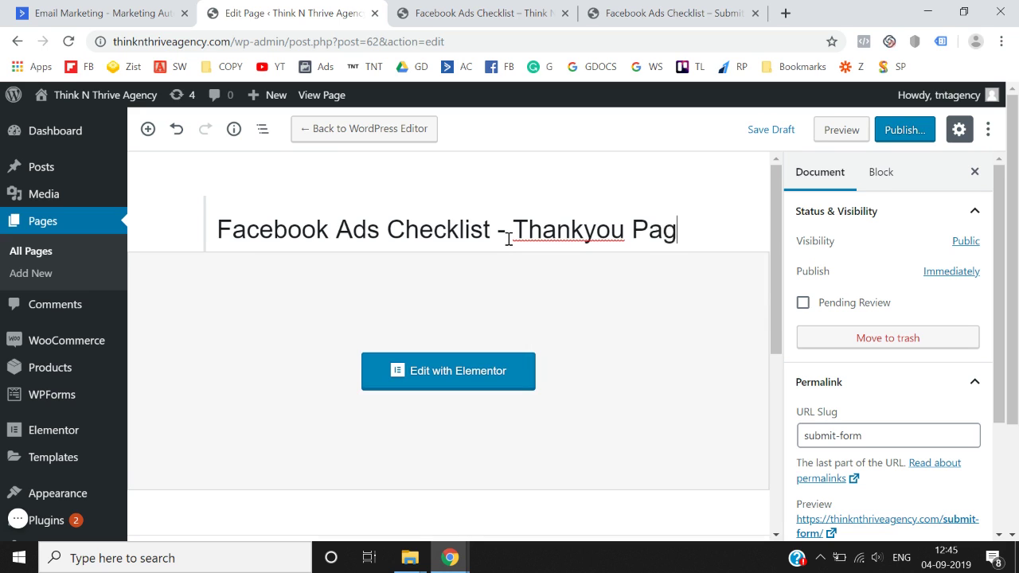
{"action": "left_click", "coordinate": [652, 207]}
{"action": "left_click", "coordinate": [900, 133]}
{"action": "left_click", "coordinate": [900, 135]}
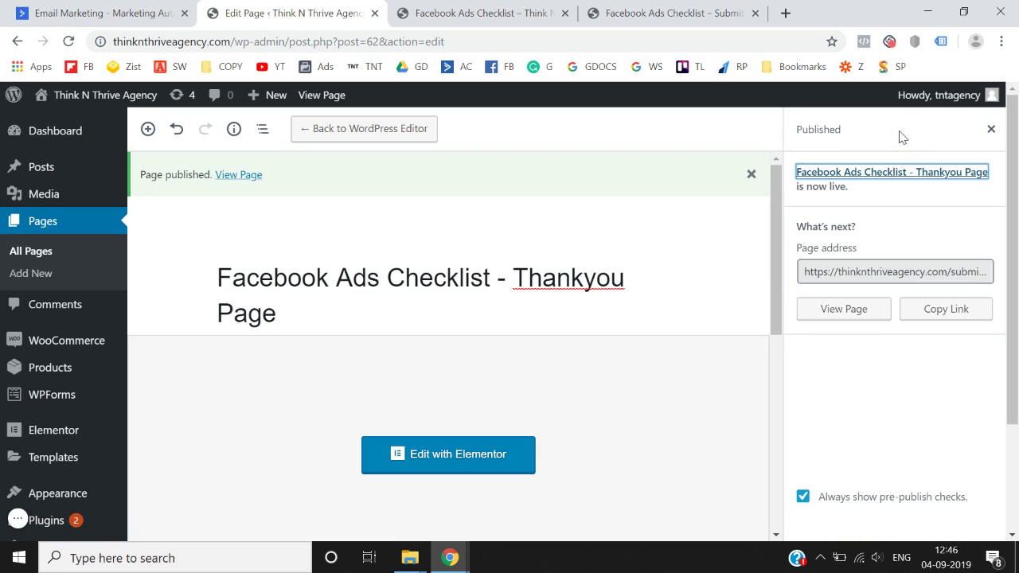
{"action": "left_click", "coordinate": [990, 129]}
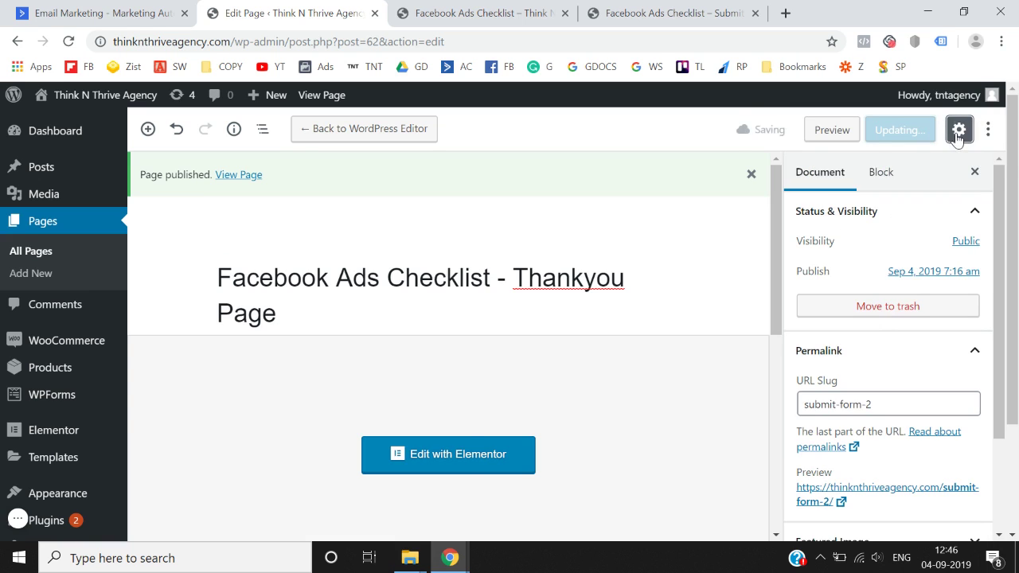
- Change the page's URL slug from submit-form-2 to 'thanks' and update the page
{"action": "left_click", "coordinate": [957, 135]}
{"action": "left_click", "coordinate": [957, 135]}
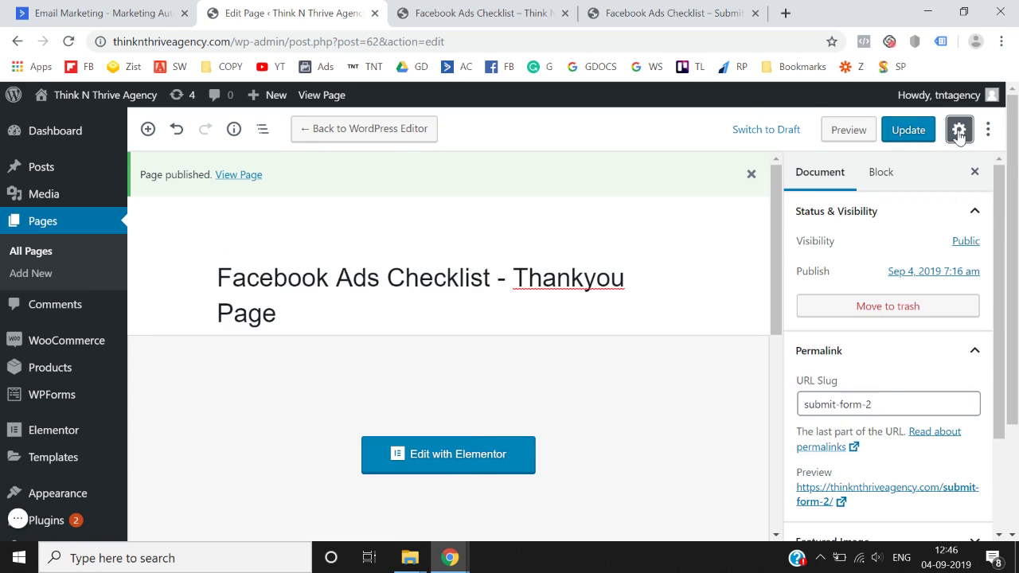
{"action": "scroll", "coordinate": [890, 378], "scroll_direction": "down", "scroll_amount": 1}
{"action": "left_click", "coordinate": [889, 359]}
{"action": "key", "text": "ctrl+a"}
{"action": "type", "text": "thanks"}
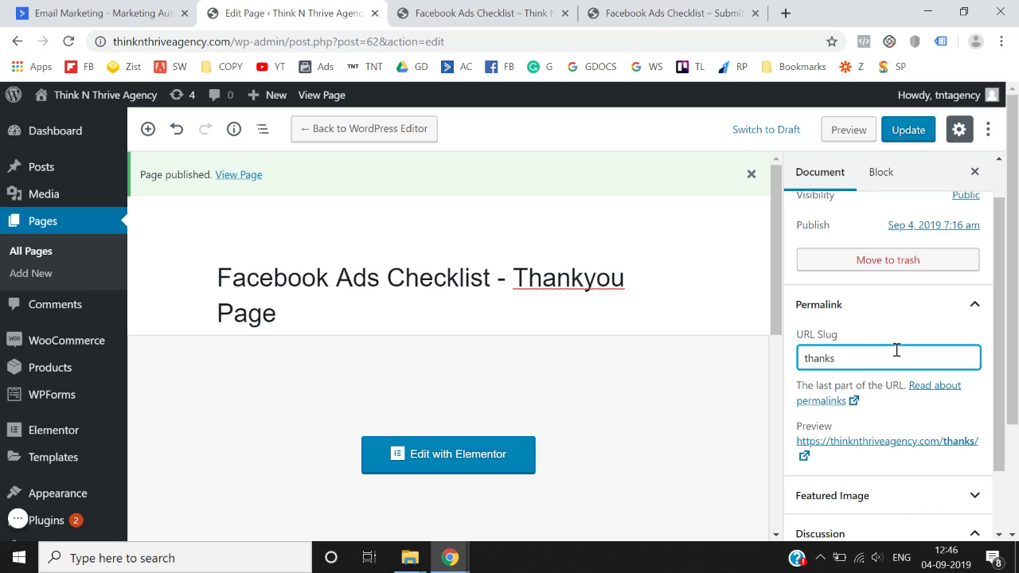
{"action": "left_click", "coordinate": [914, 331]}
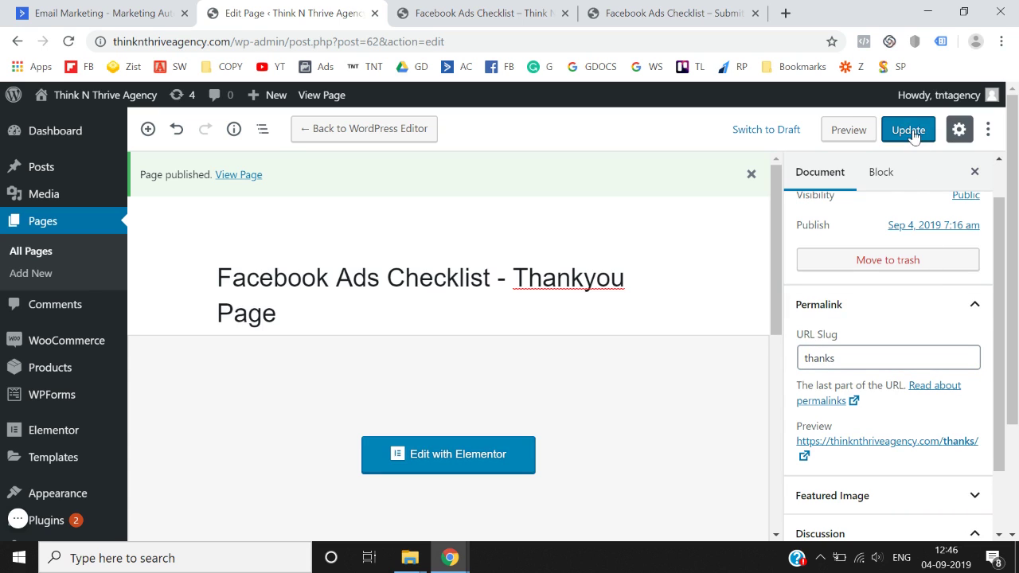
{"action": "left_click", "coordinate": [908, 132]}
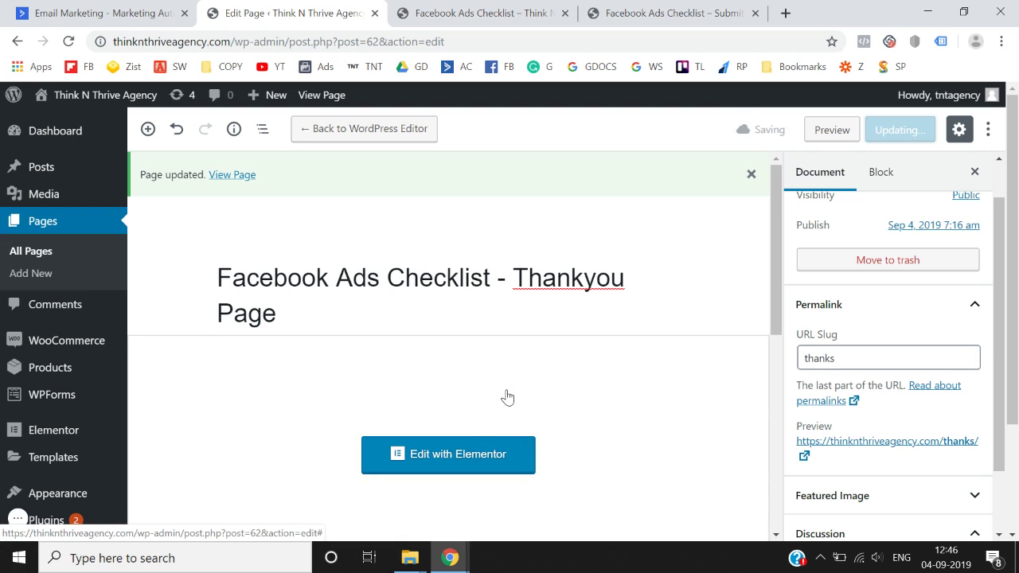
{"action": "left_click", "coordinate": [461, 455]}
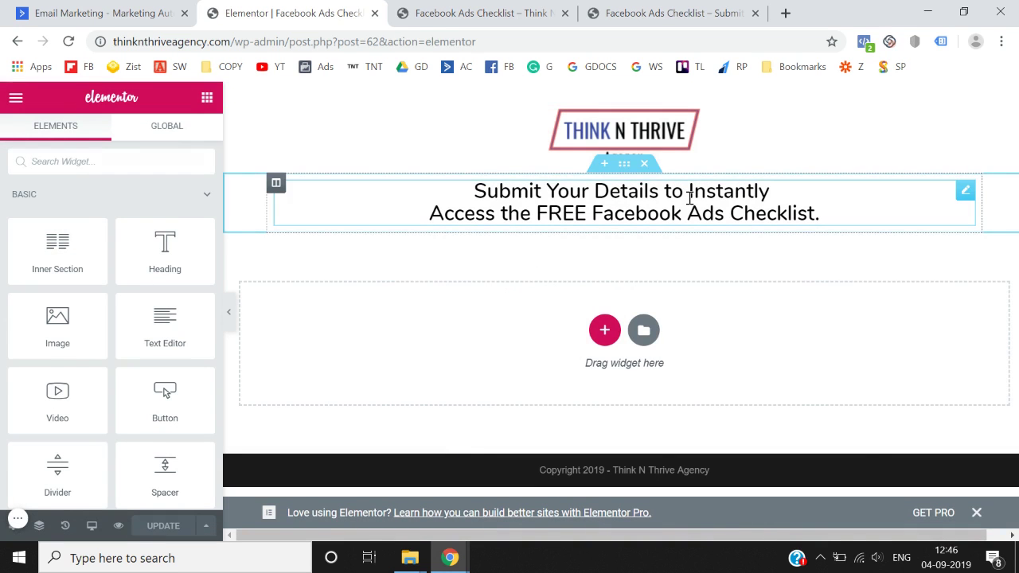
- Make the heading 'Thankyou for Downloading the Checklist.' plus 'Please check your email for the download link.', and update
{"action": "left_click", "coordinate": [690, 198]}
{"action": "key", "text": "ctrl+a"}
{"action": "type", "text": "Thank"}
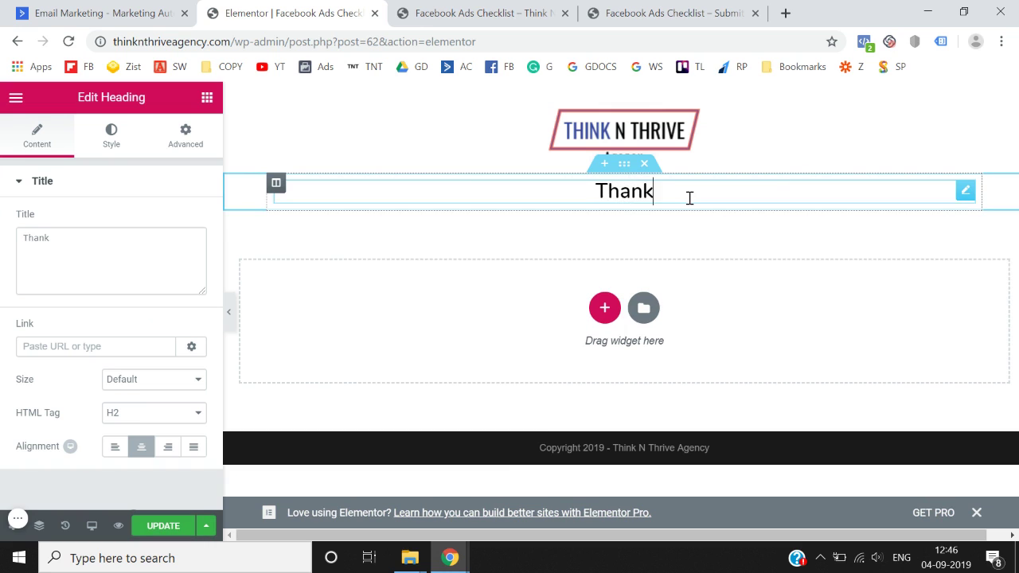
{"action": "type", "text": "you for "}
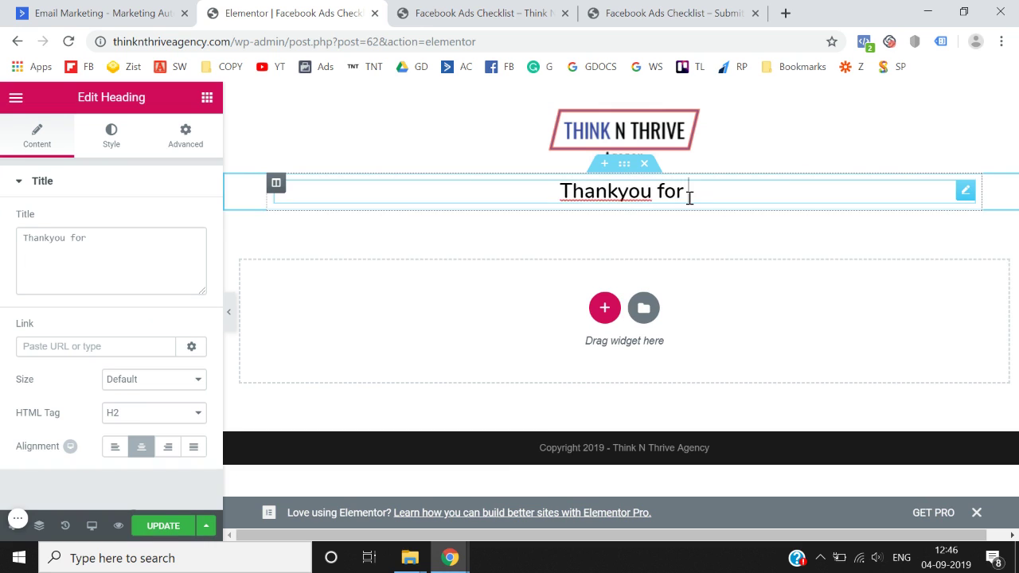
{"action": "type", "text": "Downloading "}
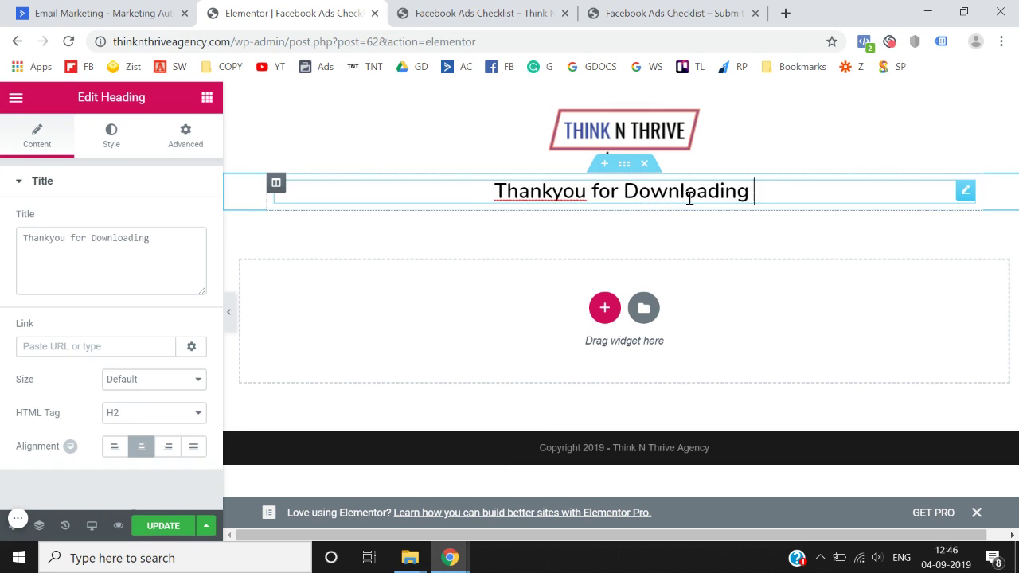
{"action": "type", "text": "the Checklkis"}
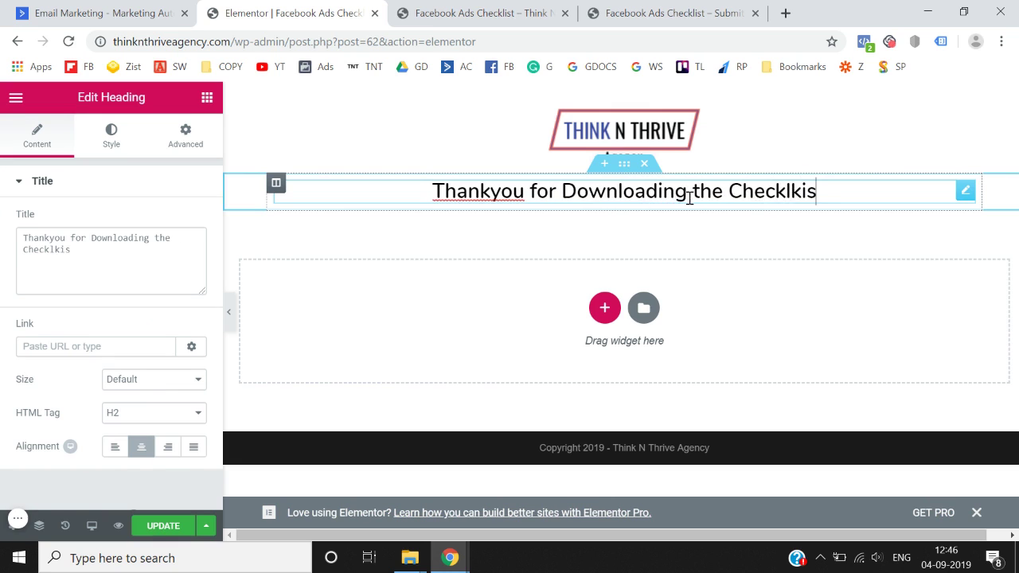
{"action": "key", "text": "BackSpace"}
{"action": "key", "text": "BackSpace"}
{"action": "key", "text": "BackSpace"}
{"action": "type", "text": "ist."}
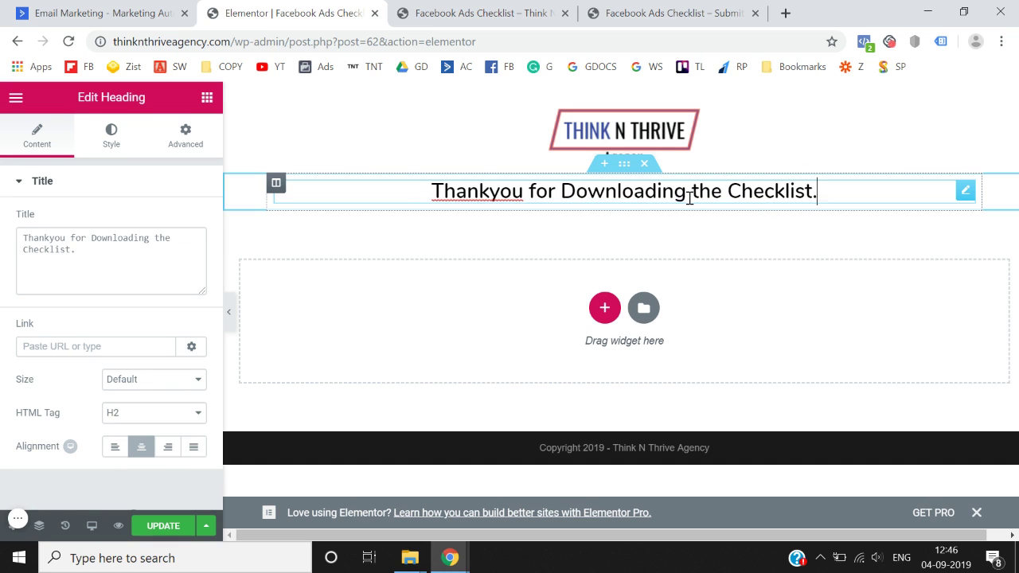
{"action": "key", "text": "Return"}
{"action": "type", "text": "Pleas"}
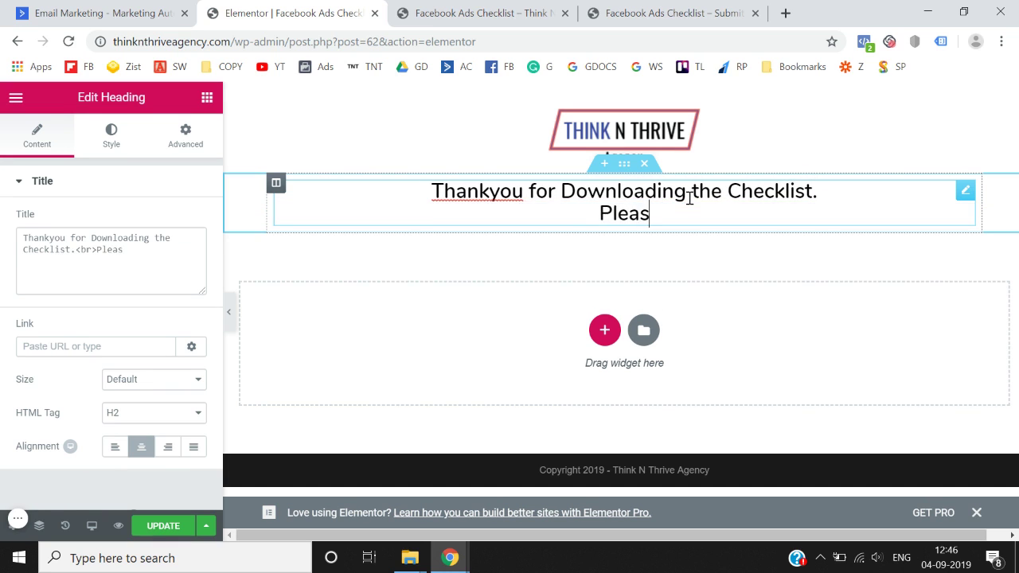
{"action": "type", "text": "e check your e"}
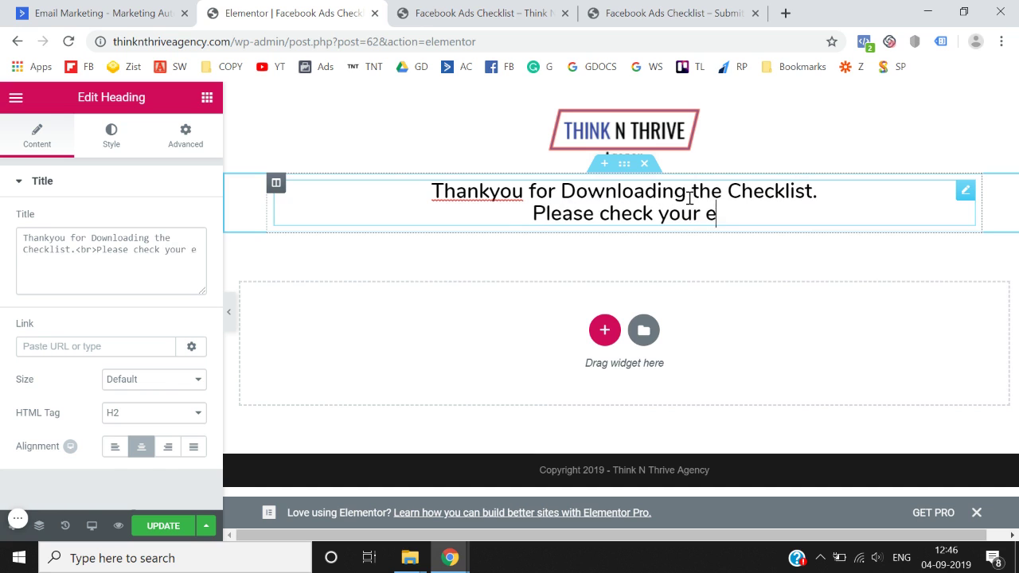
{"action": "type", "text": "mail for the "}
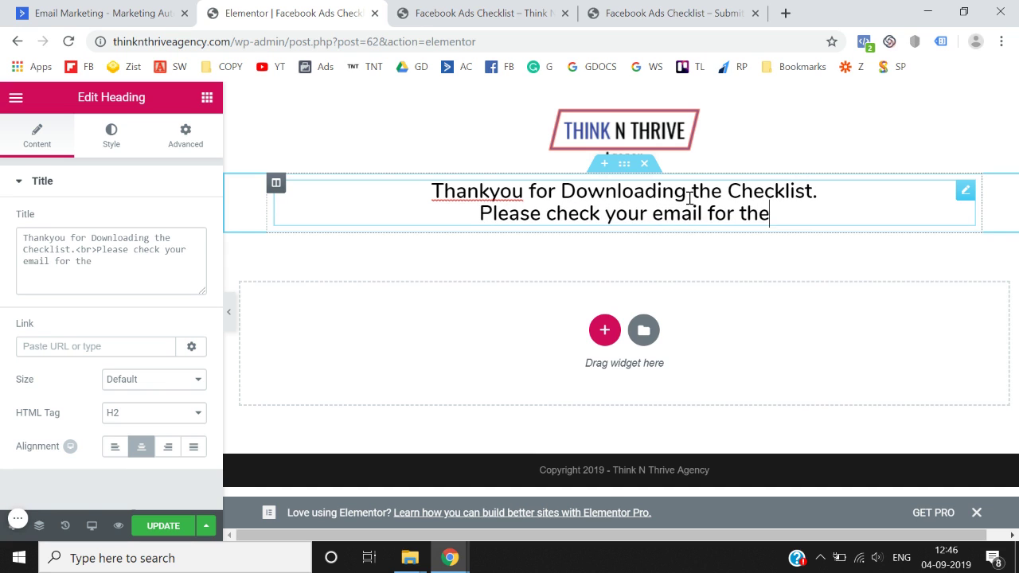
{"action": "type", "text": "download "}
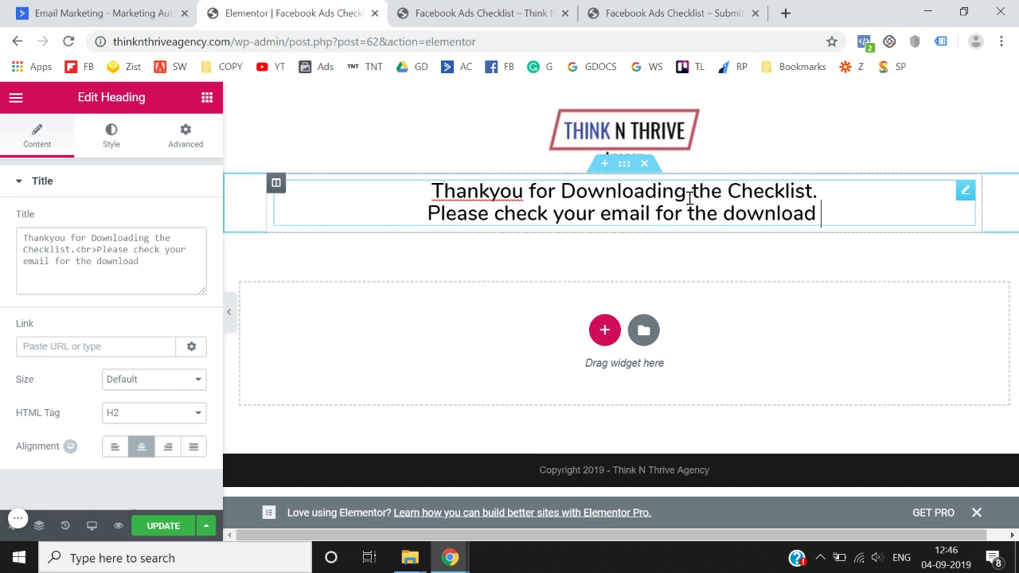
{"action": "type", "text": "link."}
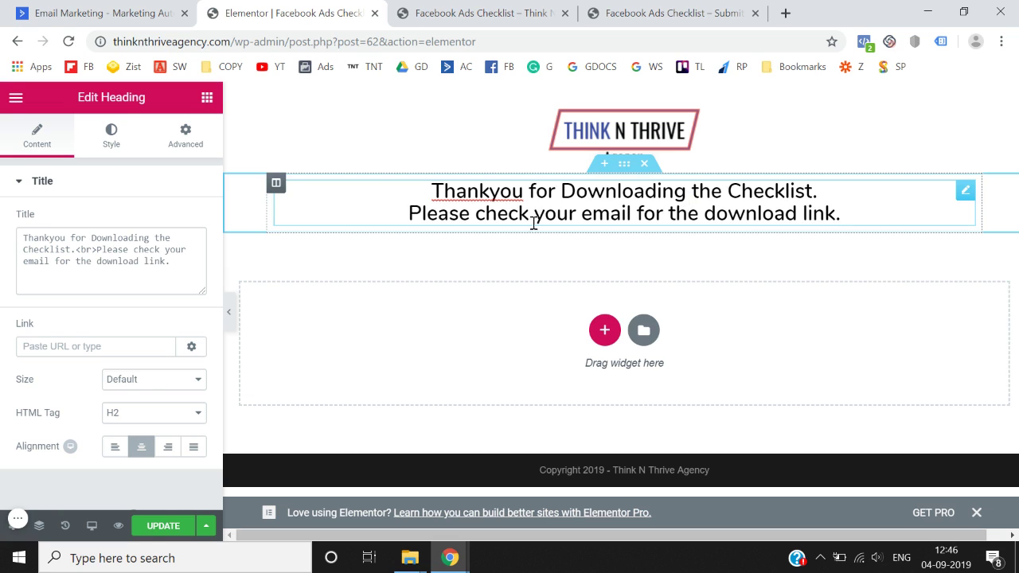
{"action": "left_click", "coordinate": [152, 527]}
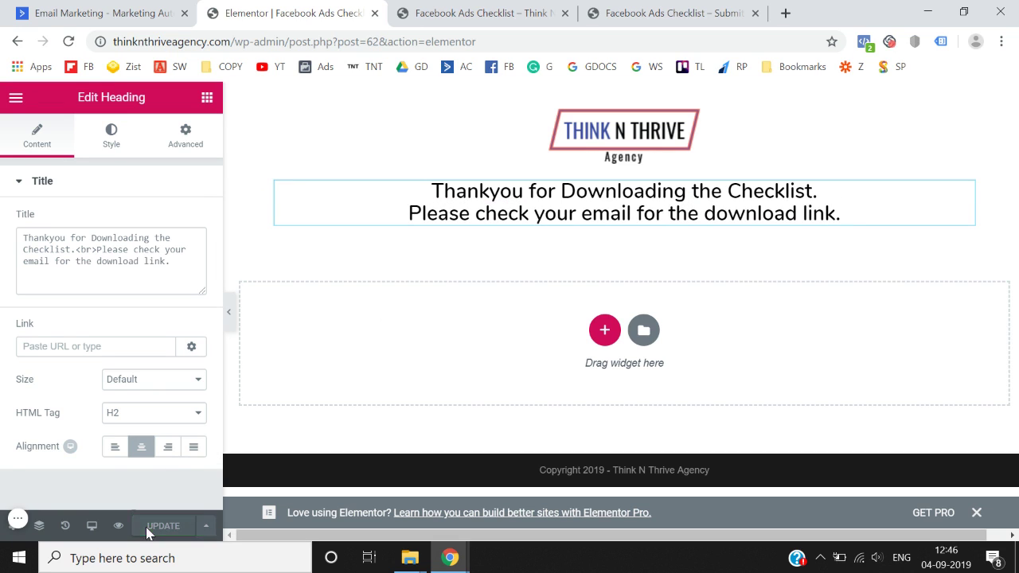
{"action": "left_click", "coordinate": [12, 99]}
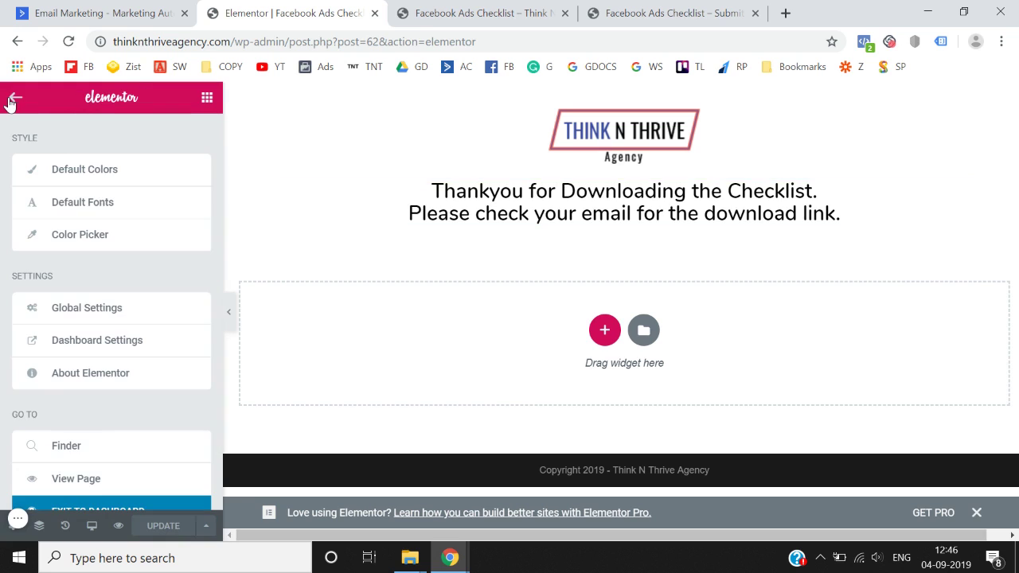
- Leave Elementor, open the live /thanks/ page in a new tab, and return to the Thankyou Page editor
{"action": "left_click", "coordinate": [89, 506]}
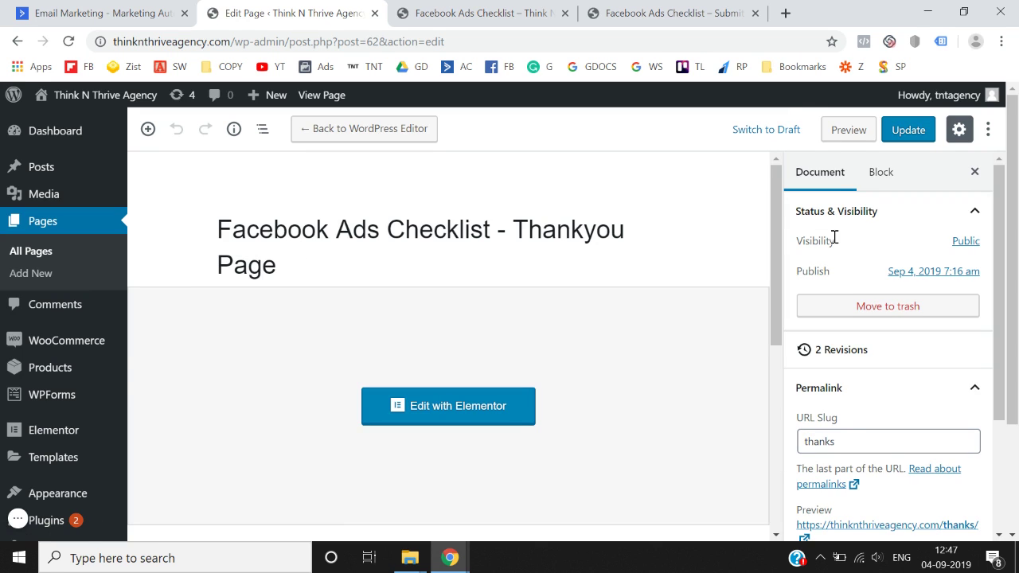
{"action": "scroll", "coordinate": [848, 422], "scroll_direction": "down", "scroll_amount": 1}
{"action": "scroll", "coordinate": [830, 454], "scroll_direction": "down", "scroll_amount": 1}
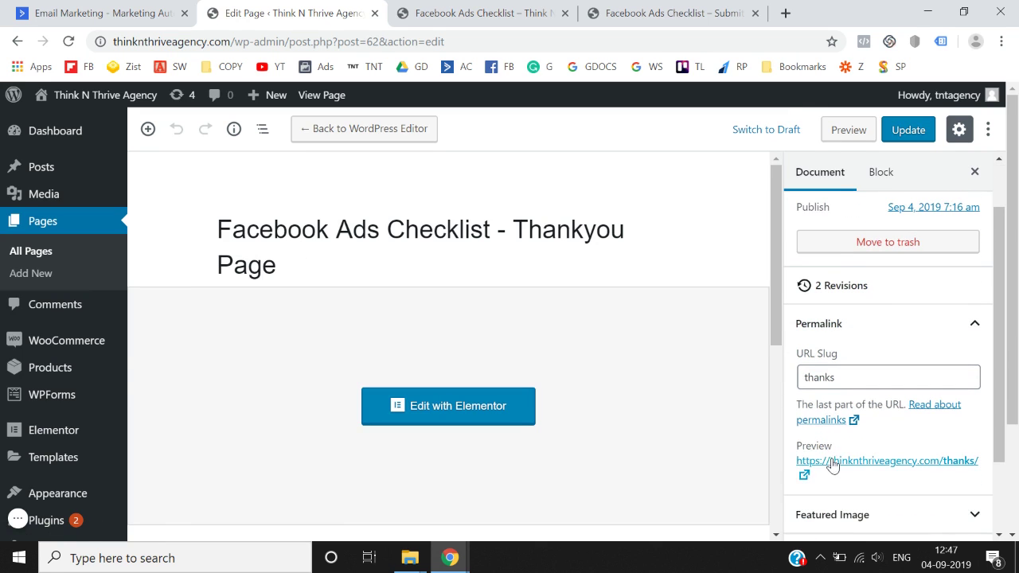
{"action": "right_click", "coordinate": [833, 465]}
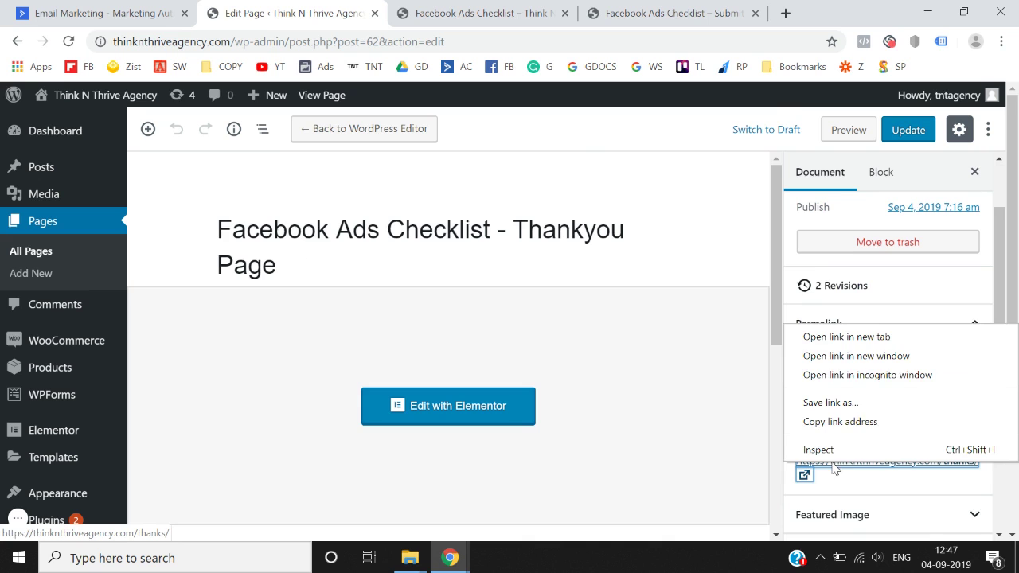
{"action": "left_click", "coordinate": [847, 337]}
{"action": "left_click", "coordinate": [745, 8]}
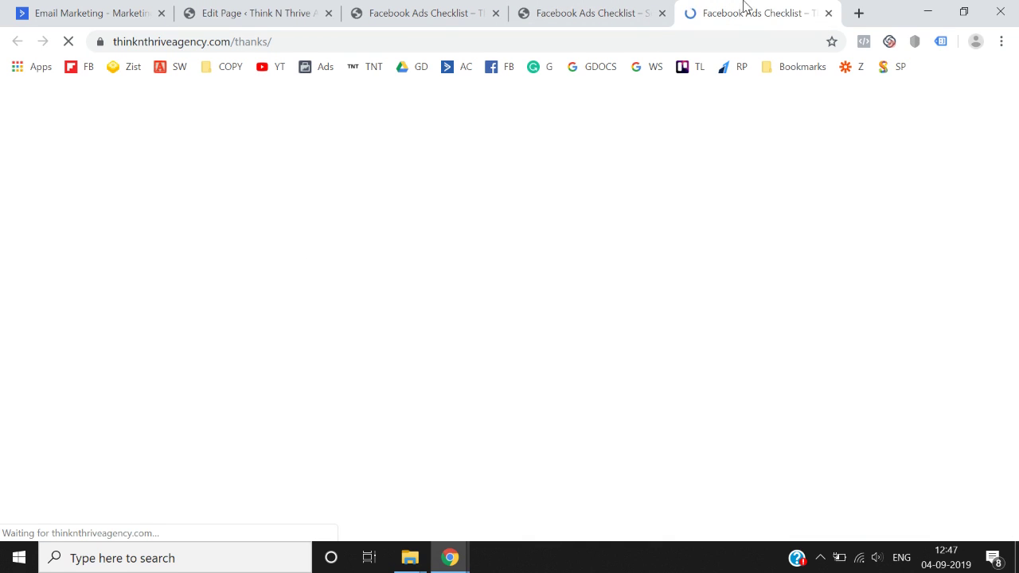
{"action": "left_click", "coordinate": [453, 12]}
{"action": "left_click", "coordinate": [335, 11]}
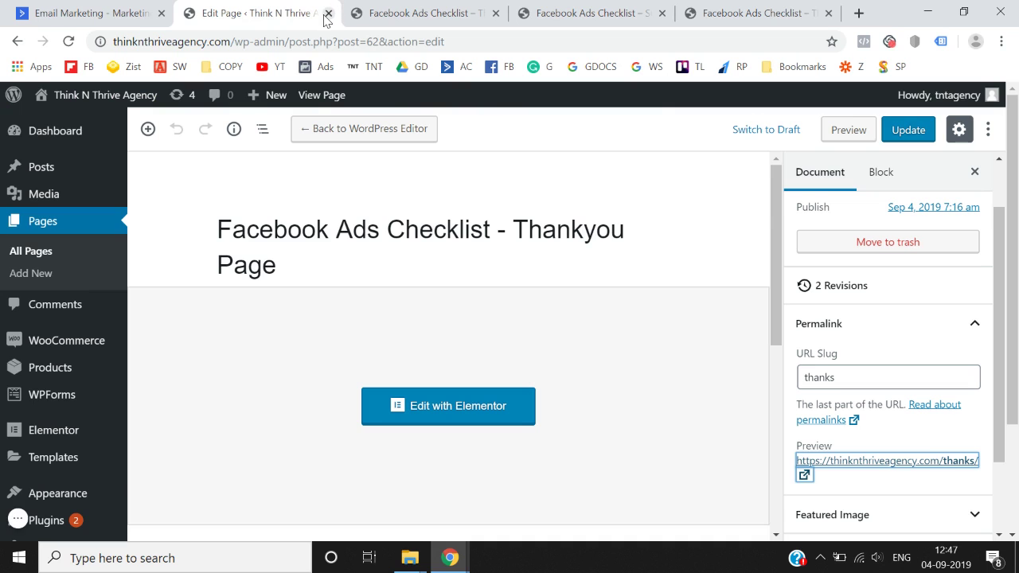
- Close the editor, compare the submit-form and thanks pages, and end on the Facebook Ads Checklist landing page
{"action": "left_click", "coordinate": [329, 14]}
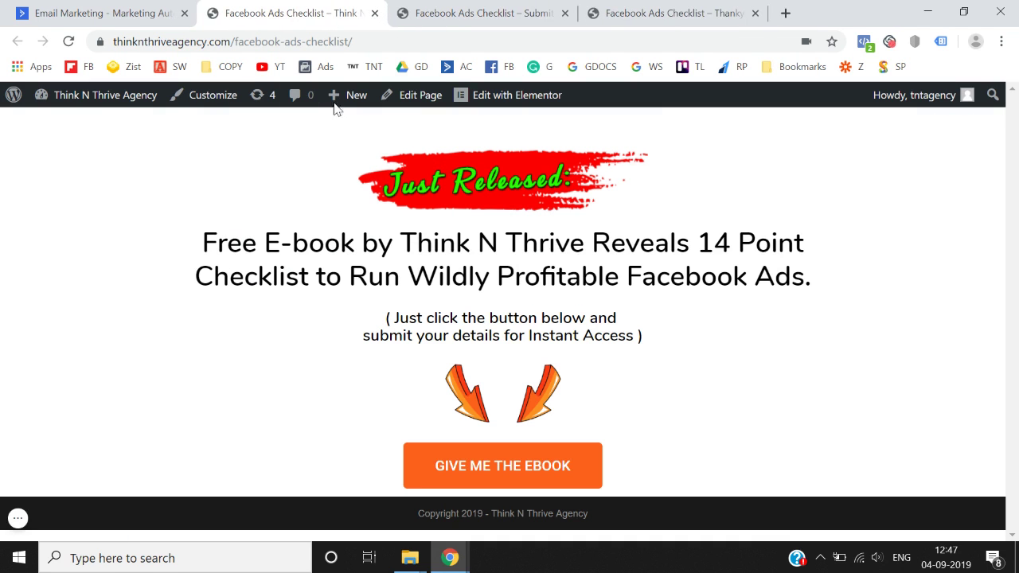
{"action": "left_click", "coordinate": [434, 13]}
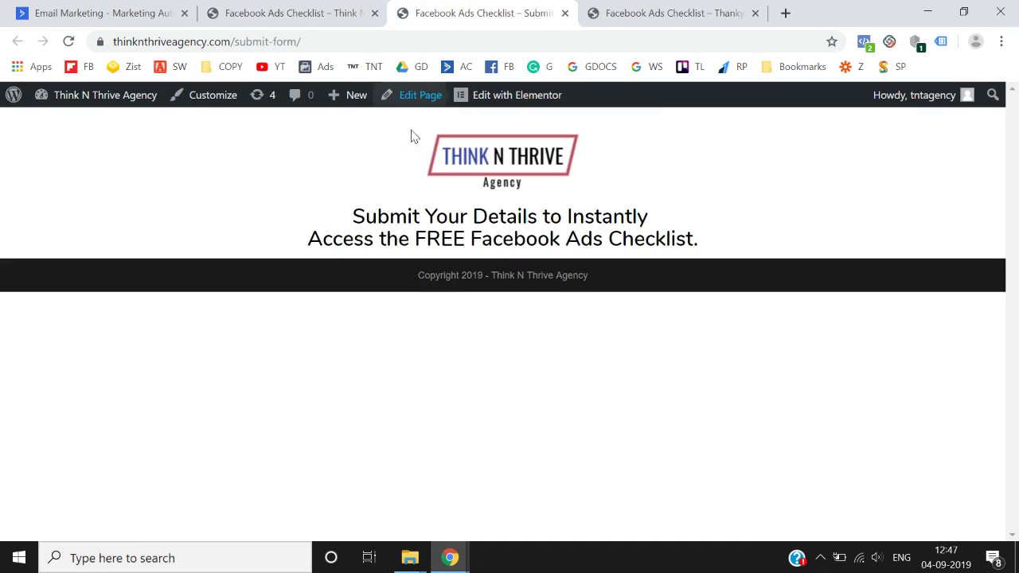
{"action": "left_click", "coordinate": [637, 11]}
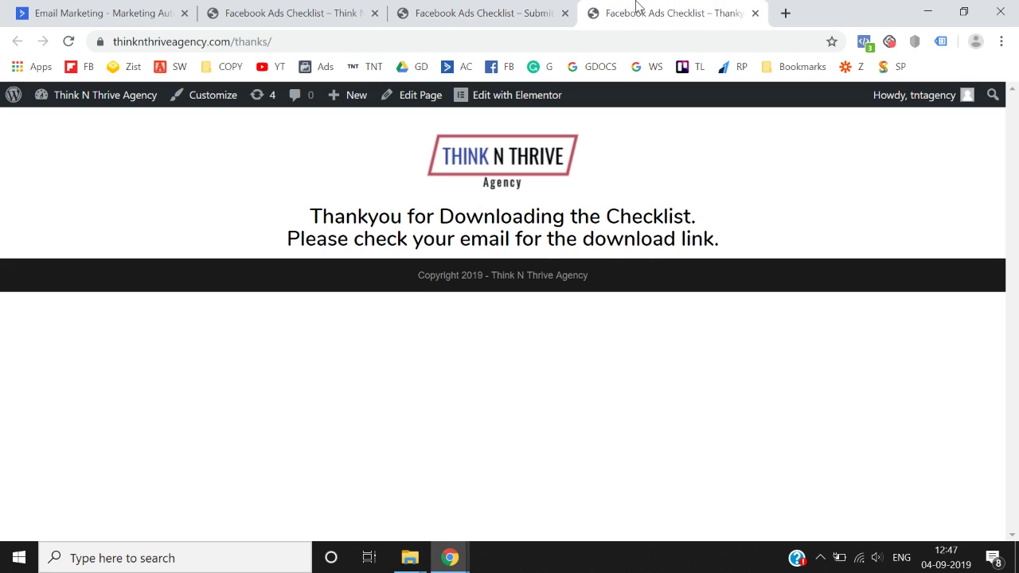
{"action": "left_click", "coordinate": [471, 9]}
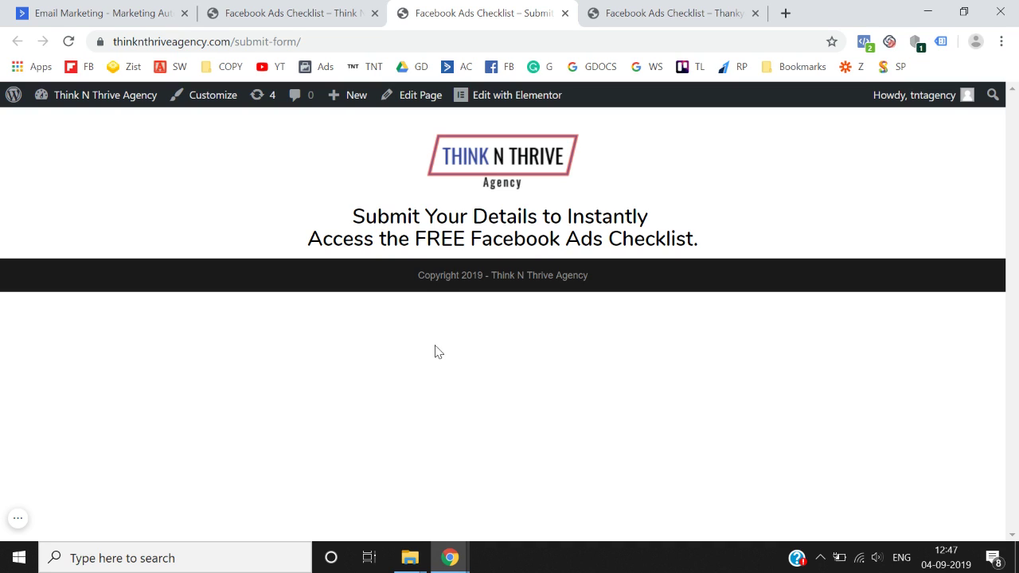
{"action": "left_click", "coordinate": [660, 11]}
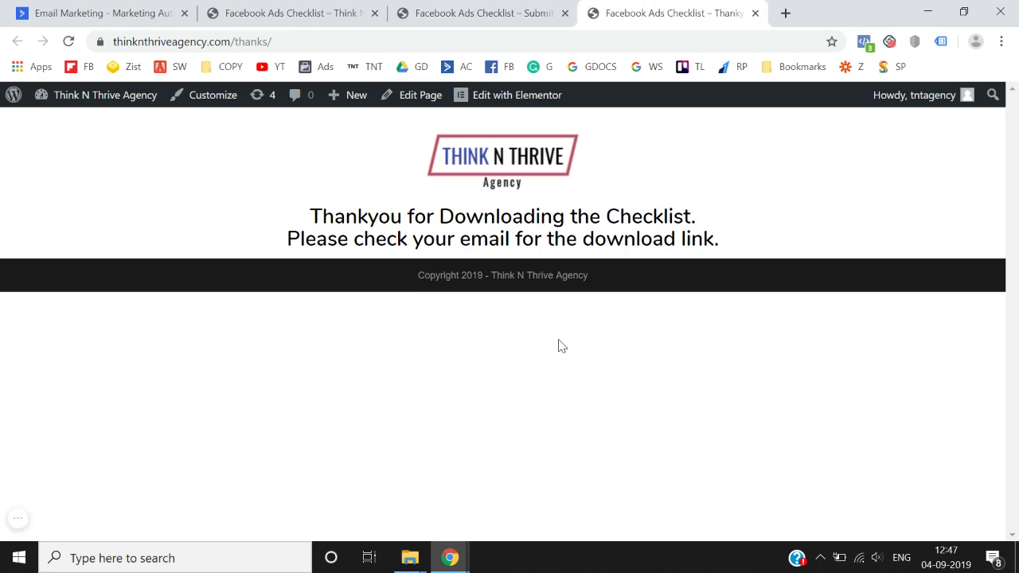
{"action": "left_click", "coordinate": [525, 9]}
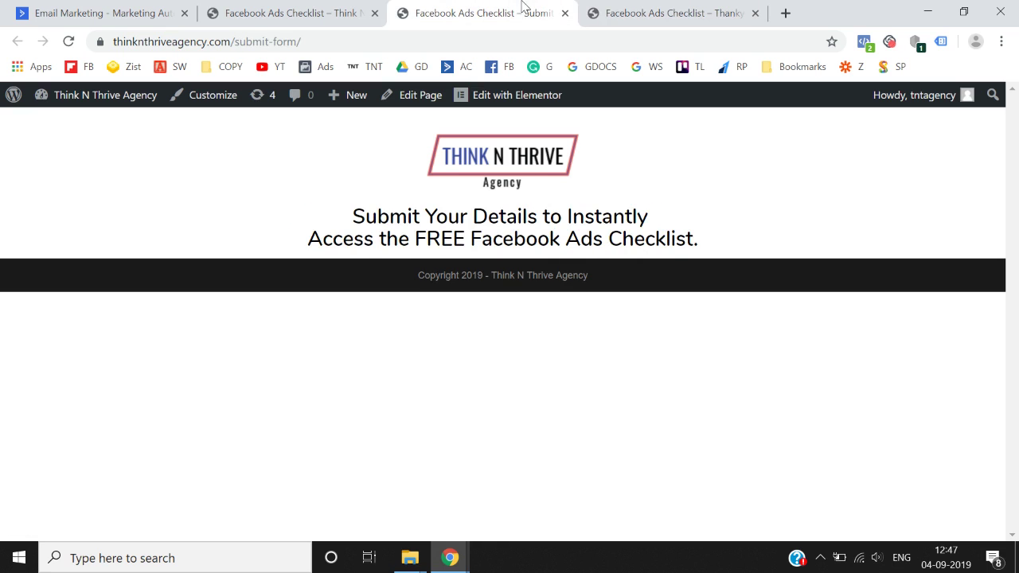
{"action": "left_click", "coordinate": [711, 9]}
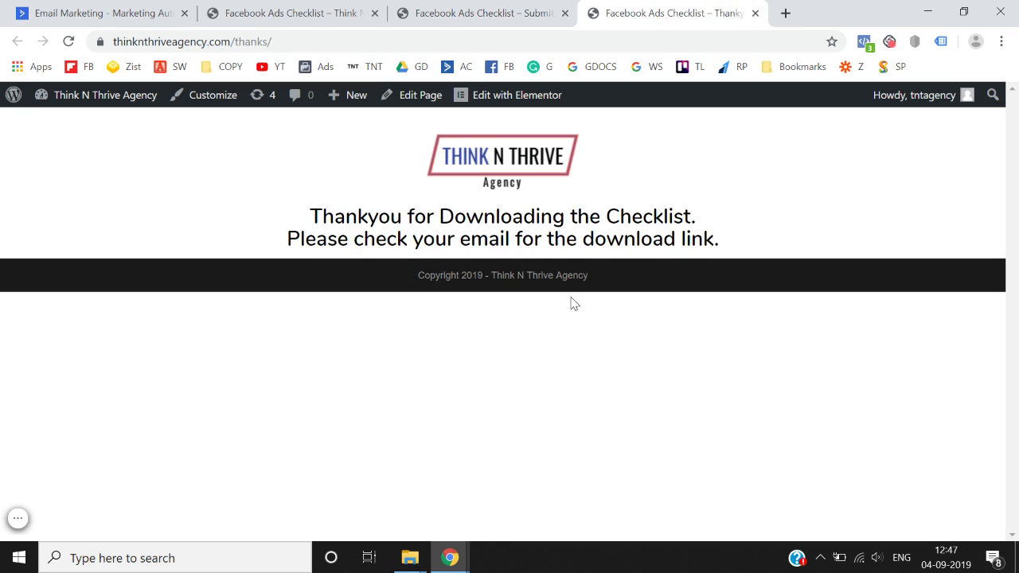
{"action": "left_click", "coordinate": [318, 6]}
{"action": "left_click", "coordinate": [440, 9]}
{"action": "left_click", "coordinate": [632, 9]}
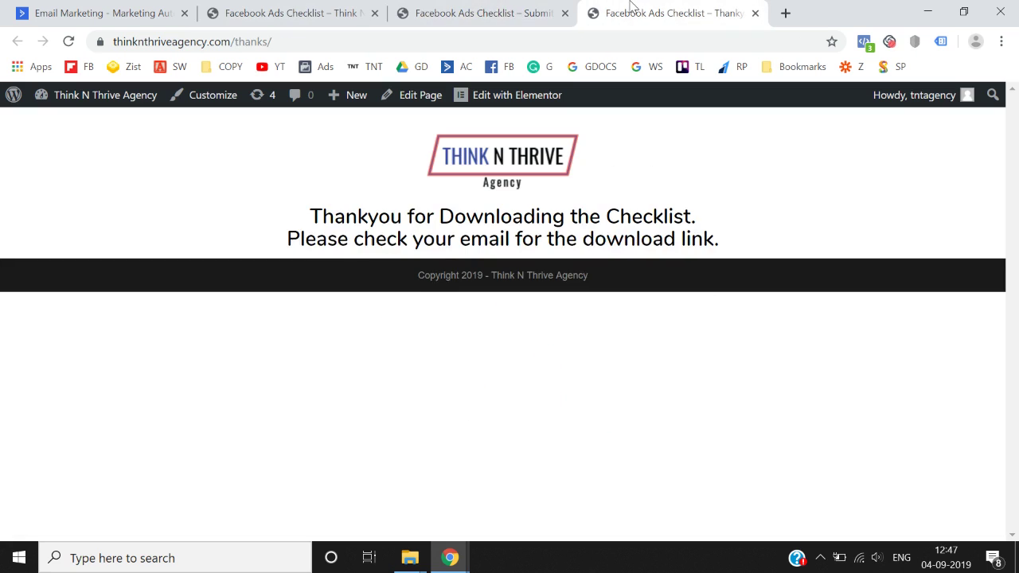
{"action": "left_click", "coordinate": [306, 8]}
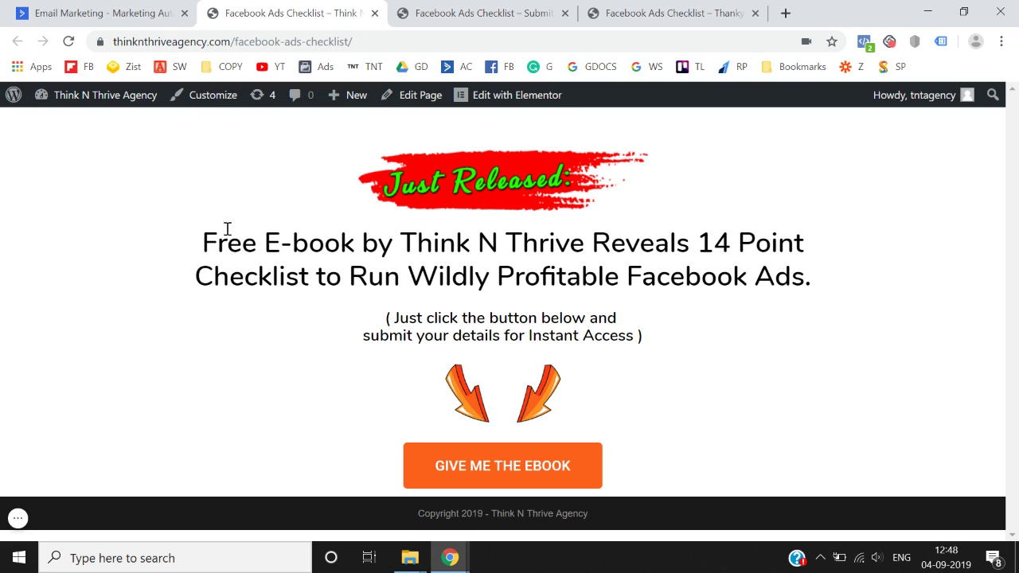
- Browse ActiveCampaign's pricing plans, then go back to the ActiveCampaign homepage
{"action": "left_click", "coordinate": [125, 6]}
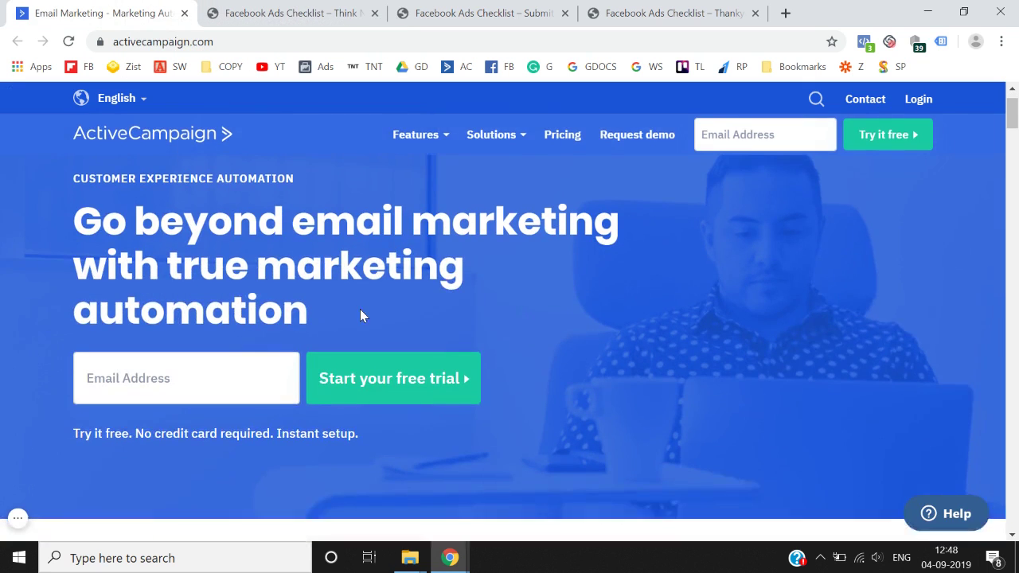
{"action": "left_click", "coordinate": [566, 156]}
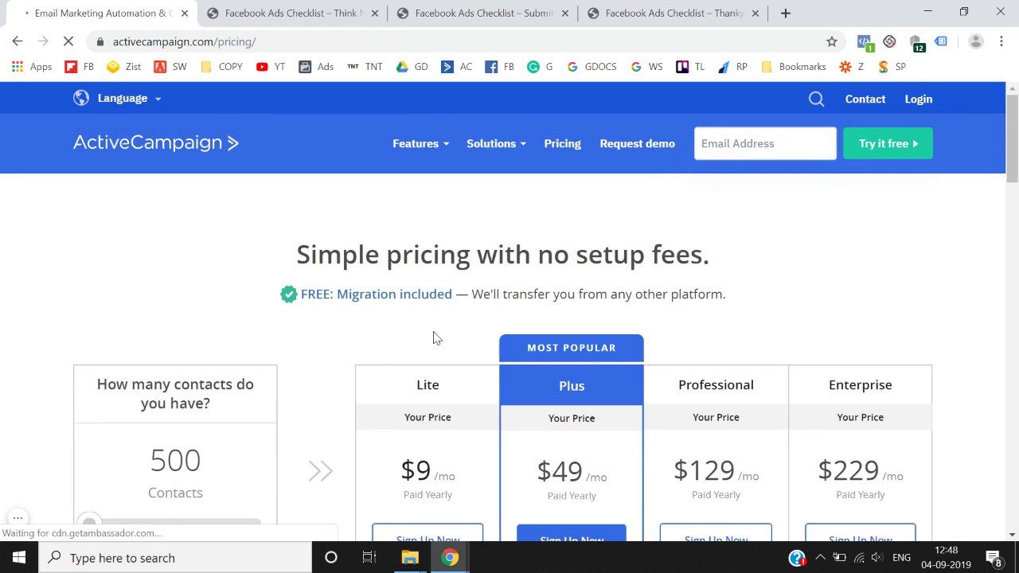
{"action": "scroll", "coordinate": [315, 418], "scroll_direction": "down", "scroll_amount": 1}
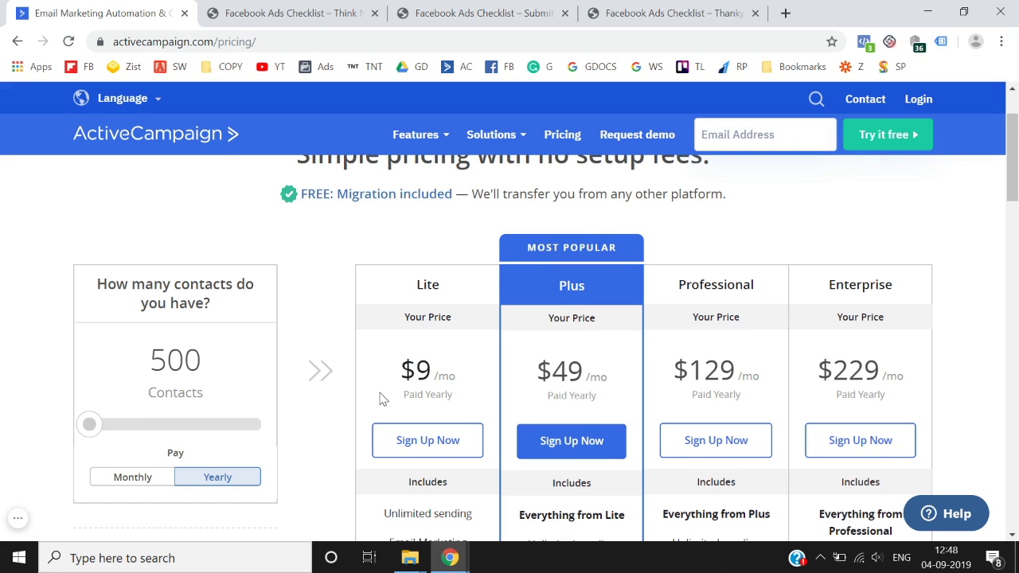
{"action": "scroll", "coordinate": [380, 398], "scroll_direction": "down", "scroll_amount": 5}
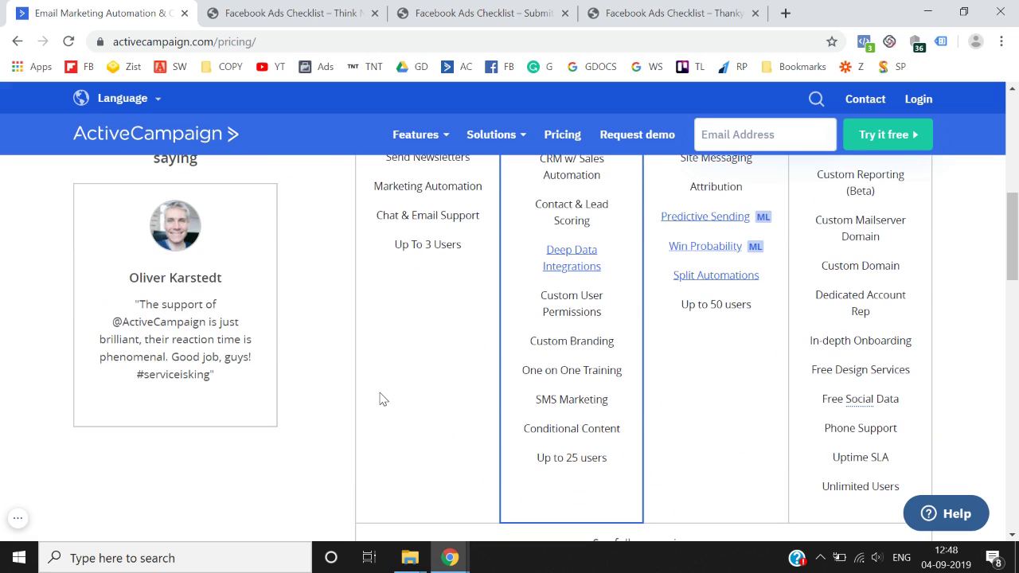
{"action": "scroll", "coordinate": [380, 398], "scroll_direction": "up", "scroll_amount": 5}
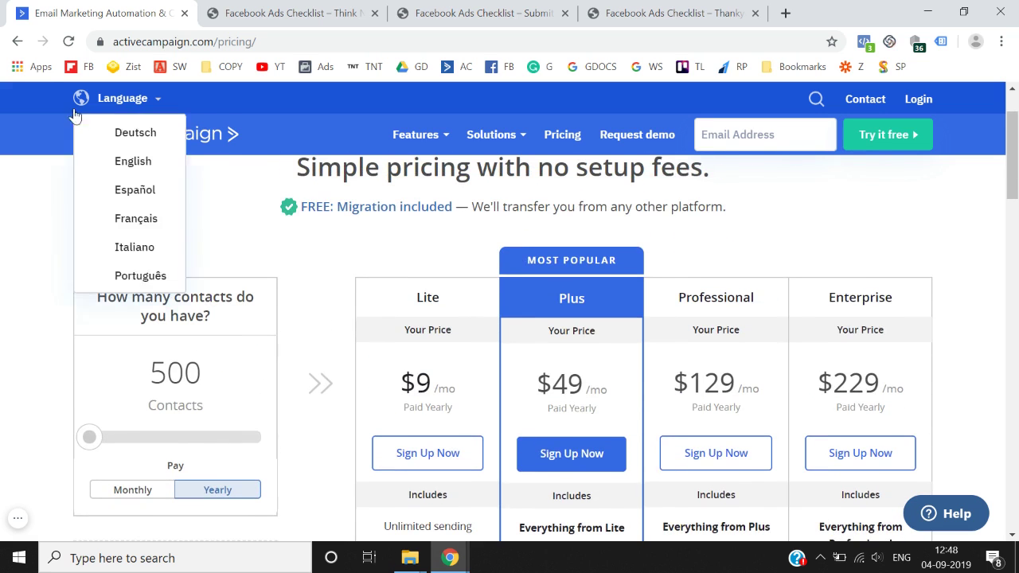
{"action": "left_click", "coordinate": [18, 43]}
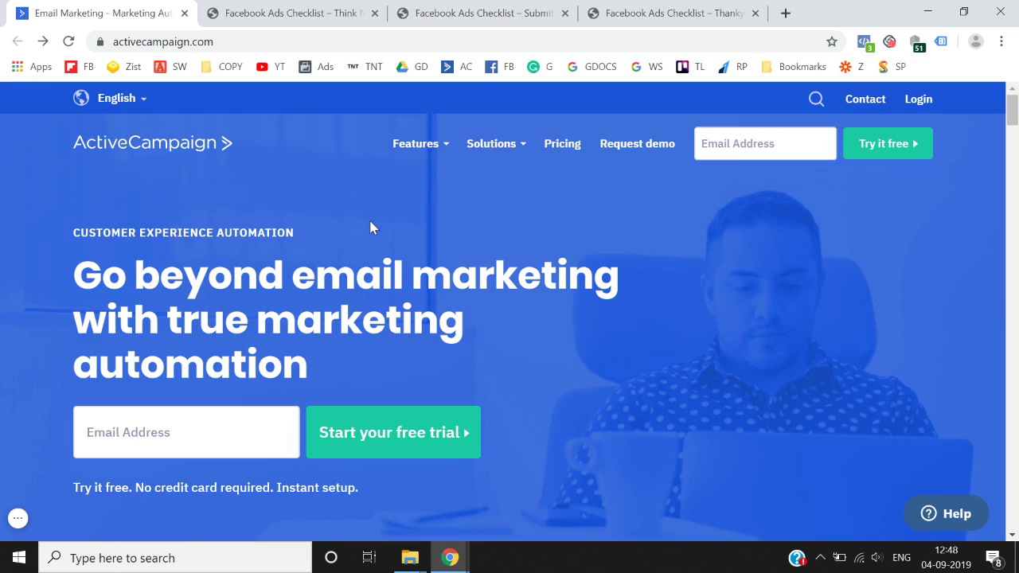
{"action": "scroll", "coordinate": [371, 228], "scroll_direction": "down", "scroll_amount": 1}
- Start a free trial with an email address, then enter the account holder's full name and phone number
{"action": "left_click", "coordinate": [159, 366]}
{"action": "key", "text": "Return"}
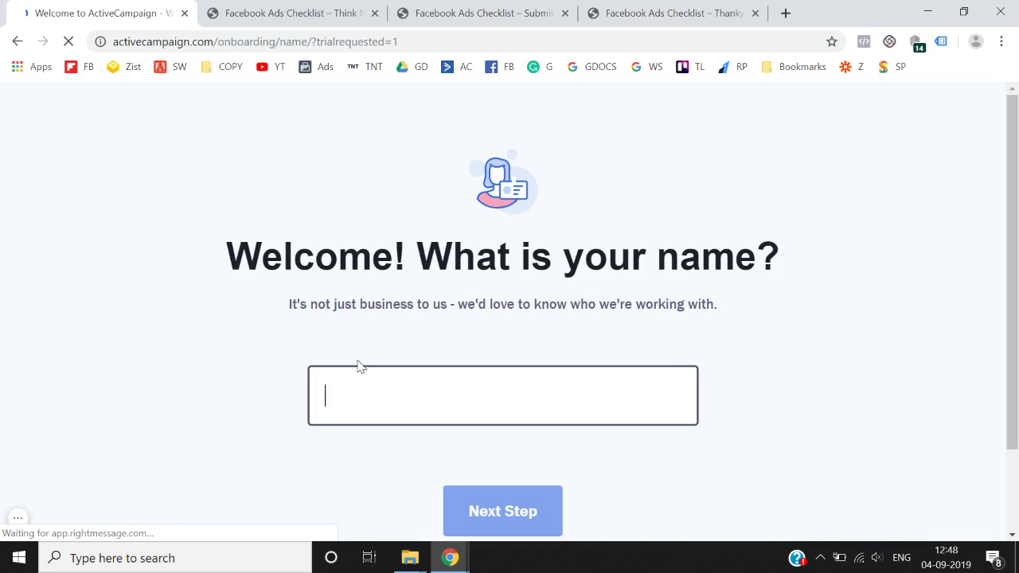
{"action": "scroll", "coordinate": [358, 365], "scroll_direction": "down", "scroll_amount": 1}
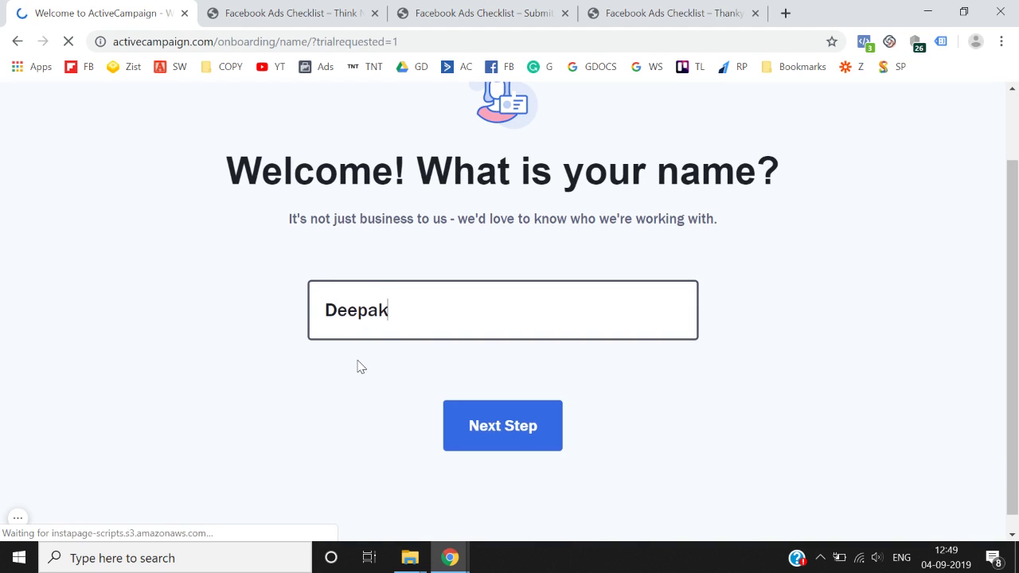
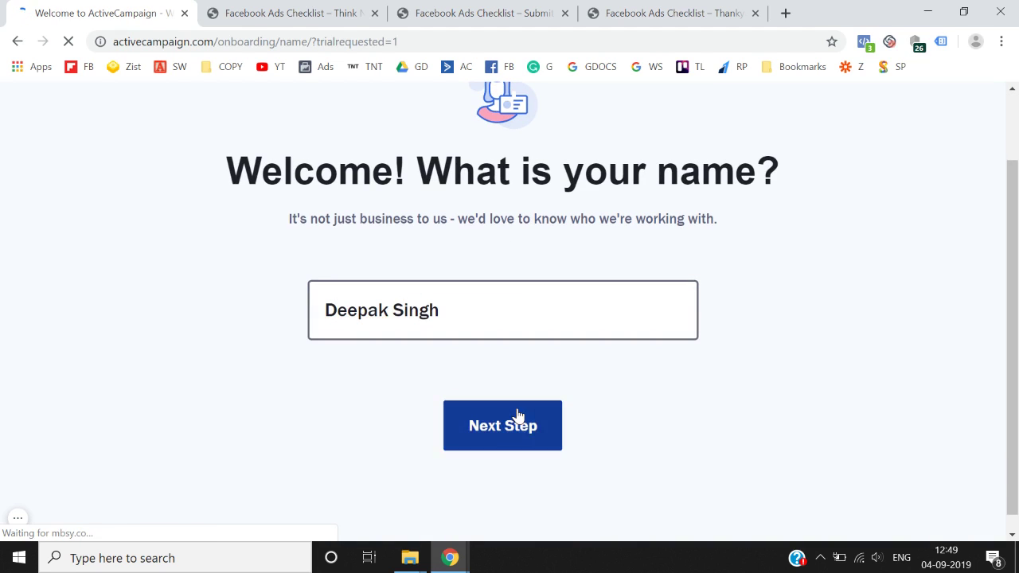
{"action": "left_click", "coordinate": [517, 418]}
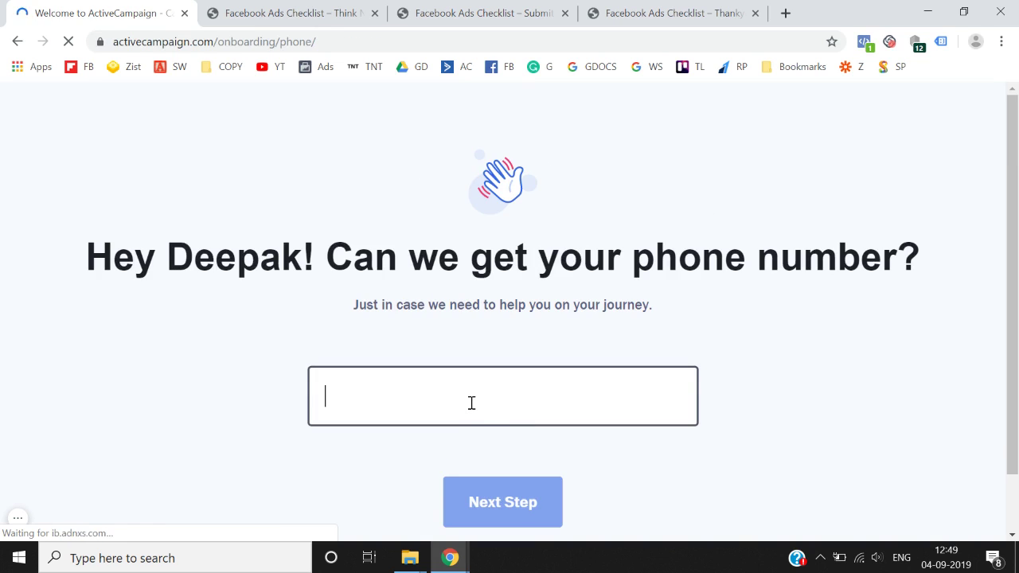
{"action": "scroll", "coordinate": [471, 409], "scroll_direction": "down", "scroll_amount": 1}
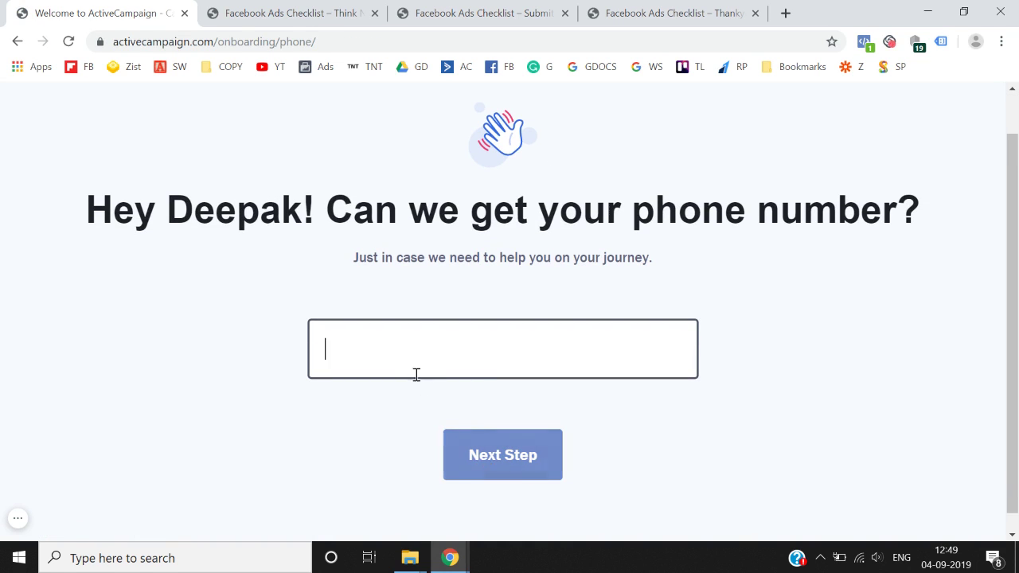
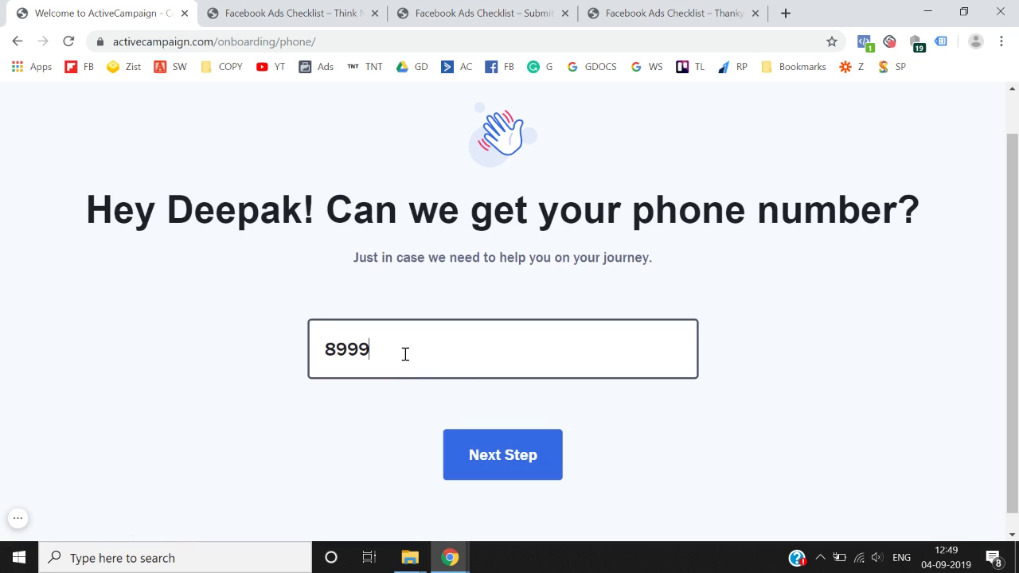
{"action": "left_click", "coordinate": [502, 466]}
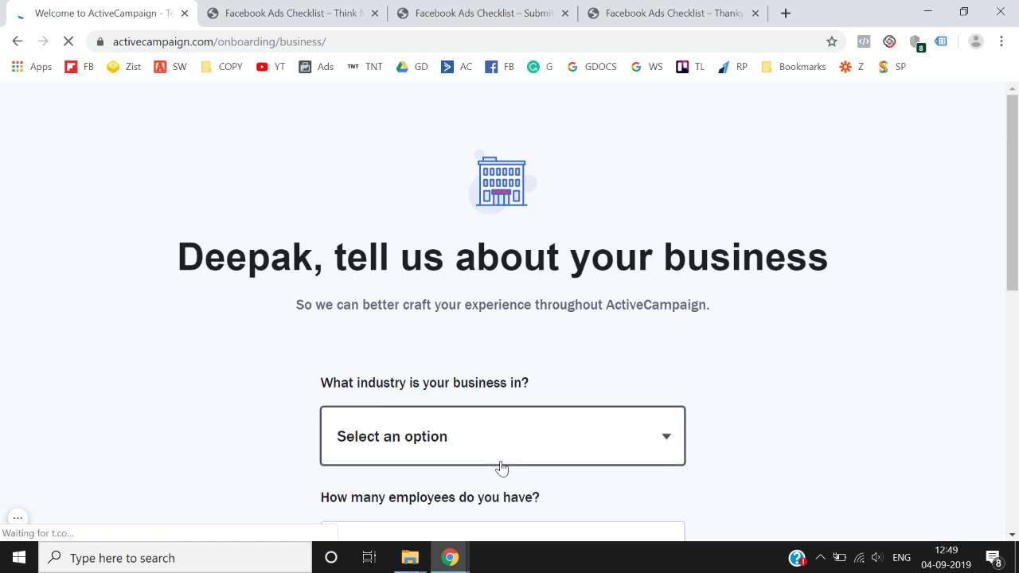
- Choose Consulting / Agency as the business industry
{"action": "scroll", "coordinate": [501, 468], "scroll_direction": "down", "scroll_amount": 3}
{"action": "left_click", "coordinate": [603, 261]}
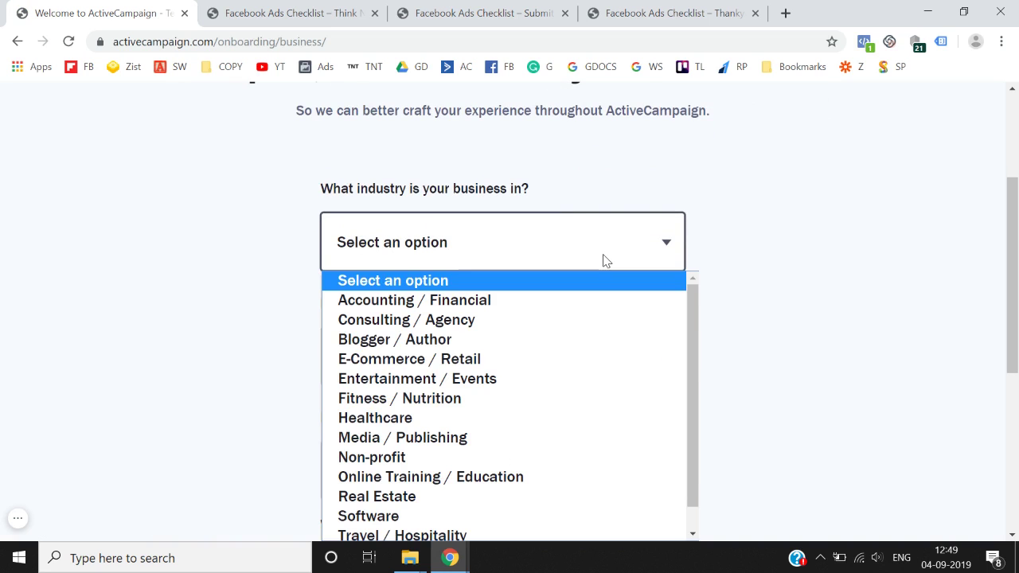
{"action": "key", "text": "e"}
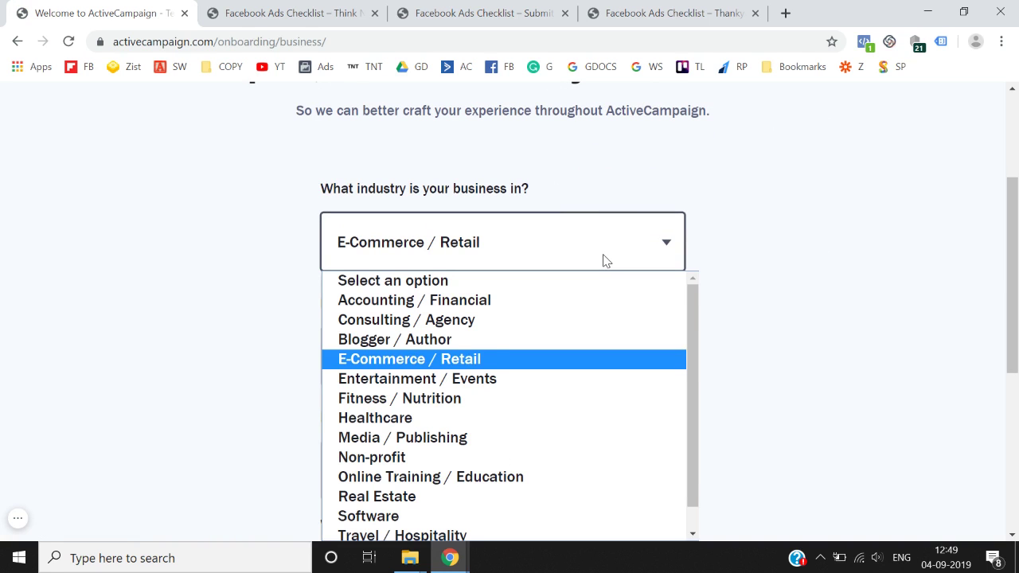
{"action": "key", "text": "e"}
{"action": "key", "text": "e"}
{"action": "key", "text": "e"}
{"action": "key", "text": "e"}
{"action": "key", "text": "c"}
{"action": "key", "text": "Return"}
- Set the company size to 6-20 employees and the contact count to < 500
{"action": "scroll", "coordinate": [603, 261], "scroll_direction": "down", "scroll_amount": 1}
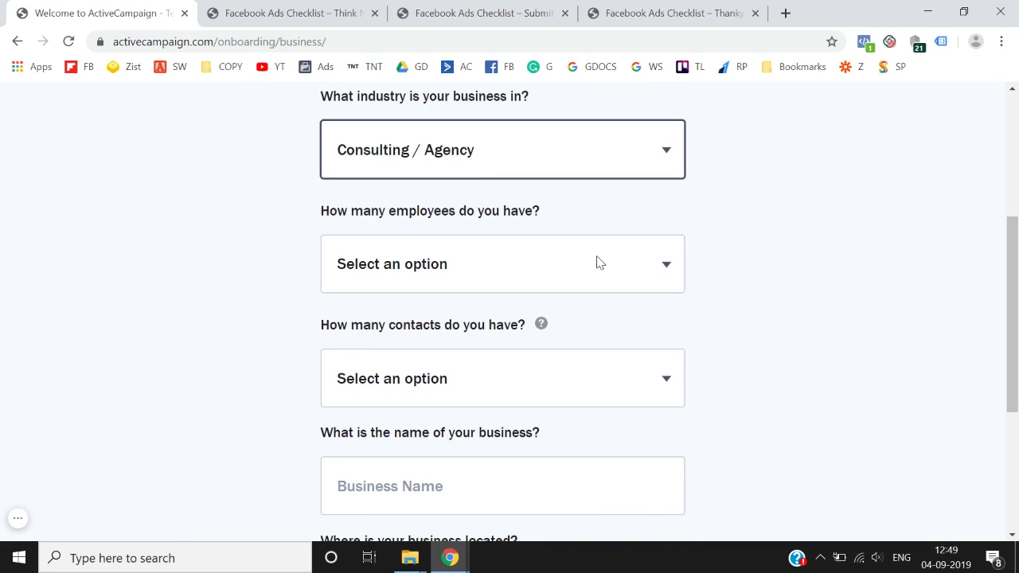
{"action": "left_click", "coordinate": [604, 260]}
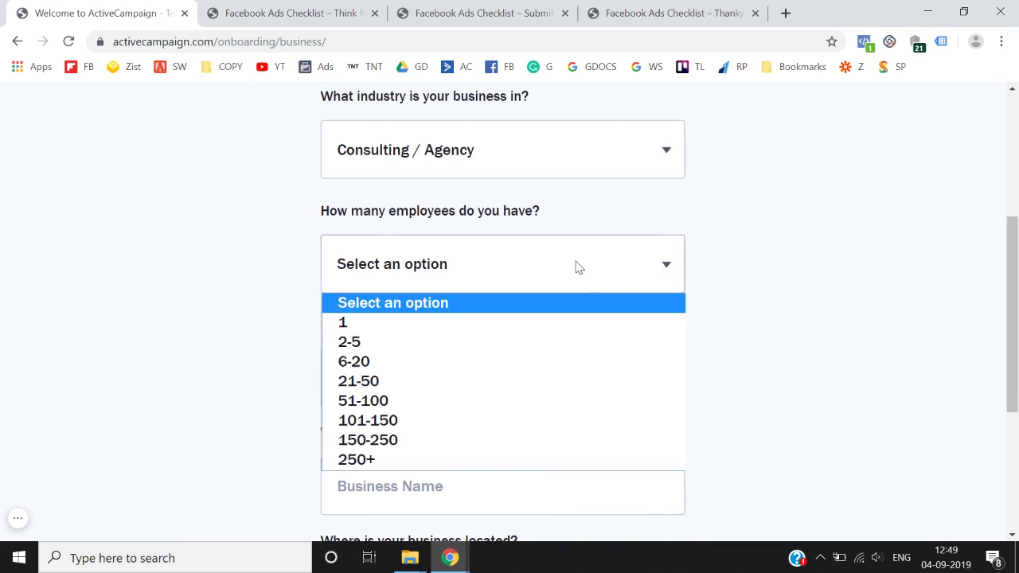
{"action": "left_click", "coordinate": [439, 365]}
{"action": "scroll", "coordinate": [439, 364], "scroll_direction": "down", "scroll_amount": 1}
{"action": "left_click", "coordinate": [510, 291]}
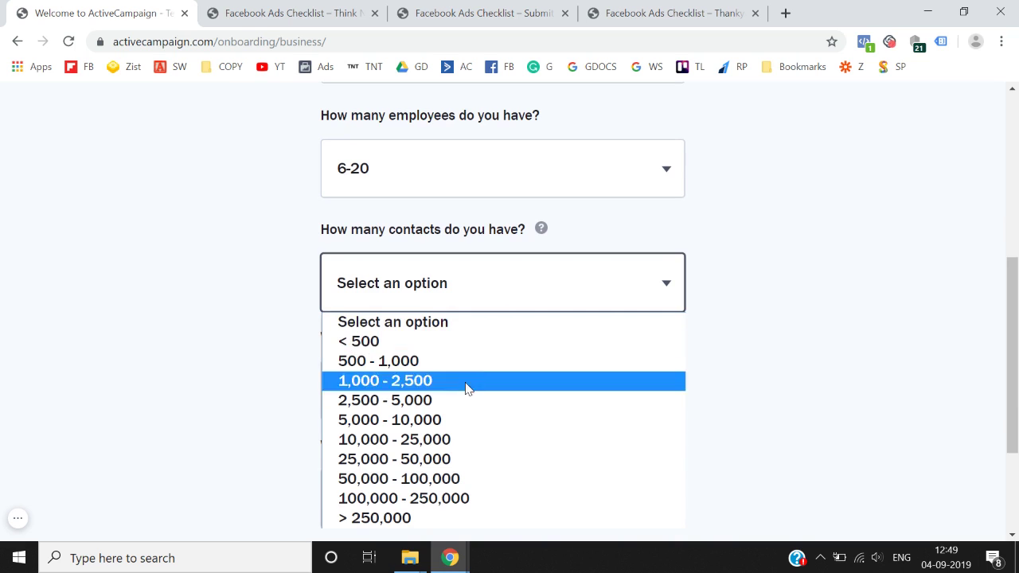
{"action": "left_click", "coordinate": [470, 341]}
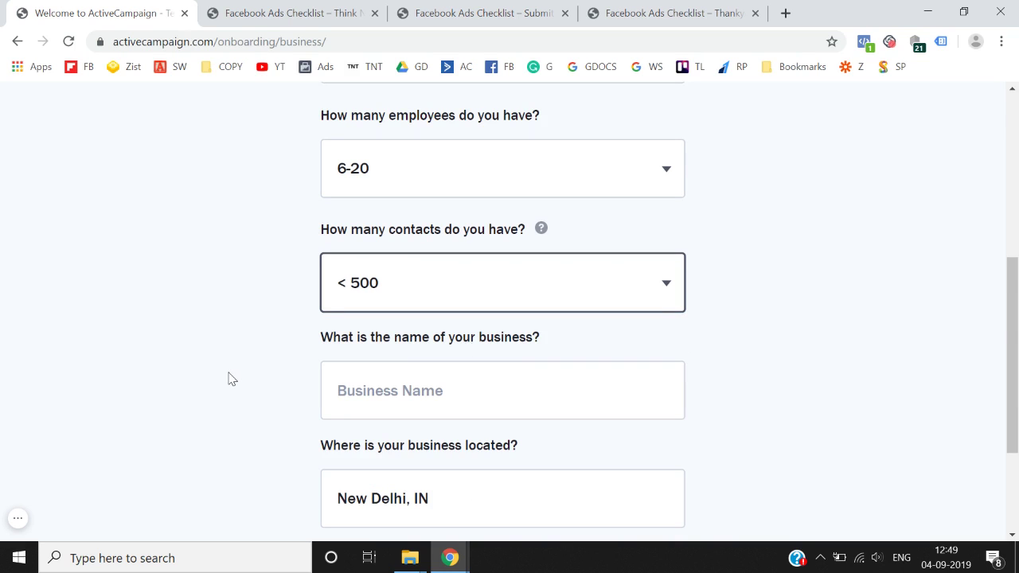
{"action": "scroll", "coordinate": [228, 379], "scroll_direction": "down", "scroll_amount": 3}
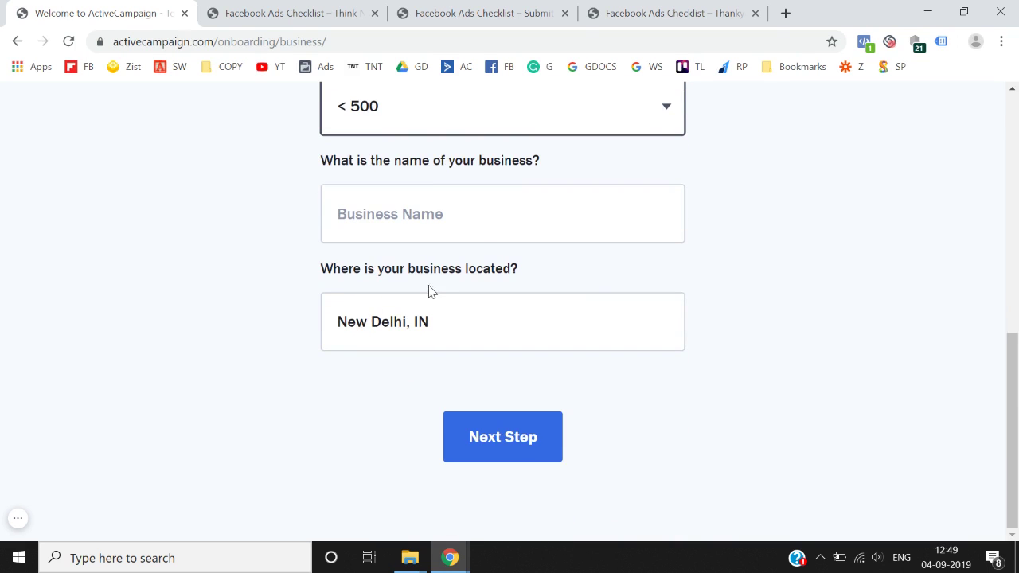
- Autofill the business name from 'Think' with Delhi as the location, and continue
{"action": "left_click", "coordinate": [470, 228]}
{"action": "type", "text": "Thin"}
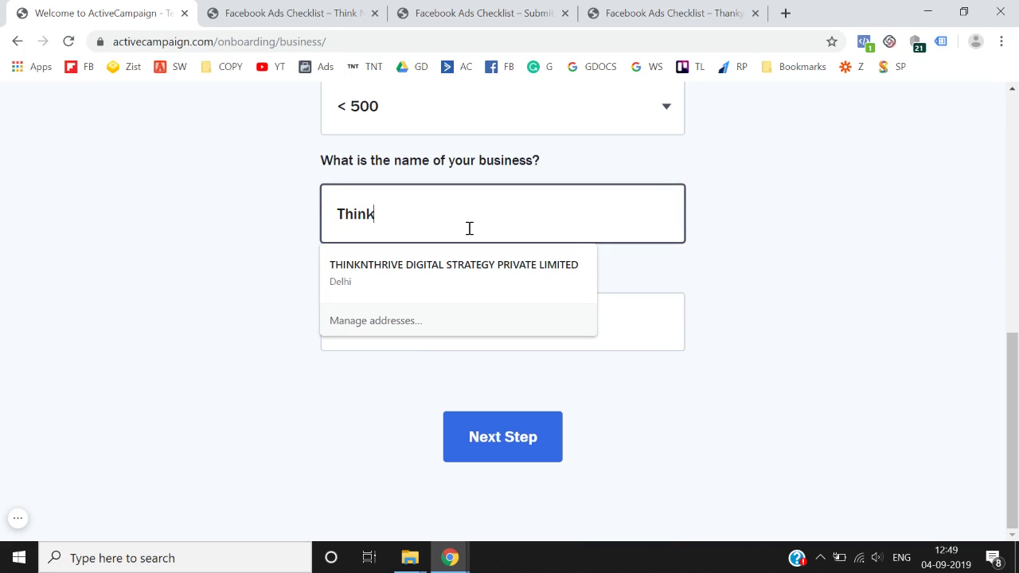
{"action": "type", "text": "k"}
{"action": "left_click", "coordinate": [464, 268]}
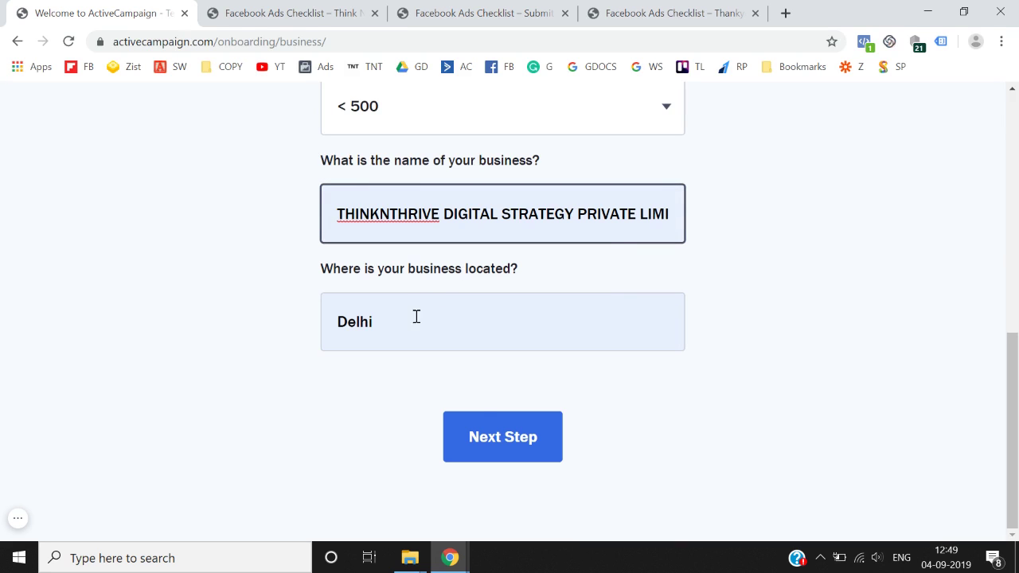
{"action": "left_click", "coordinate": [504, 456]}
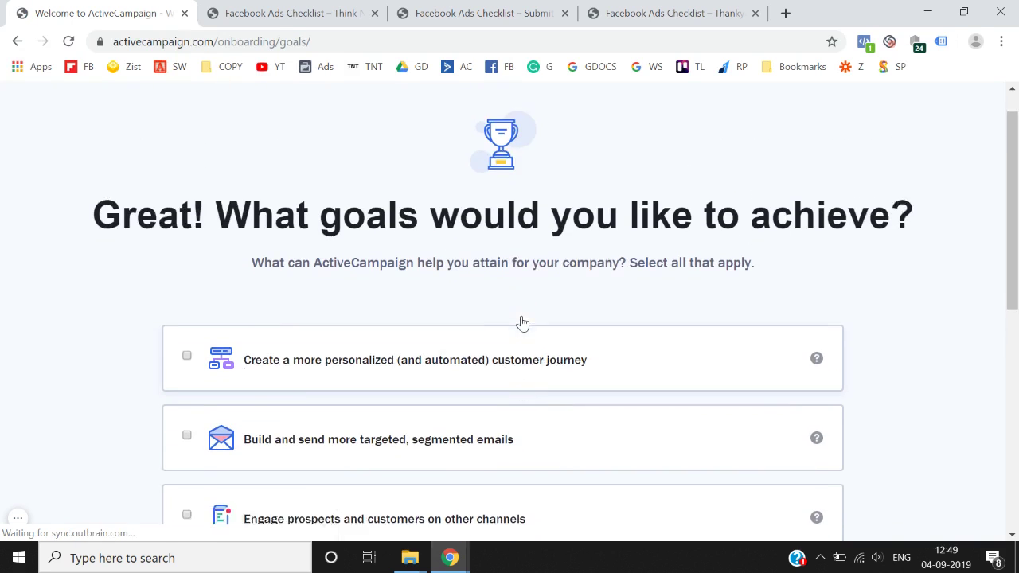
- Choose Something else as the goal, skip the tools question, set a password, and enter the account
{"action": "scroll", "coordinate": [523, 322], "scroll_direction": "down", "scroll_amount": 7}
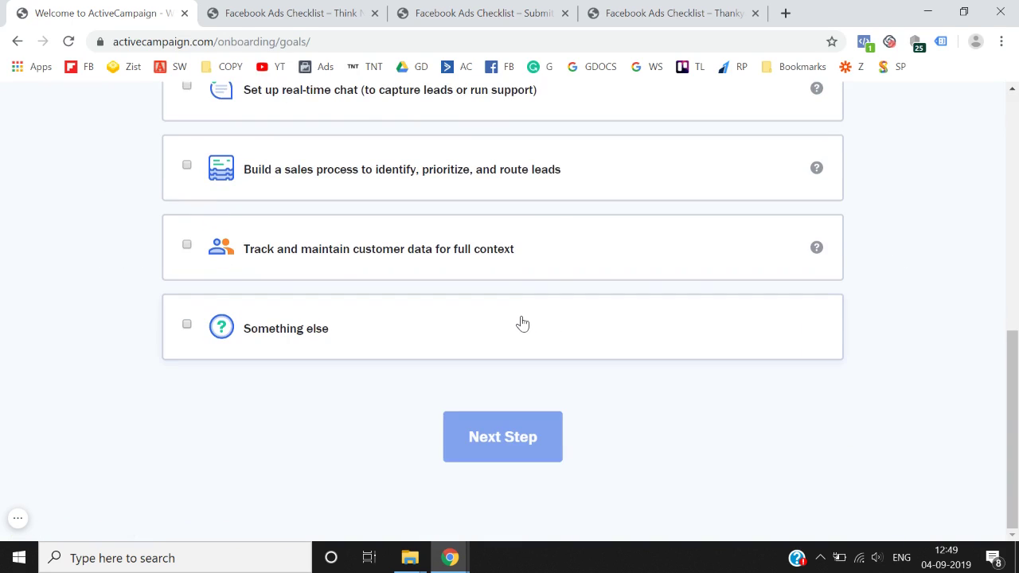
{"action": "left_click", "coordinate": [348, 371]}
{"action": "scroll", "coordinate": [398, 398], "scroll_direction": "down", "scroll_amount": 3}
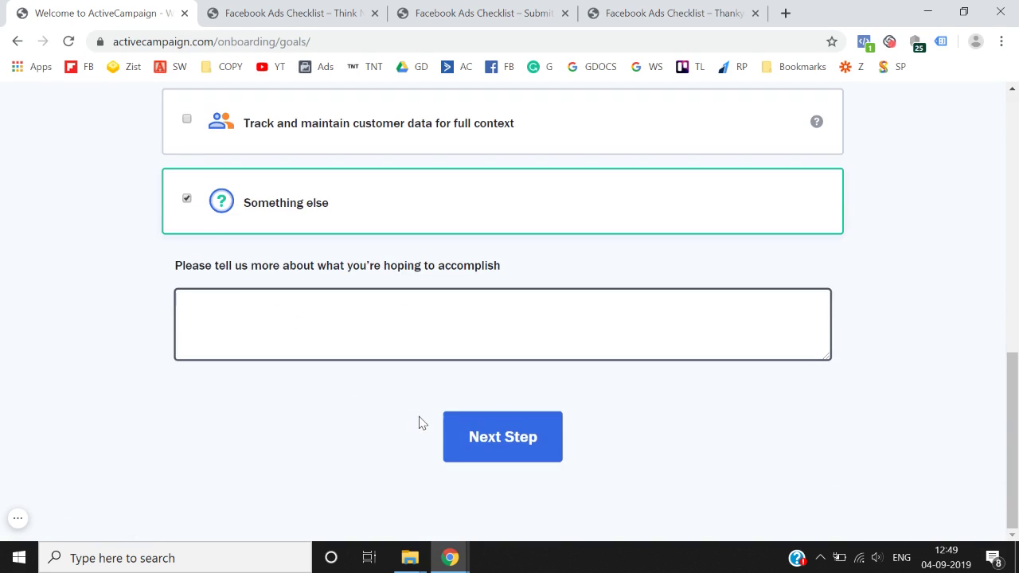
{"action": "left_click", "coordinate": [503, 437]}
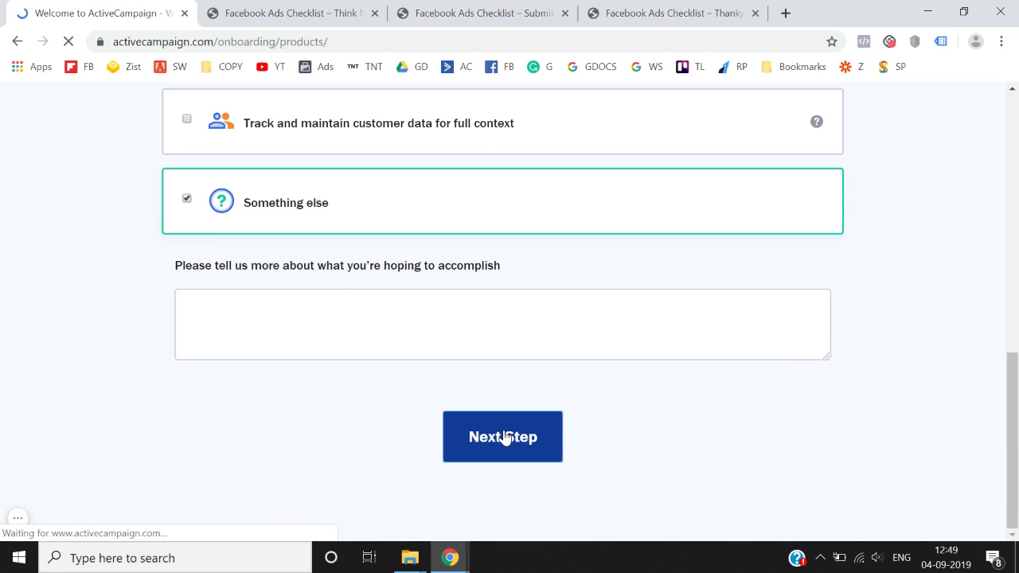
{"action": "scroll", "coordinate": [353, 438], "scroll_direction": "down", "scroll_amount": 3}
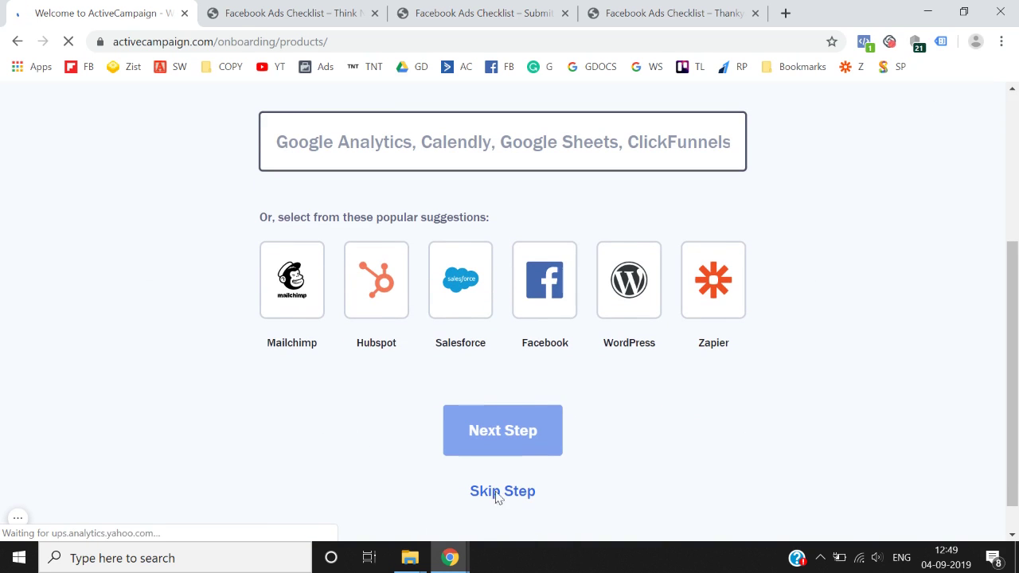
{"action": "left_click", "coordinate": [508, 492]}
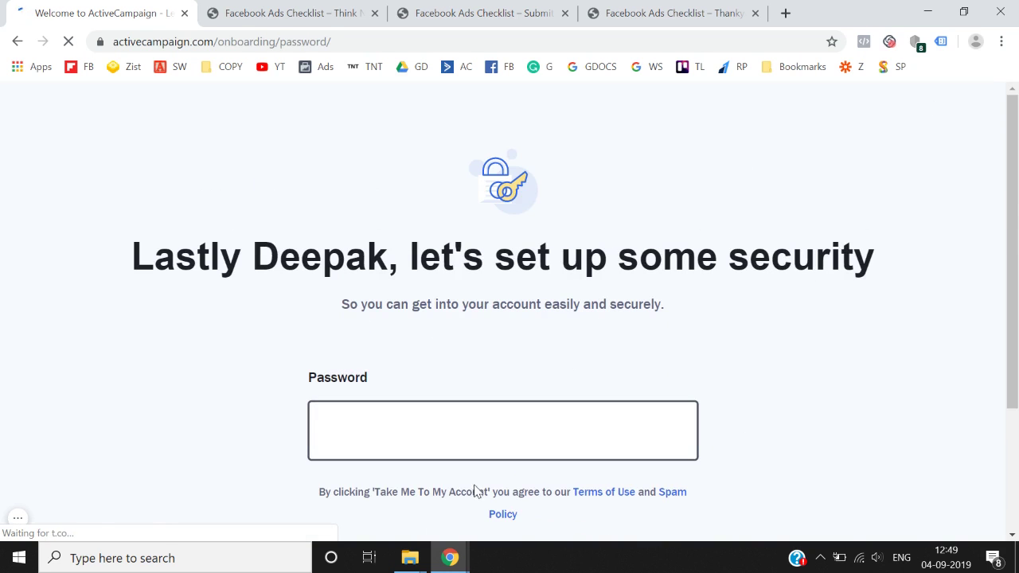
{"action": "scroll", "coordinate": [472, 489], "scroll_direction": "down", "scroll_amount": 2}
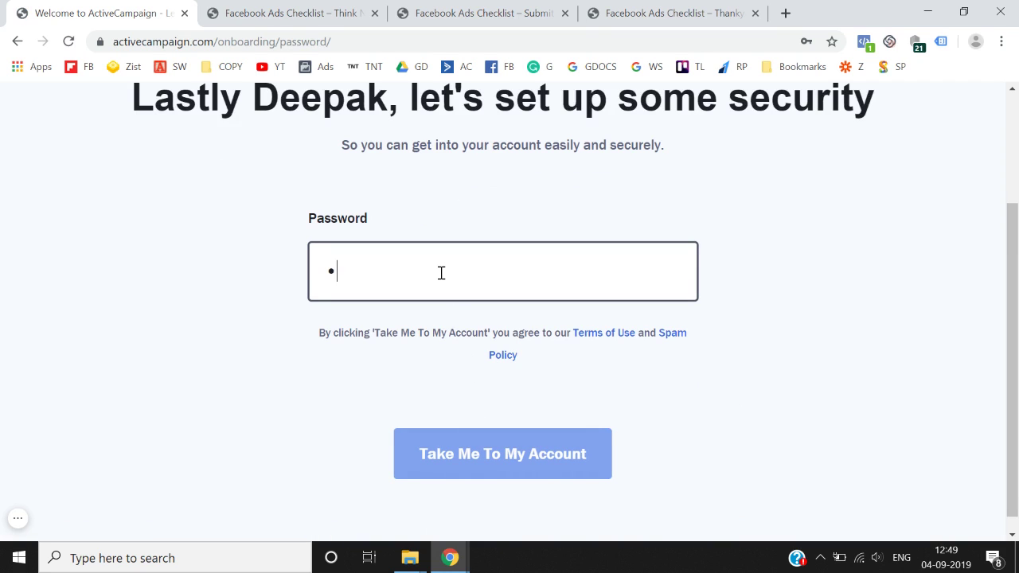
{"action": "type", "text": "******"}
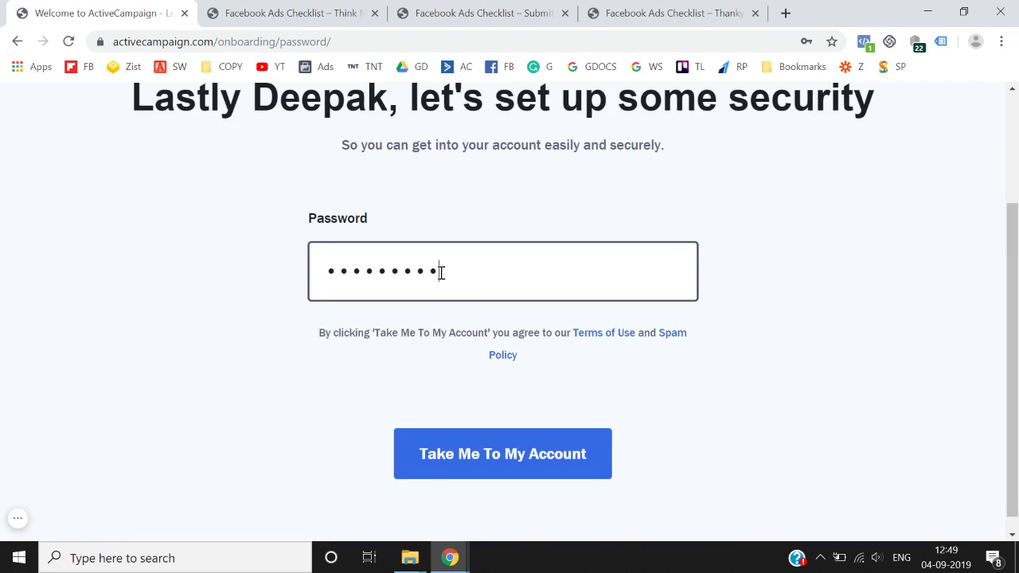
{"action": "left_click", "coordinate": [473, 465]}
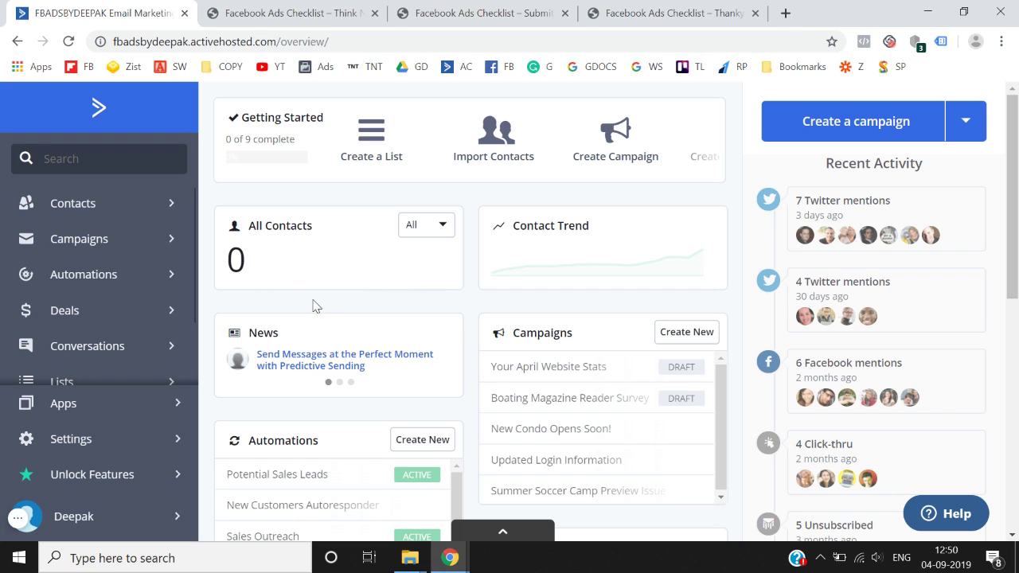
{"action": "left_click", "coordinate": [643, 11]}
{"action": "left_click", "coordinate": [528, 11]}
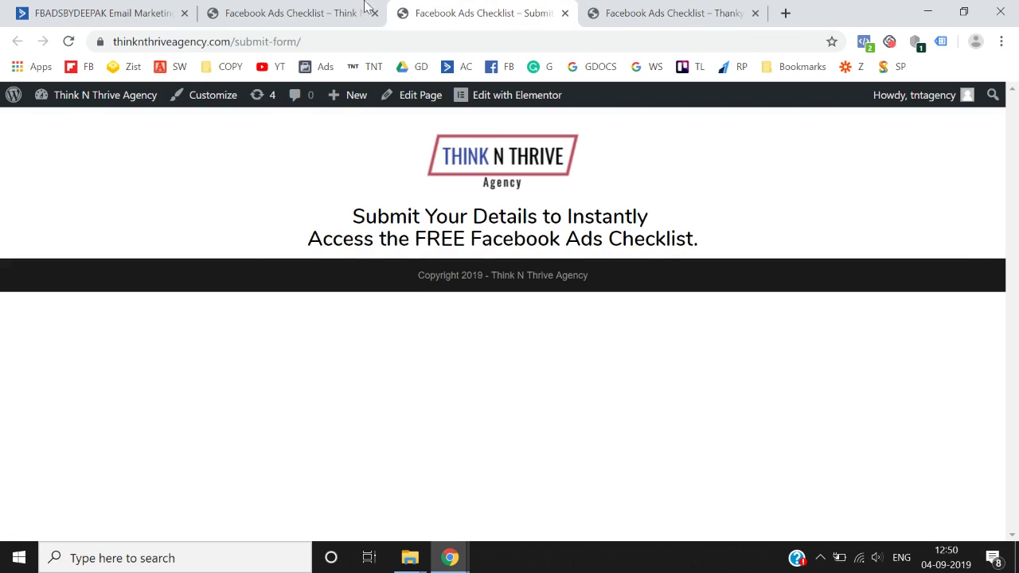
{"action": "left_click", "coordinate": [296, 8]}
{"action": "left_click", "coordinate": [132, 10]}
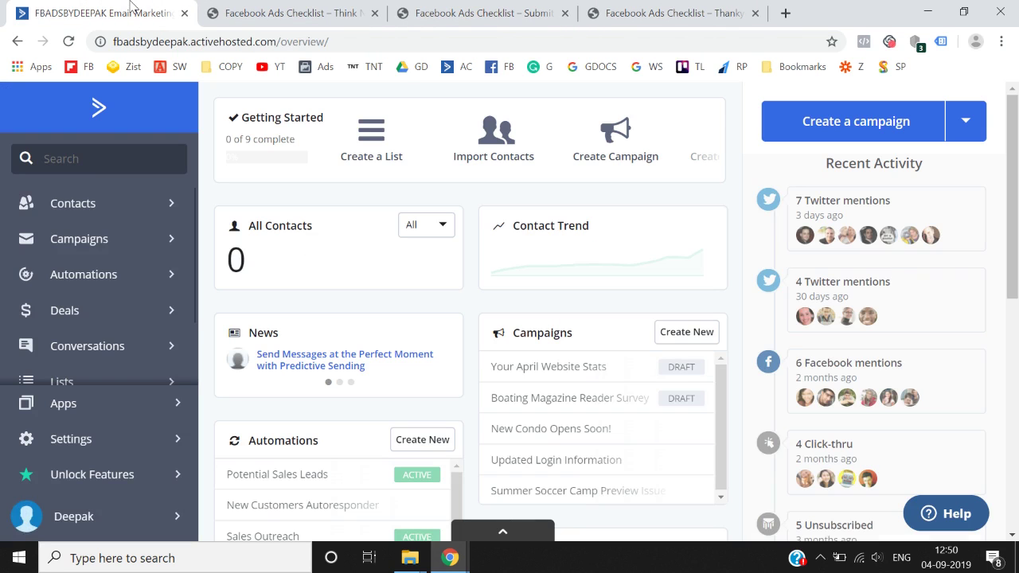
{"action": "left_click", "coordinate": [227, 10]}
{"action": "left_click", "coordinate": [135, 8]}
{"action": "left_click", "coordinate": [477, 13]}
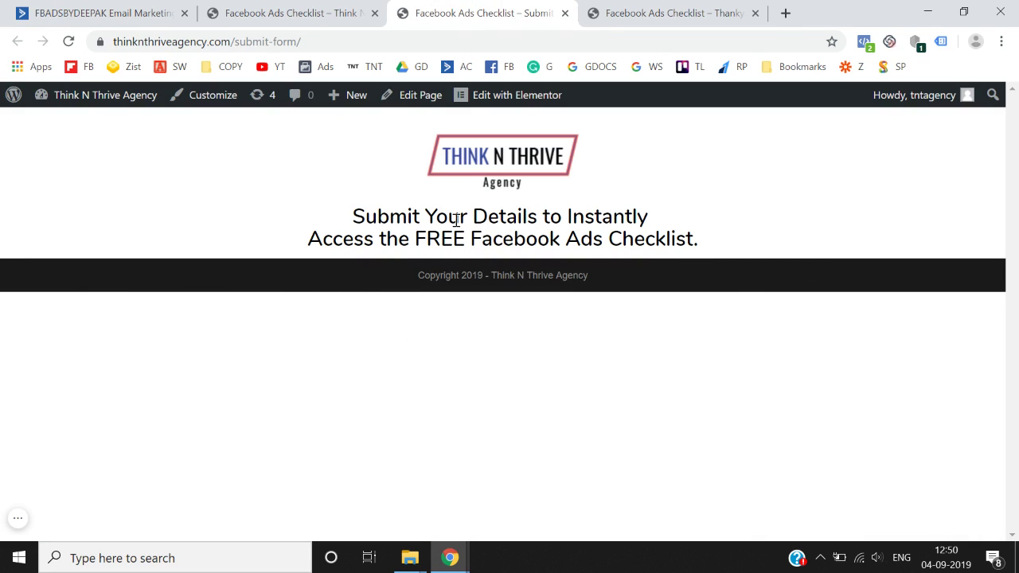
{"action": "left_click", "coordinate": [664, 12]}
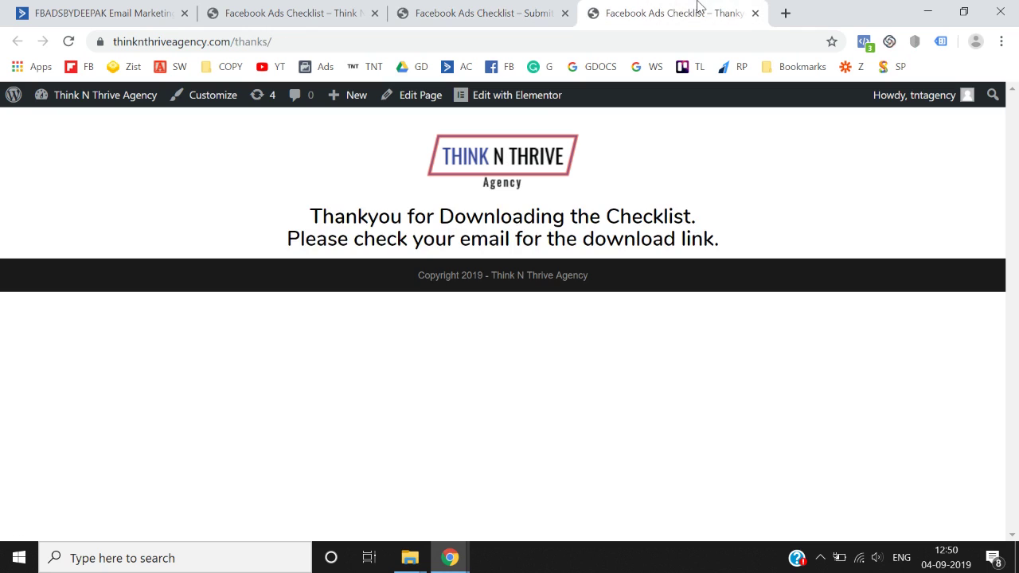
{"action": "left_click", "coordinate": [504, 10]}
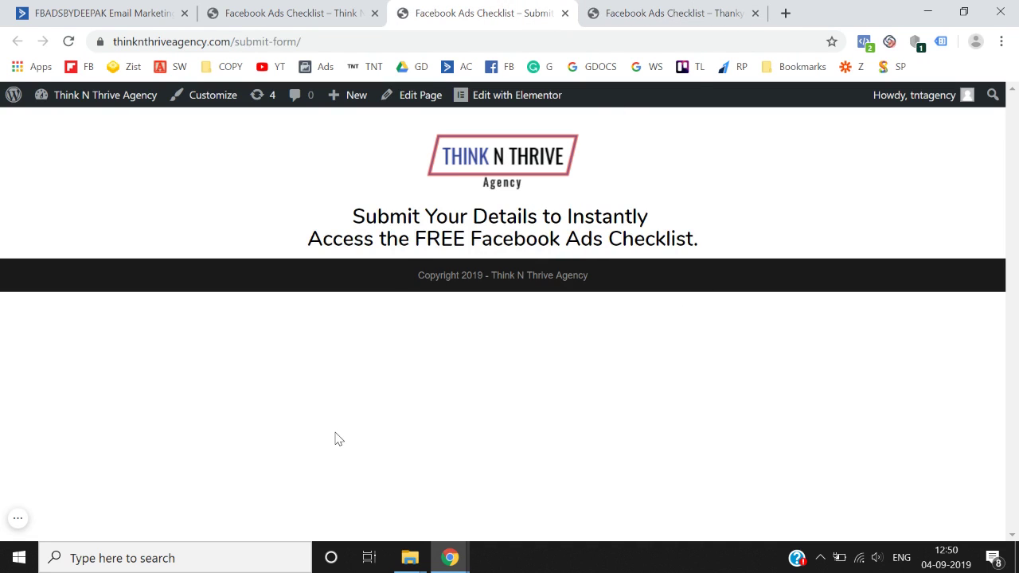
{"action": "left_click", "coordinate": [170, 10]}
{"action": "scroll", "coordinate": [120, 302], "scroll_direction": "down", "scroll_amount": 2}
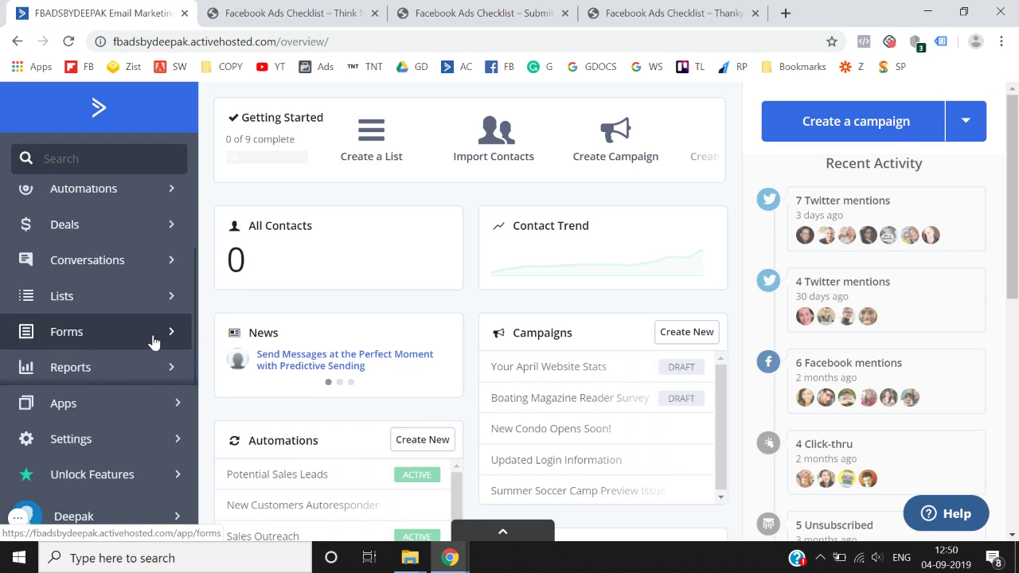
- In Forms, start a new form named 'Facebook Ads Checklist'
{"action": "left_click", "coordinate": [140, 336]}
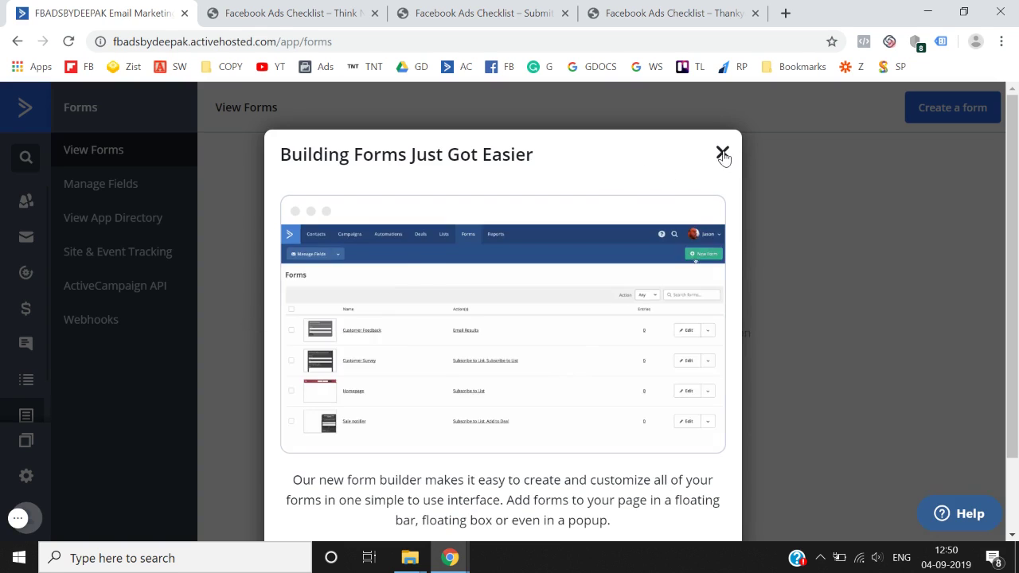
{"action": "left_click", "coordinate": [722, 152]}
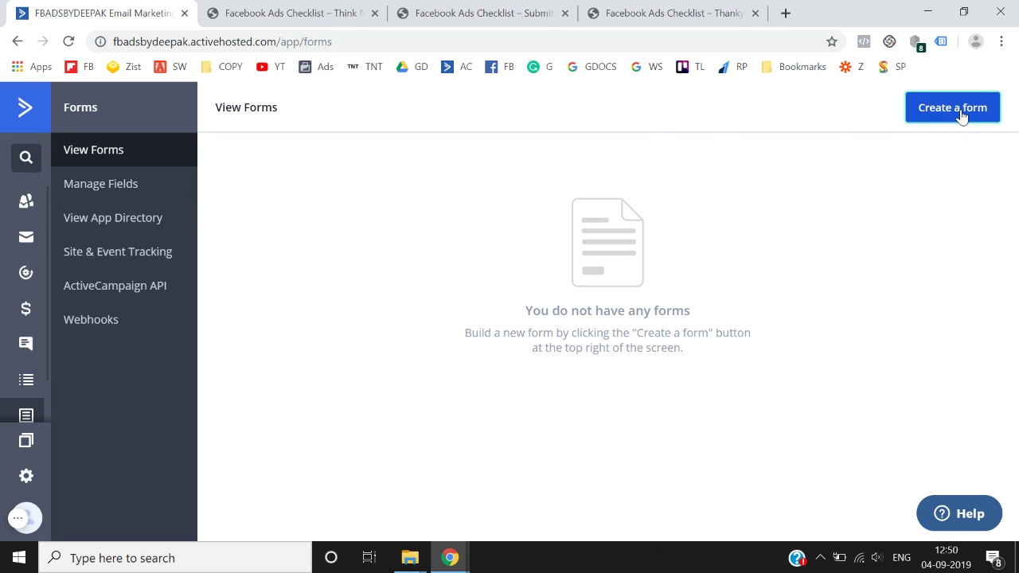
{"action": "left_click", "coordinate": [962, 115]}
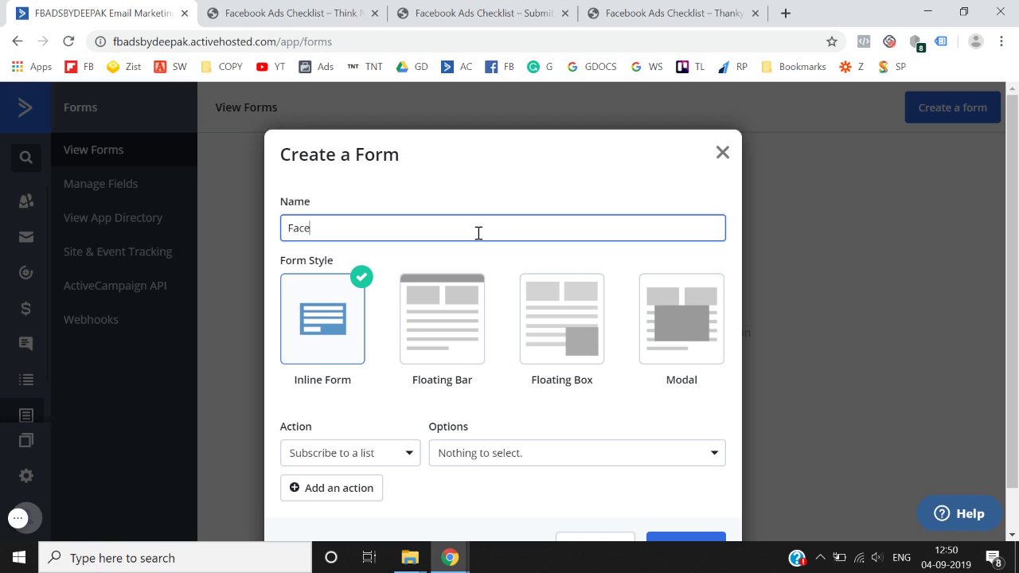
{"action": "type", "text": "Facebook Ads Checklist"}
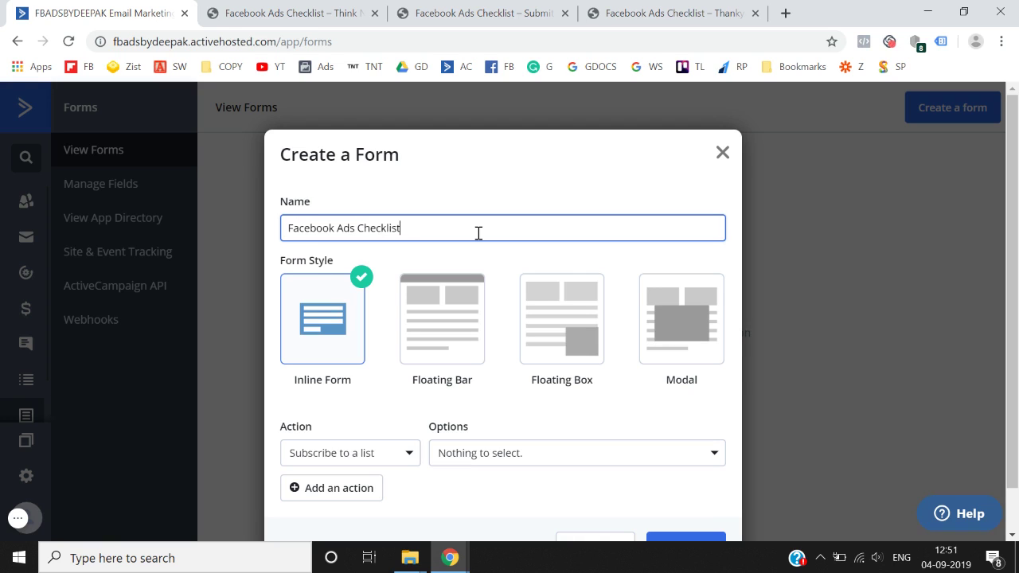
- Keep Inline Form with the Subscribe to a list action, check available lists, and try creating it
{"action": "scroll", "coordinate": [479, 233], "scroll_direction": "down", "scroll_amount": 1}
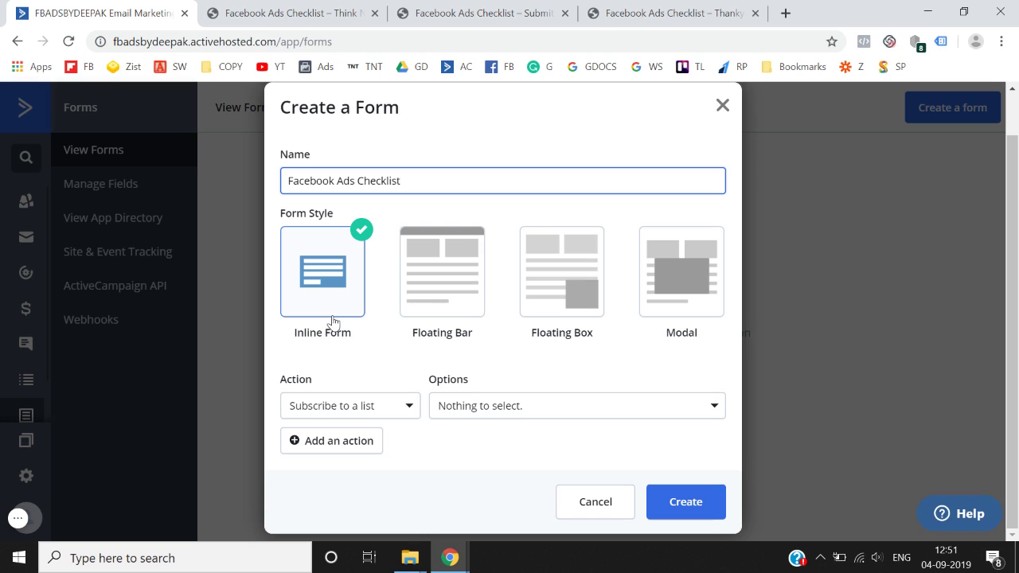
{"action": "left_click", "coordinate": [402, 410]}
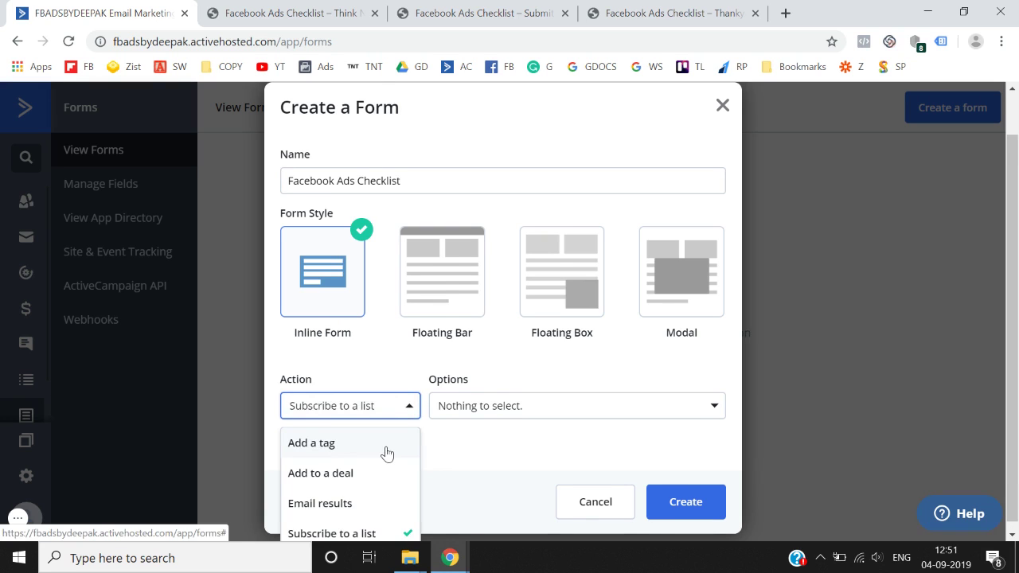
{"action": "scroll", "coordinate": [387, 453], "scroll_direction": "down", "scroll_amount": 1}
{"action": "left_click", "coordinate": [373, 532]}
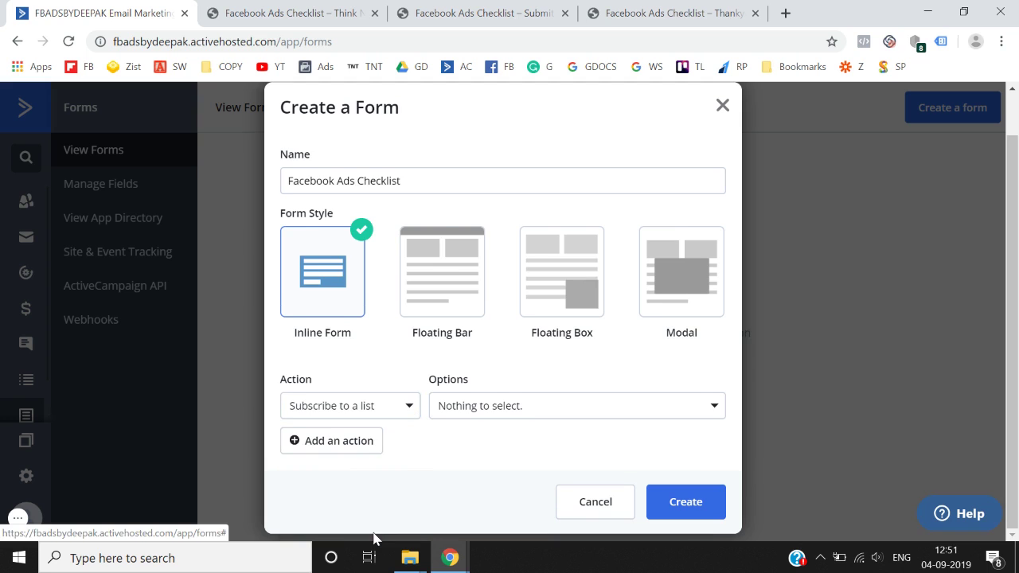
{"action": "left_click", "coordinate": [404, 404]}
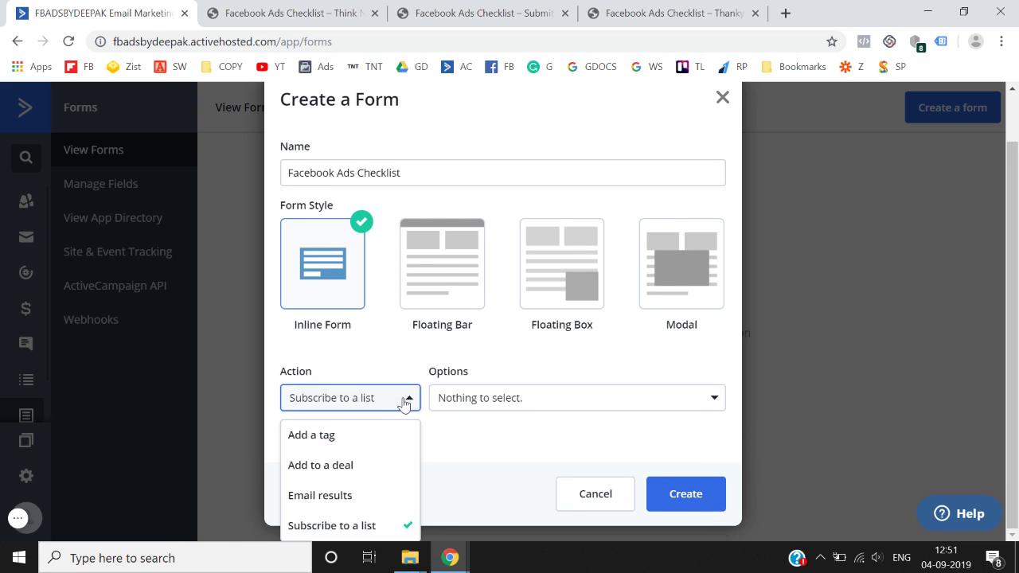
{"action": "left_click", "coordinate": [382, 524]}
{"action": "left_click", "coordinate": [497, 415]}
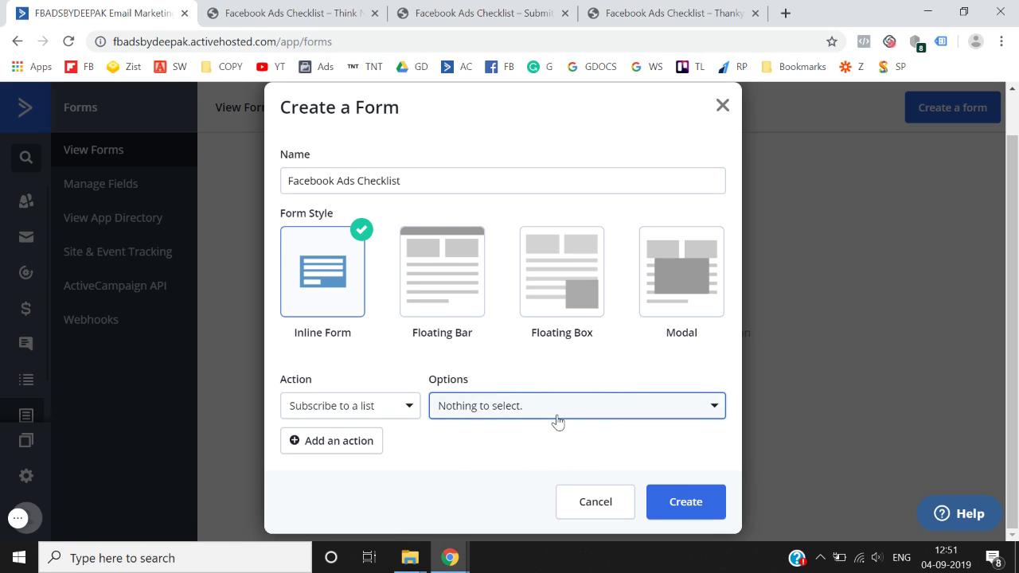
{"action": "left_click", "coordinate": [690, 517]}
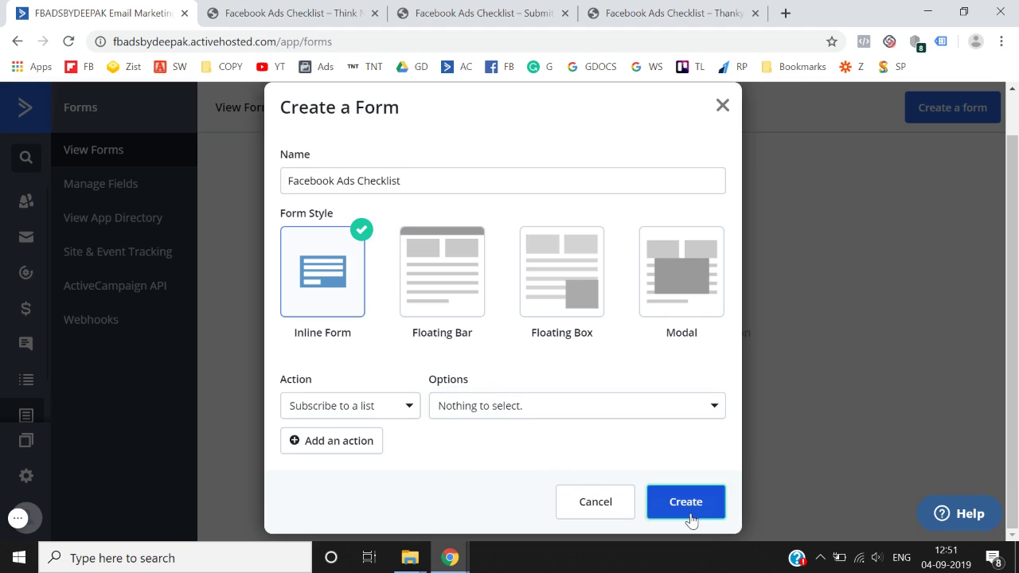
- Abandon the unfinished form, return to the dashboard and open the still-empty Lists section
{"action": "scroll", "coordinate": [671, 383], "scroll_direction": "down", "scroll_amount": 1}
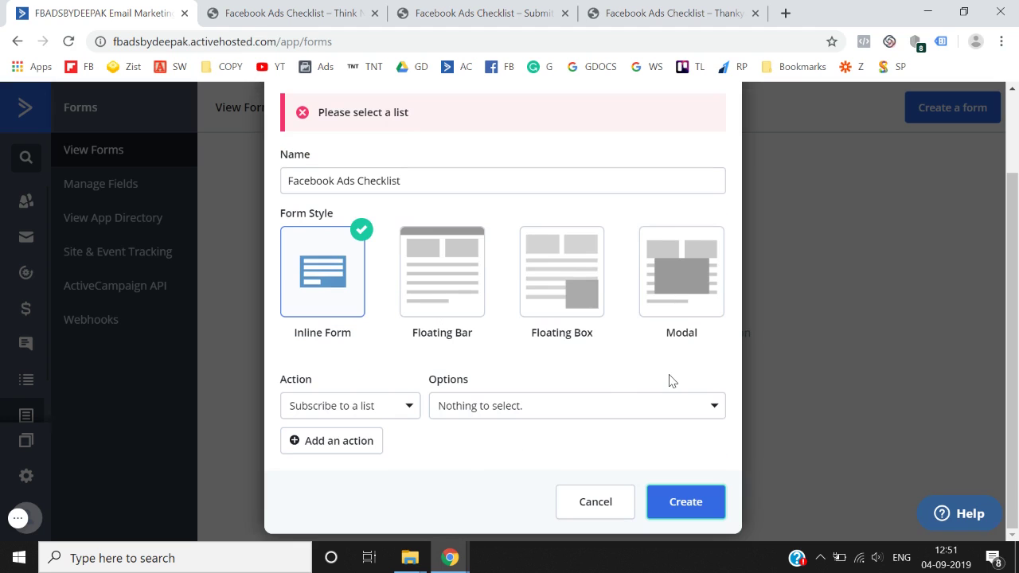
{"action": "scroll", "coordinate": [619, 440], "scroll_direction": "up", "scroll_amount": 2}
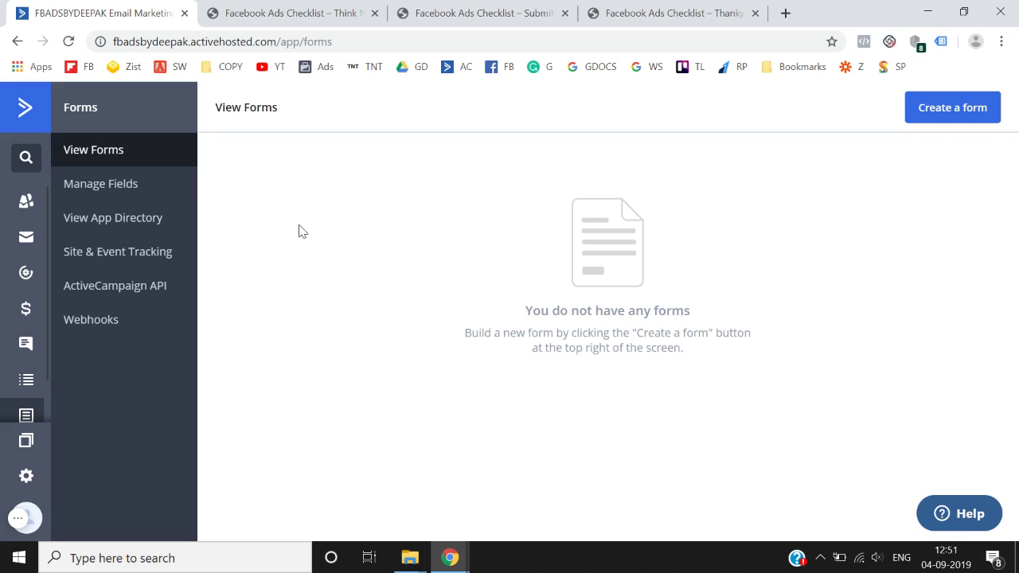
{"action": "left_click", "coordinate": [26, 120]}
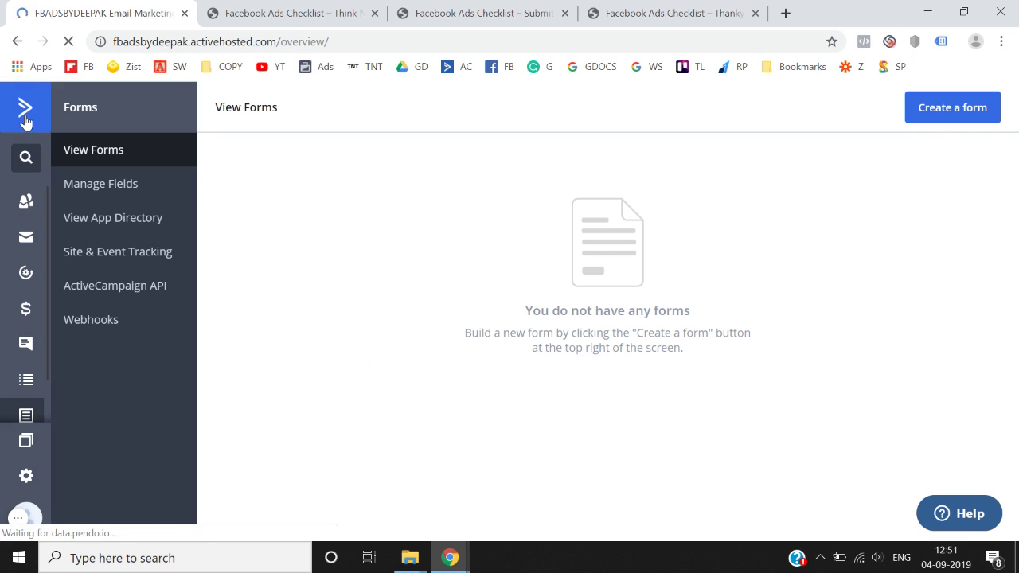
{"action": "scroll", "coordinate": [99, 330], "scroll_direction": "down", "scroll_amount": 1}
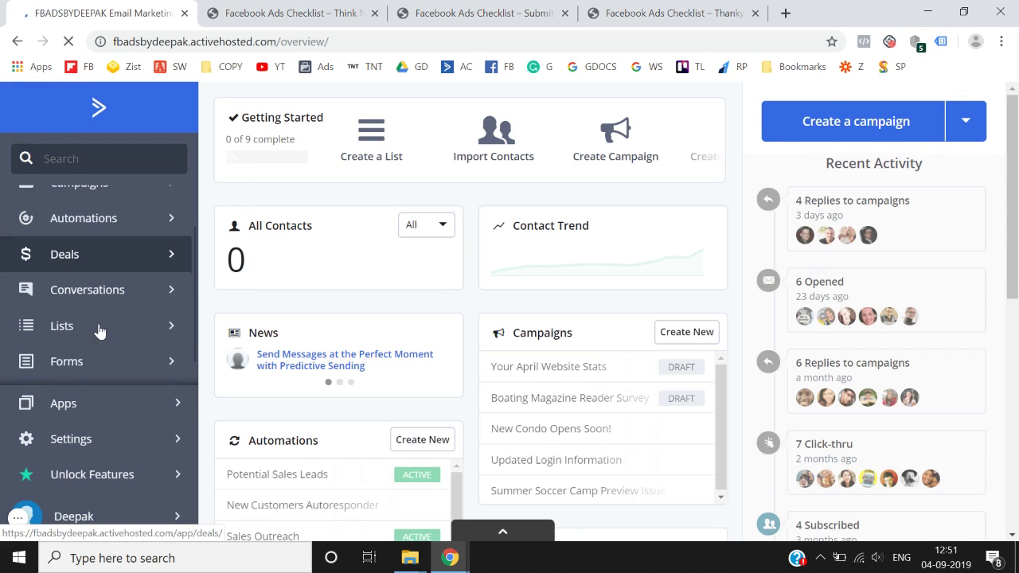
{"action": "left_click", "coordinate": [105, 332]}
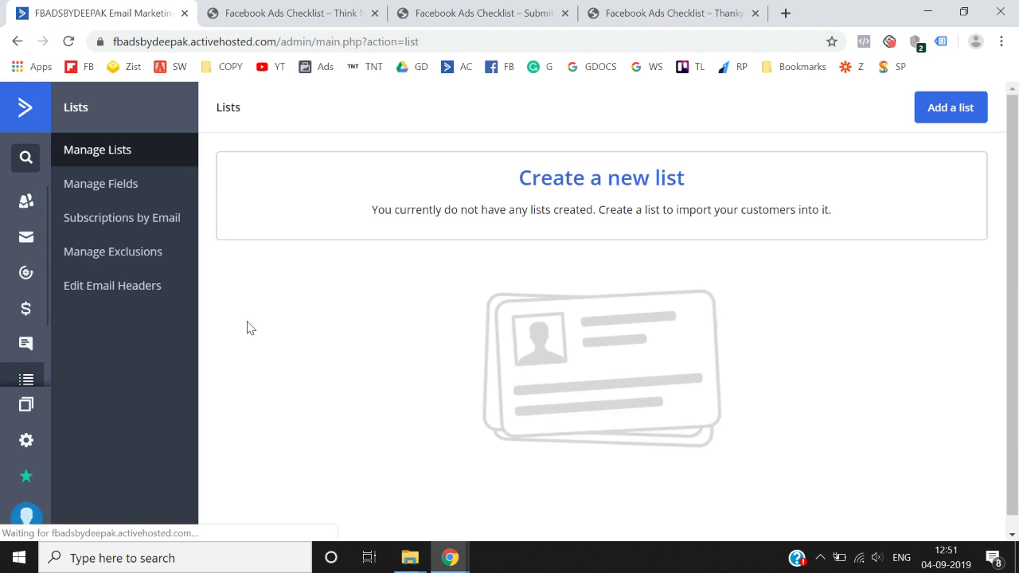
- Start a new list named 'Facebook Ads Checklist' with List URL thinknthriveagency.com/thanks/ copied from the thanks tab
{"action": "left_click", "coordinate": [978, 115]}
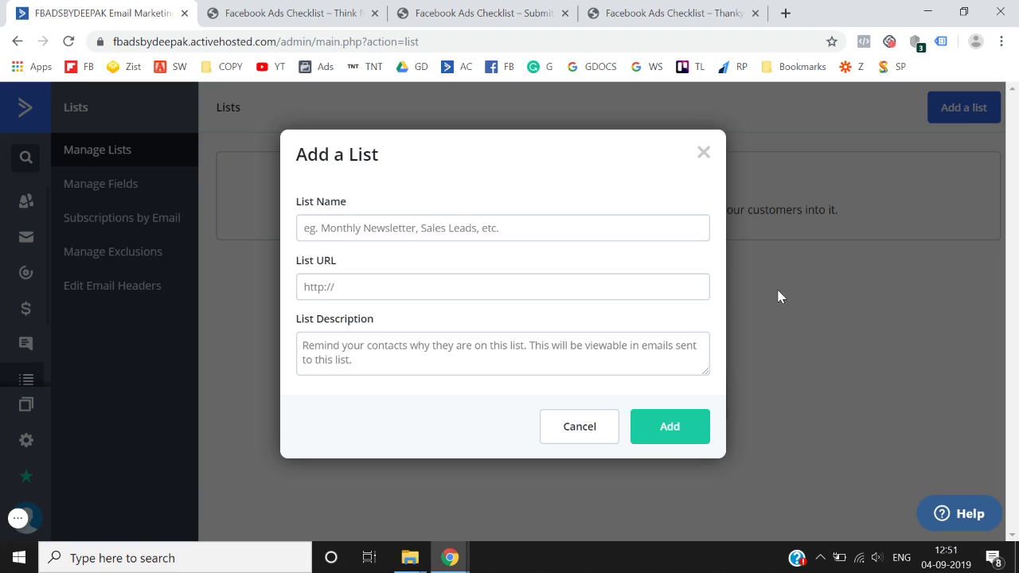
{"action": "left_click", "coordinate": [402, 230]}
{"action": "type", "text": "F"}
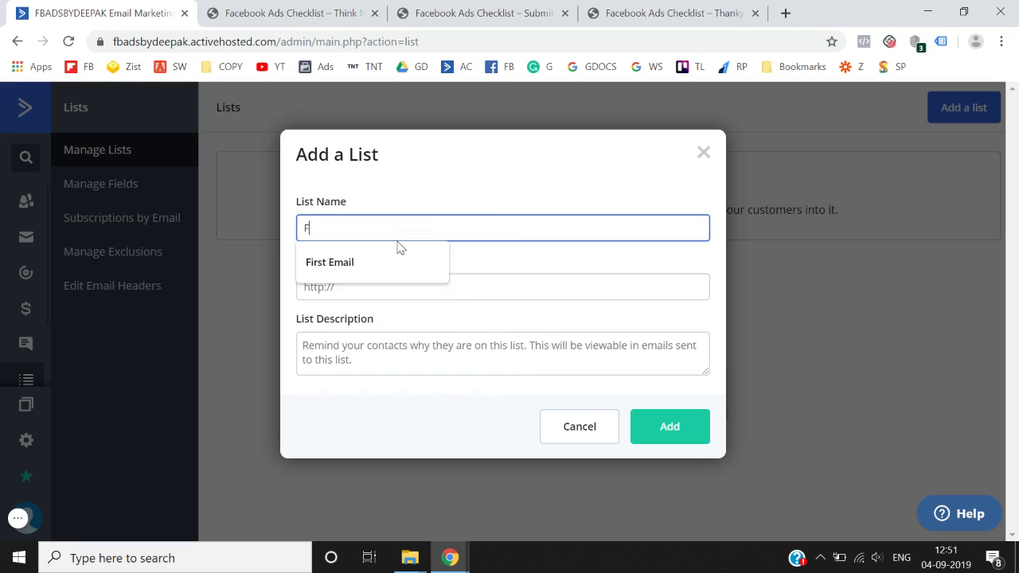
{"action": "type", "text": "acebook Ads "}
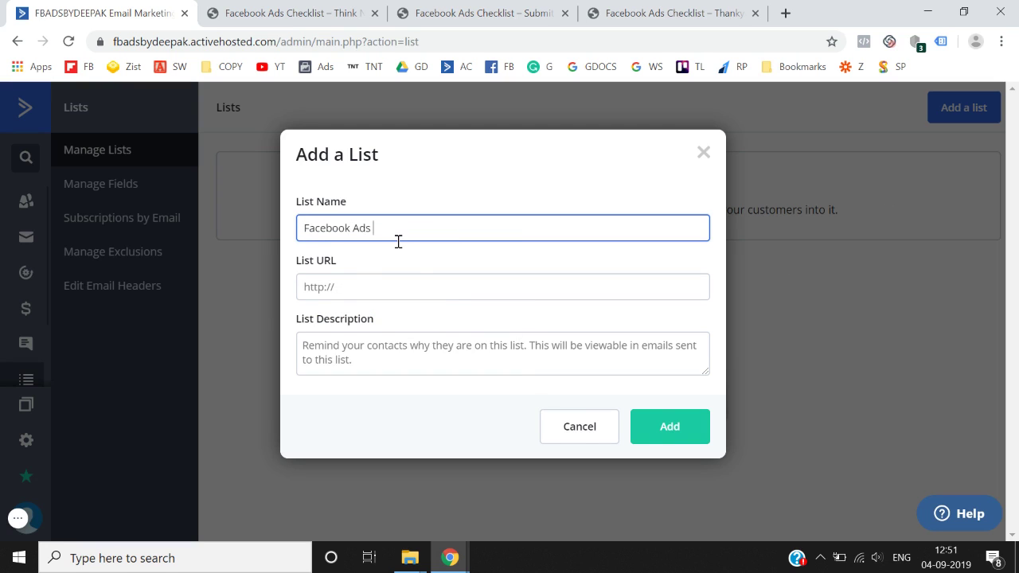
{"action": "type", "text": "Checklist"}
{"action": "left_click", "coordinate": [382, 287]}
{"action": "left_click", "coordinate": [683, 6]}
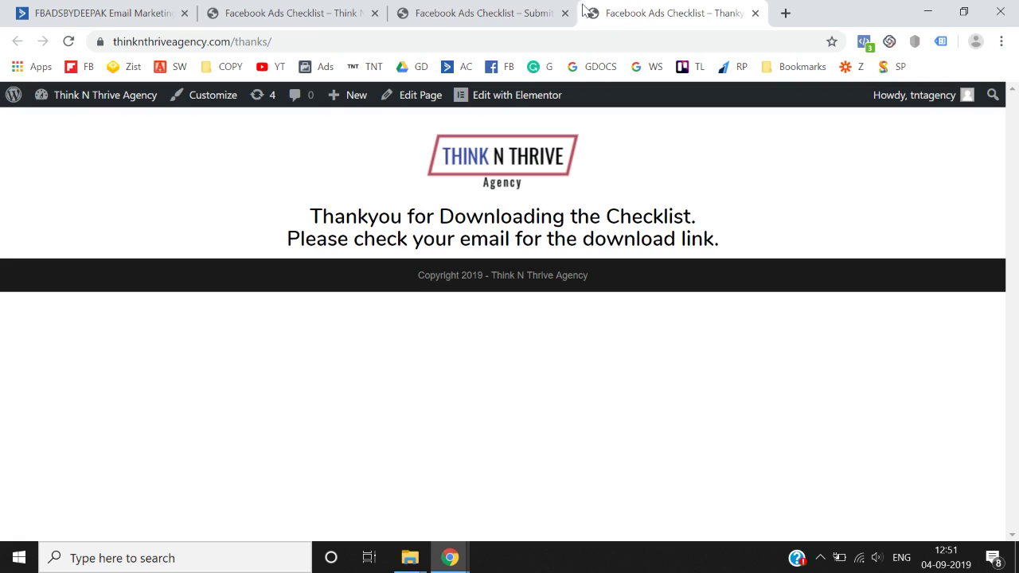
{"action": "left_click", "coordinate": [430, 36]}
{"action": "key", "text": "ctrl+c"}
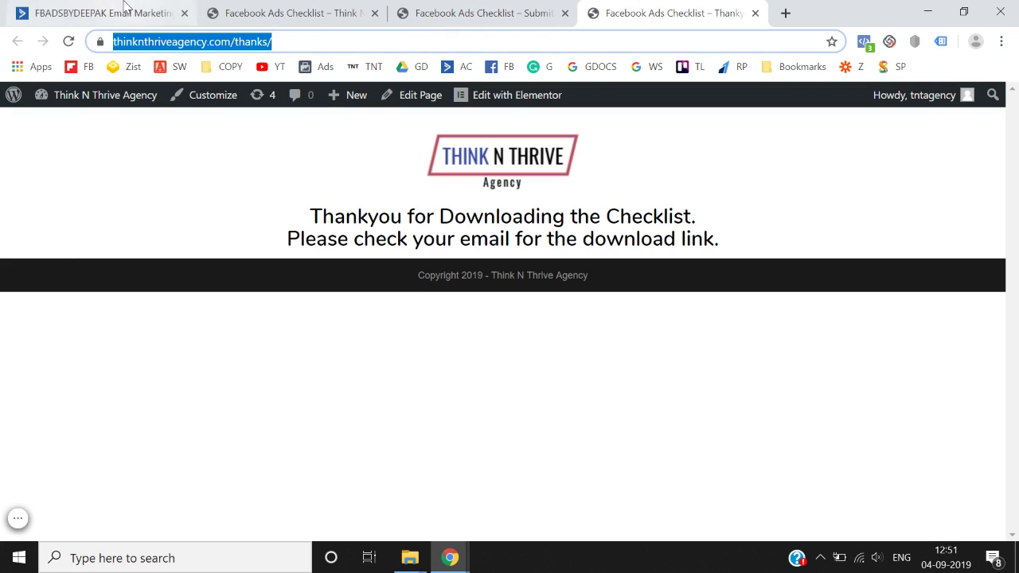
{"action": "left_click", "coordinate": [99, 13]}
{"action": "key", "text": "ctrl+v"}
- Add the description 'You are receiving this email as you downloaded the checklist' and save the list
{"action": "left_click", "coordinate": [382, 348]}
{"action": "type", "text": "Youa re"}
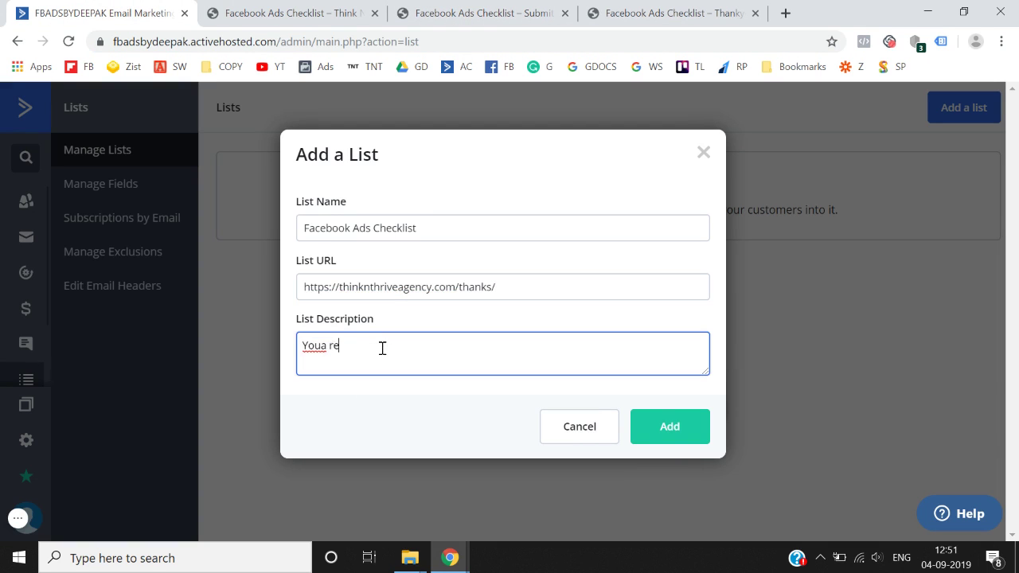
{"action": "key", "text": "BackSpace"}
{"action": "key", "text": "BackSpace"}
{"action": "key", "text": "BackSpace"}
{"action": "key", "text": "BackSpace"}
{"action": "type", "text": "are receio"}
{"action": "key", "text": "BackSpace"}
{"action": "type", "text": "ving this email "}
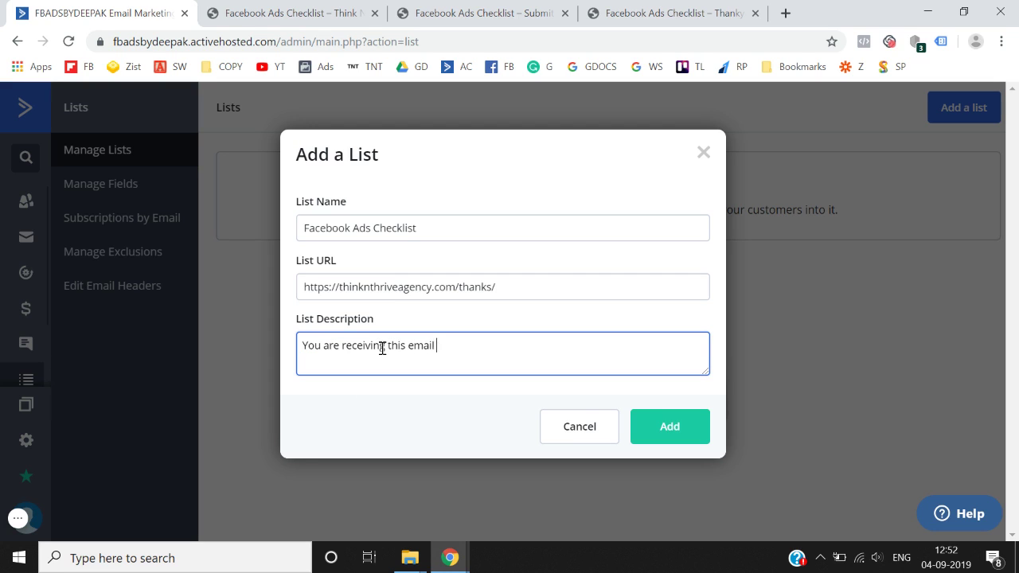
{"action": "type", "text": "as you downloaded the checkl;ist"}
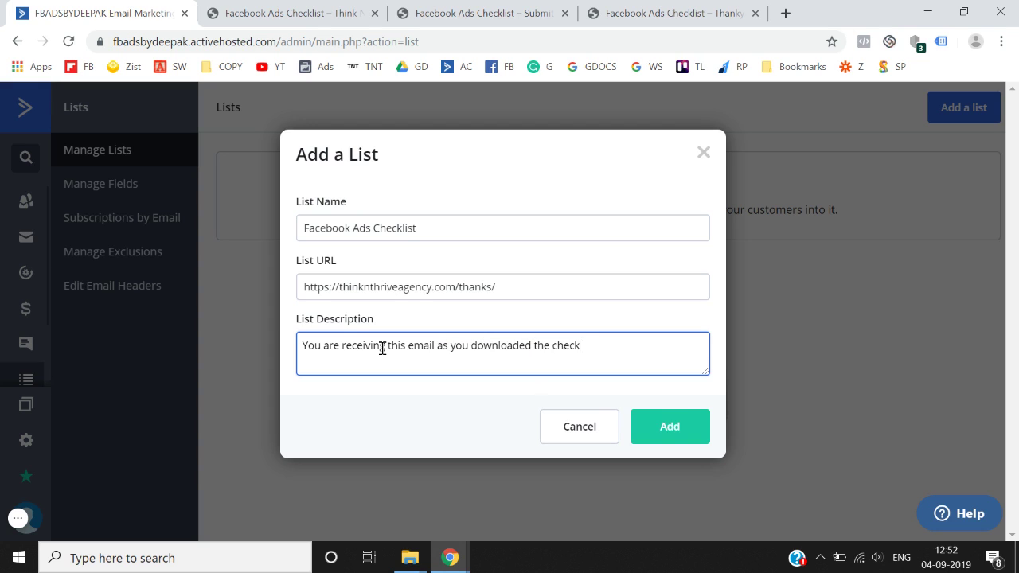
{"action": "key", "text": "BackSpace"}
{"action": "key", "text": "BackSpace"}
{"action": "key", "text": "BackSpace"}
{"action": "key", "text": "BackSpace"}
{"action": "type", "text": "ist"}
{"action": "left_click", "coordinate": [683, 442]}
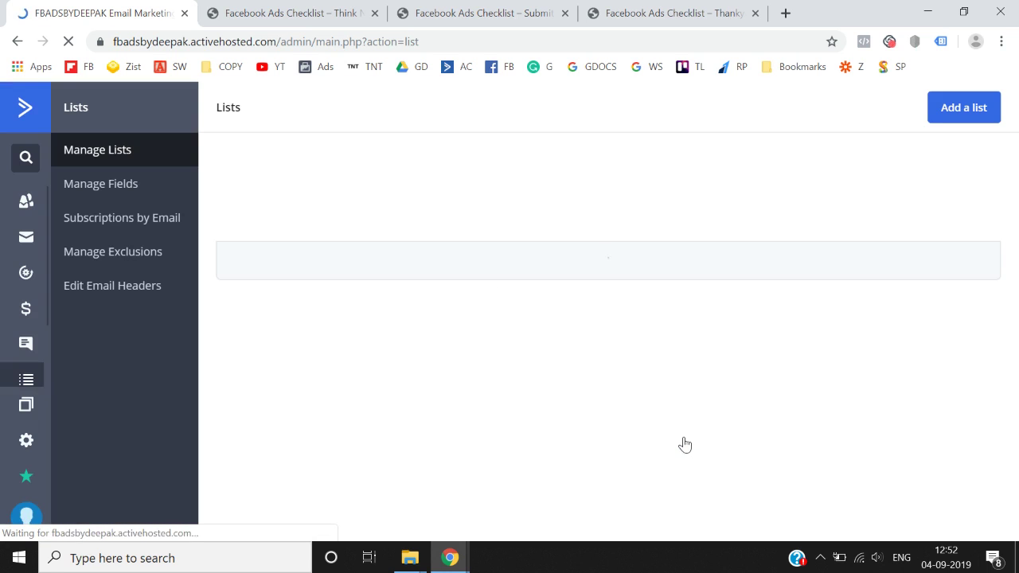
- Go from the dashboard to the Forms section and dismiss the new form builder announcement
{"action": "left_click", "coordinate": [25, 118]}
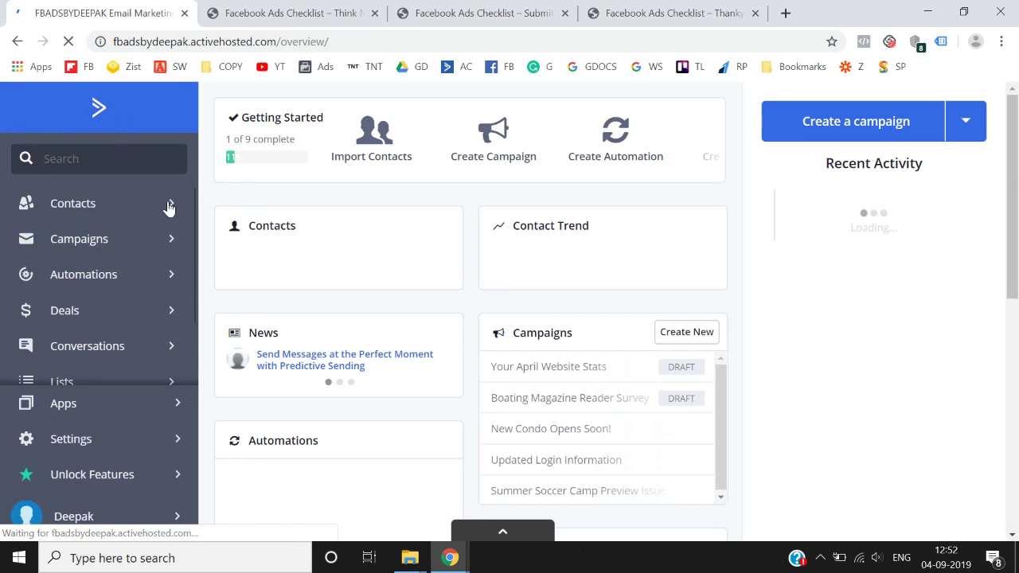
{"action": "scroll", "coordinate": [102, 336], "scroll_direction": "down", "scroll_amount": 2}
{"action": "left_click", "coordinate": [114, 347]}
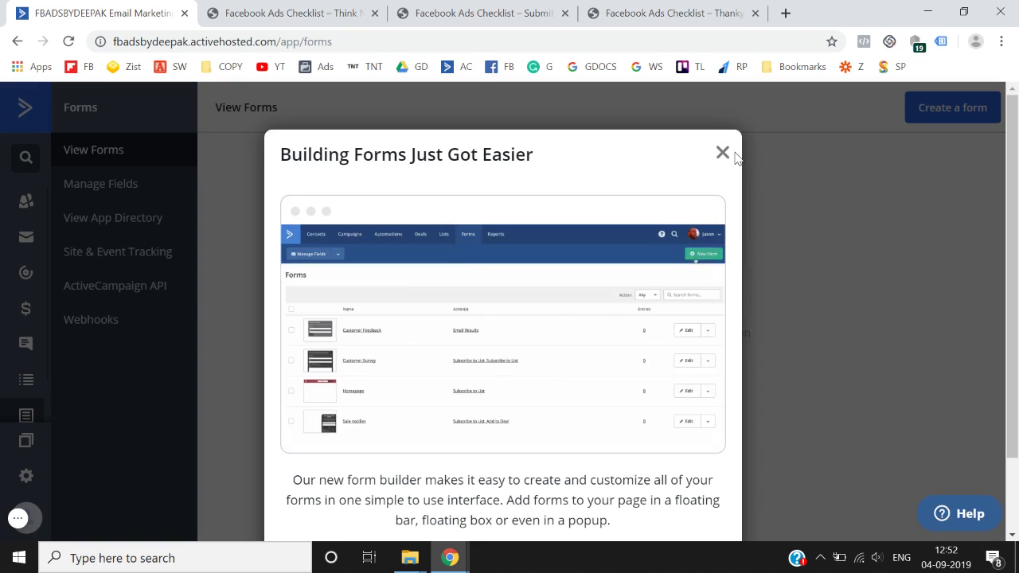
{"action": "left_click", "coordinate": [722, 152]}
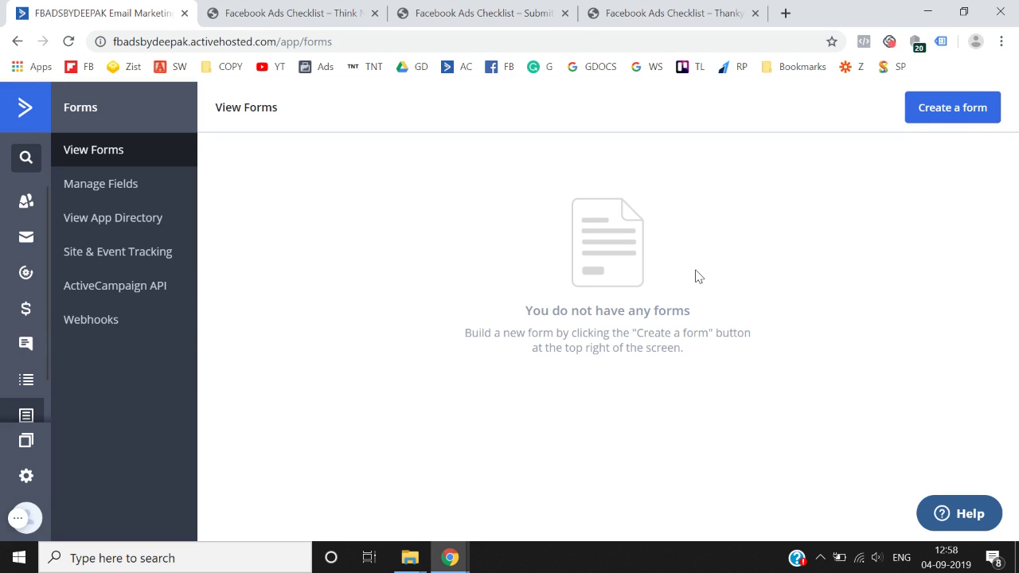
- Start a new inline form named 'Facebook ads checklist' and open its subscribe-list choices
{"action": "left_click", "coordinate": [968, 108]}
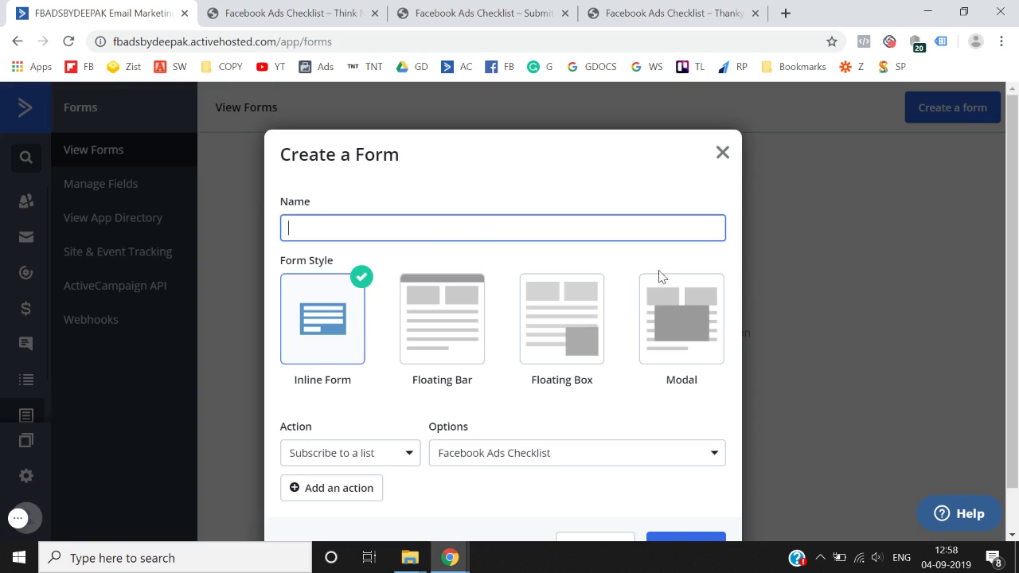
{"action": "type", "text": "Facebook ads checklist"}
{"action": "scroll", "coordinate": [458, 223], "scroll_direction": "down", "scroll_amount": 1}
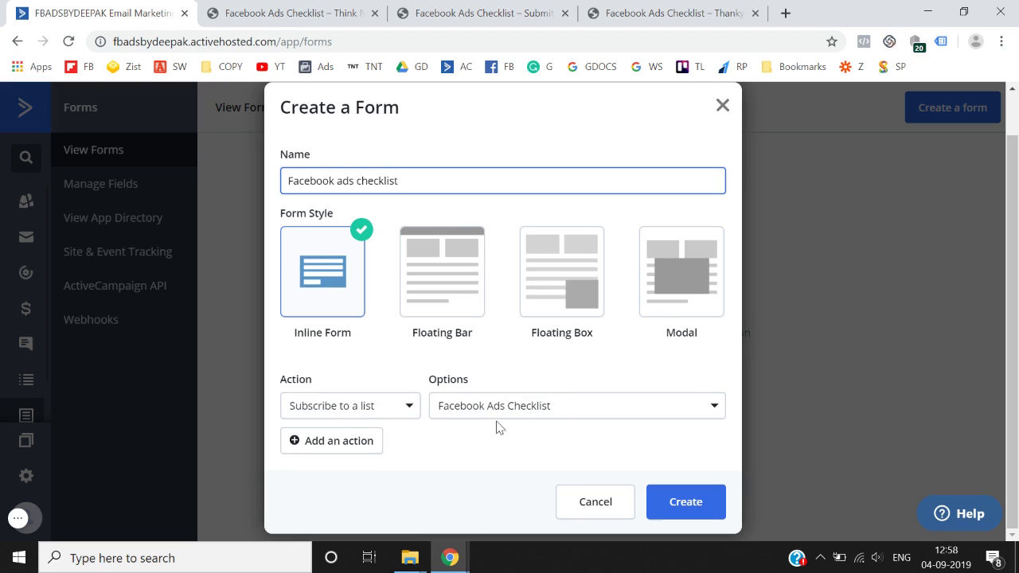
{"action": "left_click", "coordinate": [534, 411]}
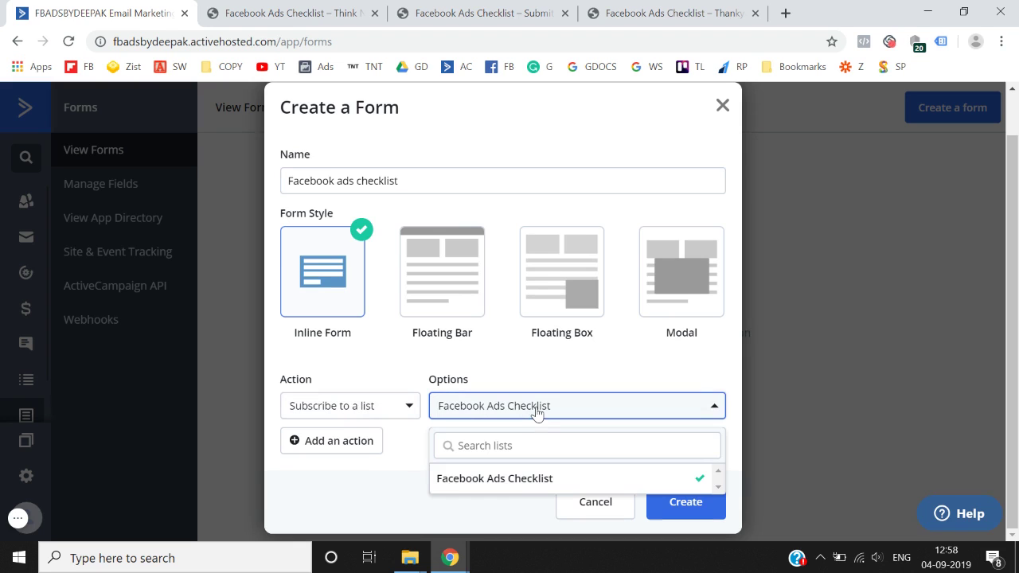
{"action": "left_click", "coordinate": [516, 484]}
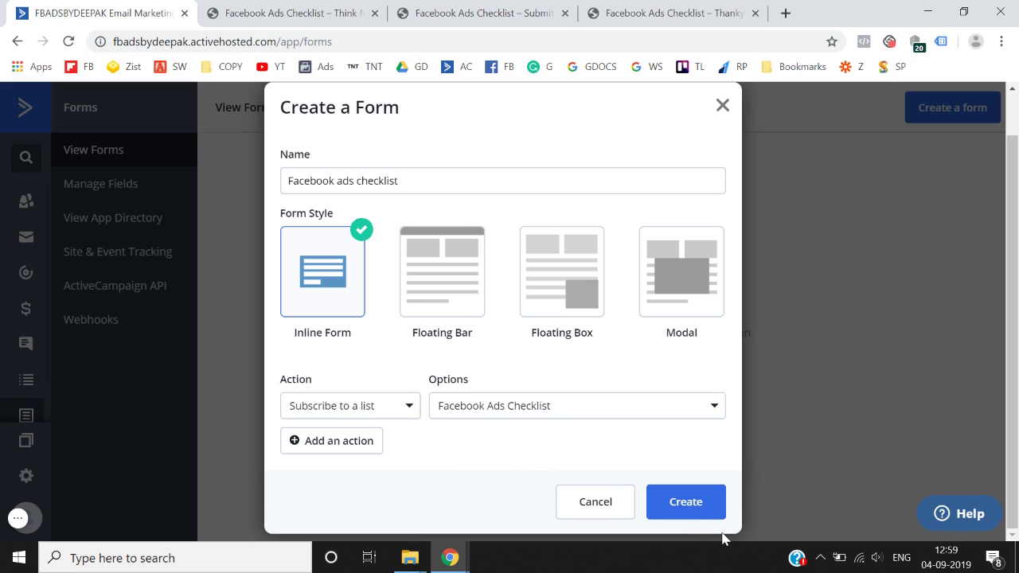
- Create the form, then delete its 'Subscribe for Email Updates' heading and description block
{"action": "left_click", "coordinate": [686, 510]}
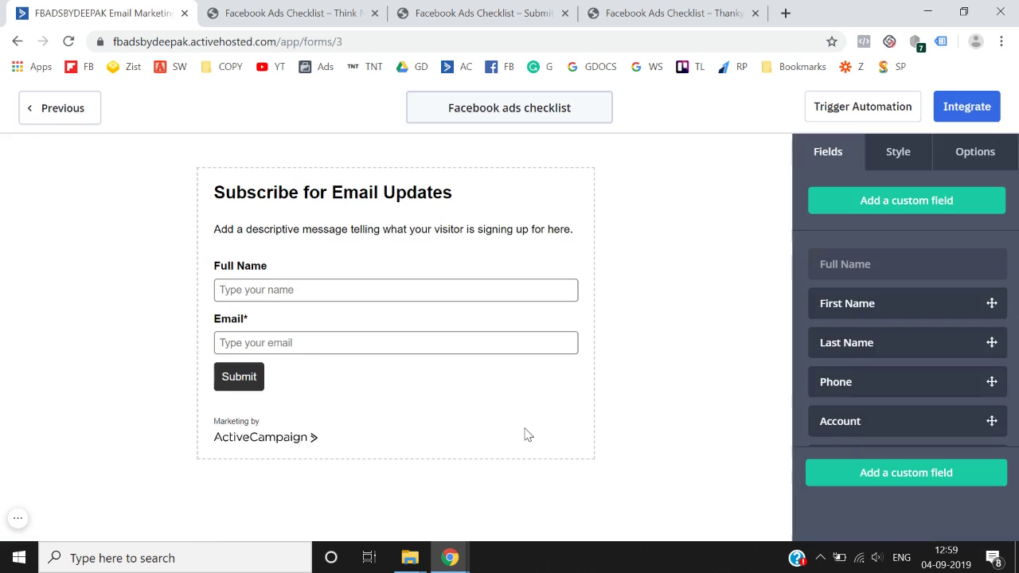
{"action": "left_click", "coordinate": [413, 193]}
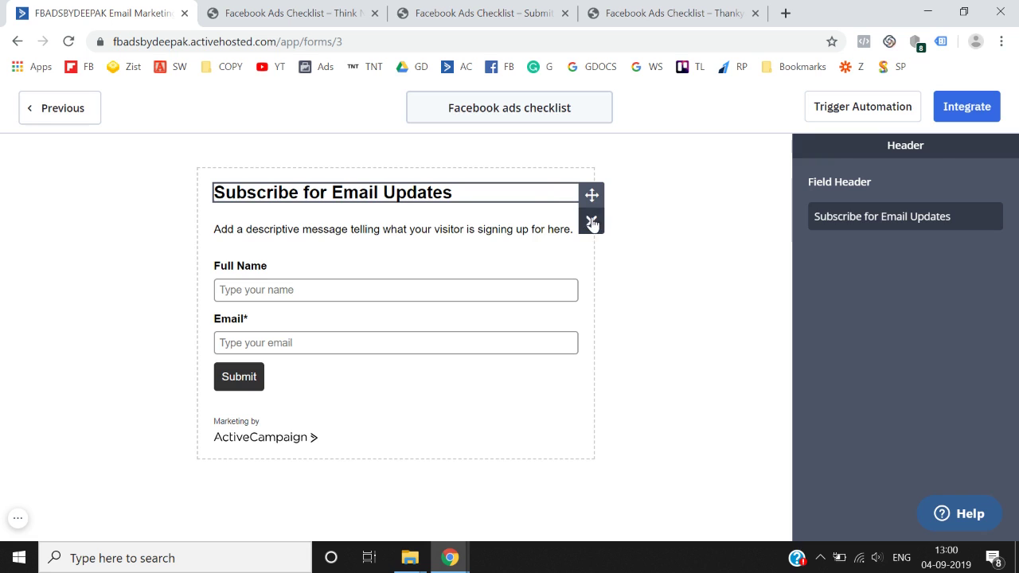
{"action": "left_click", "coordinate": [592, 221]}
{"action": "left_click", "coordinate": [687, 258]}
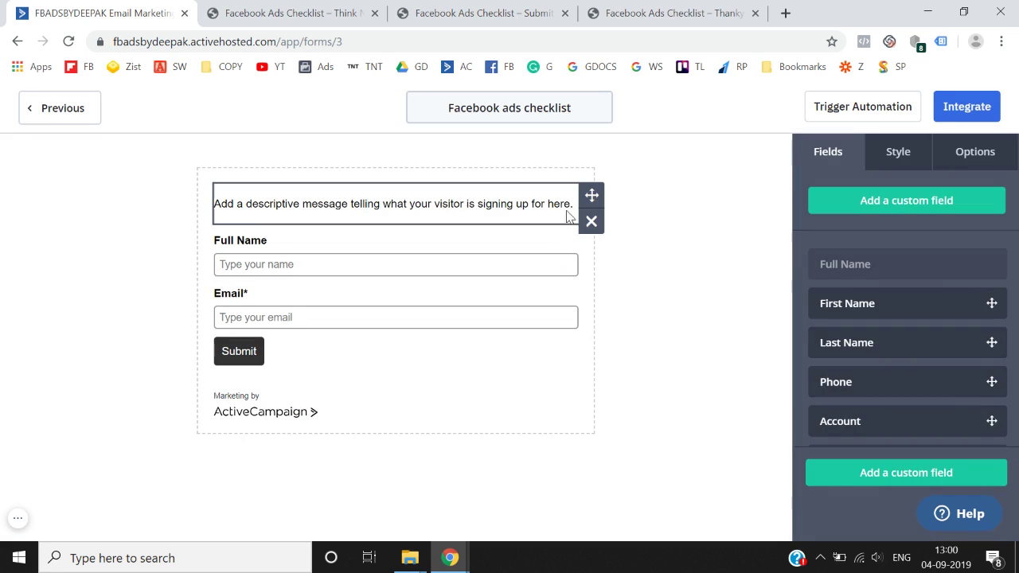
{"action": "left_click", "coordinate": [599, 229]}
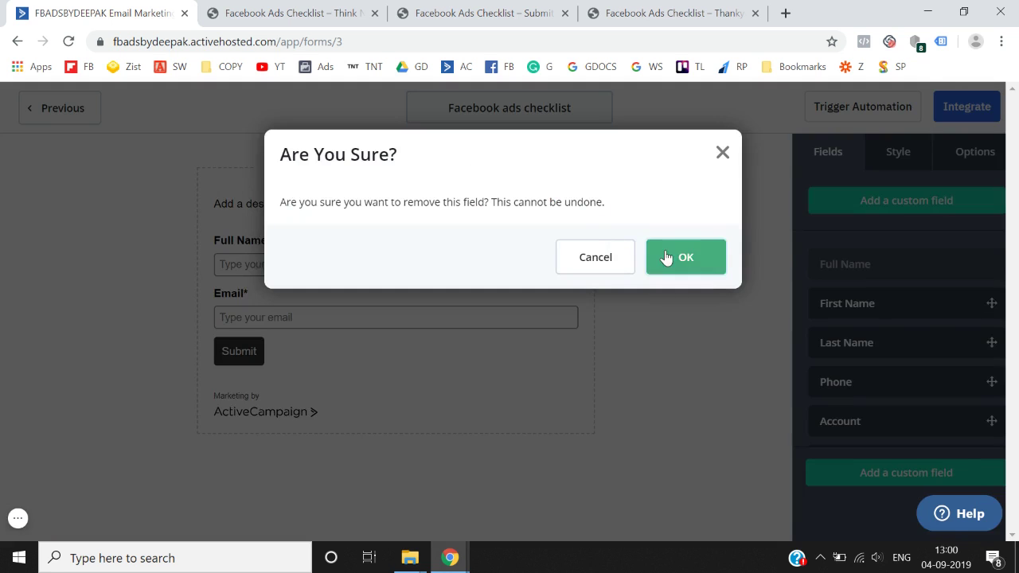
{"action": "left_click", "coordinate": [667, 257]}
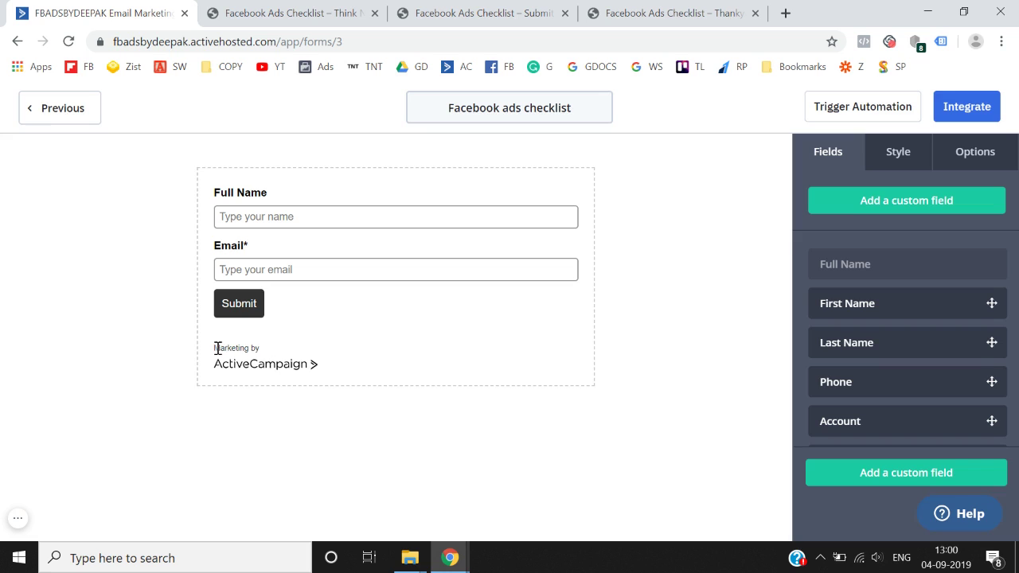
- Turn off the ActiveCampaign branding footer in the form's Style settings
{"action": "left_click", "coordinate": [900, 158]}
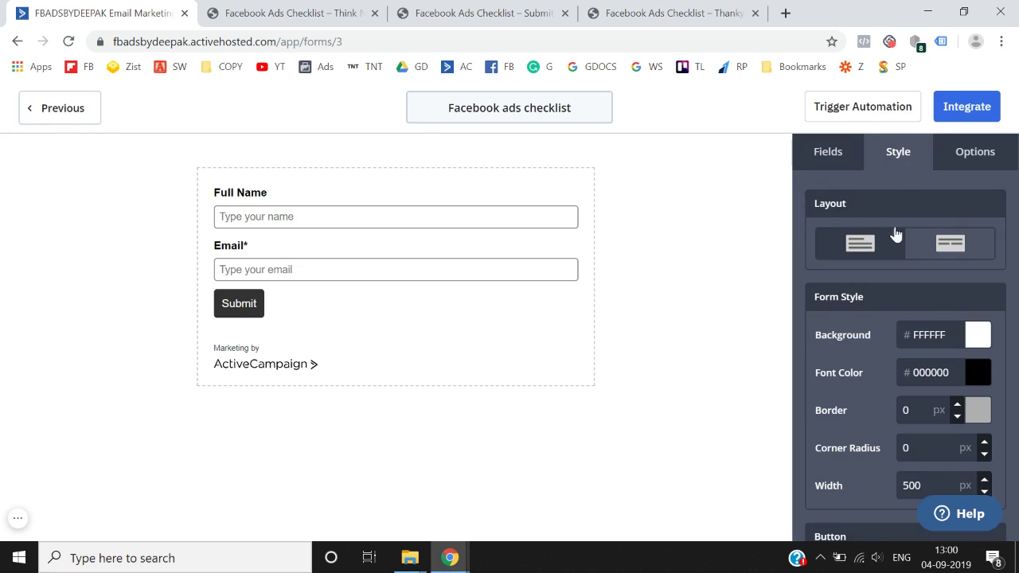
{"action": "scroll", "coordinate": [900, 318], "scroll_direction": "down", "scroll_amount": 10}
{"action": "left_click", "coordinate": [954, 414]}
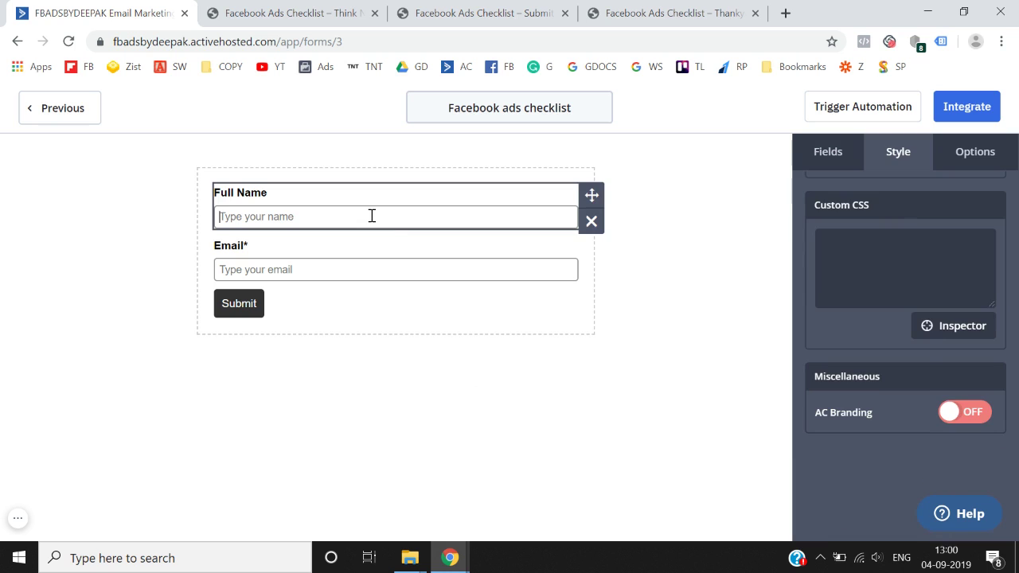
{"action": "scroll", "coordinate": [898, 223], "scroll_direction": "up", "scroll_amount": 10}
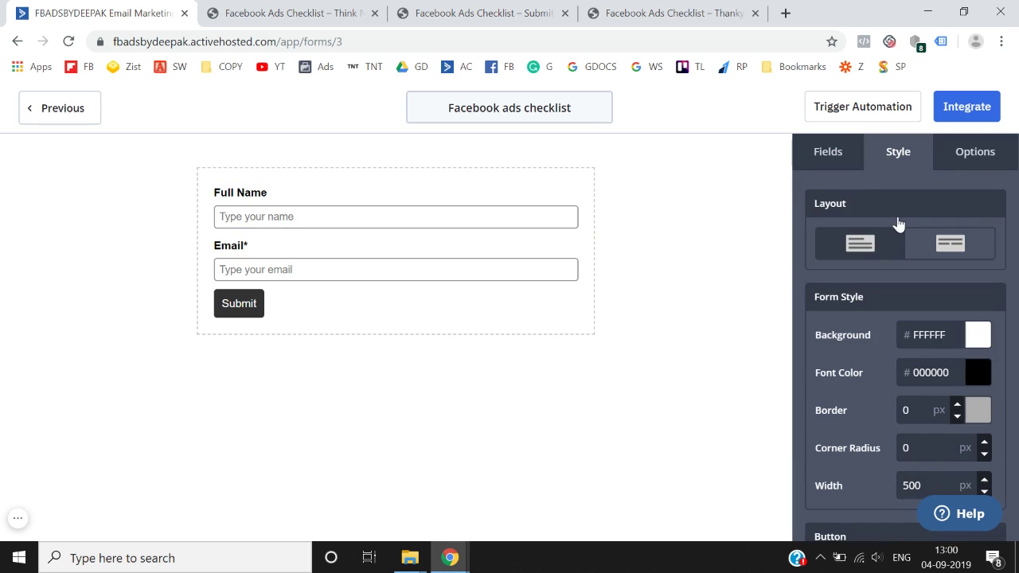
- Make the Full Name field required
{"action": "left_click", "coordinate": [400, 221]}
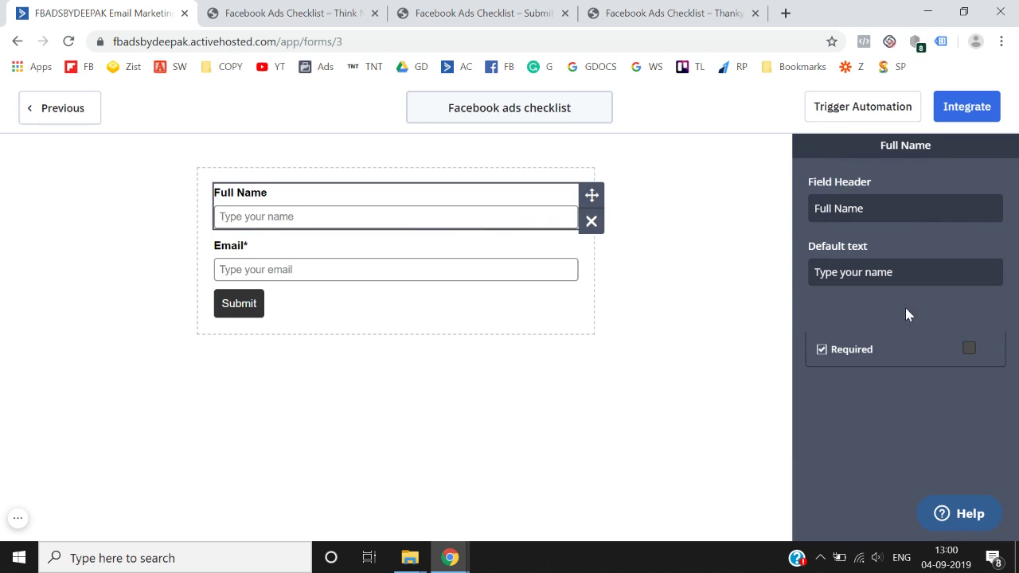
{"action": "left_click", "coordinate": [969, 350]}
{"action": "left_click", "coordinate": [504, 268]}
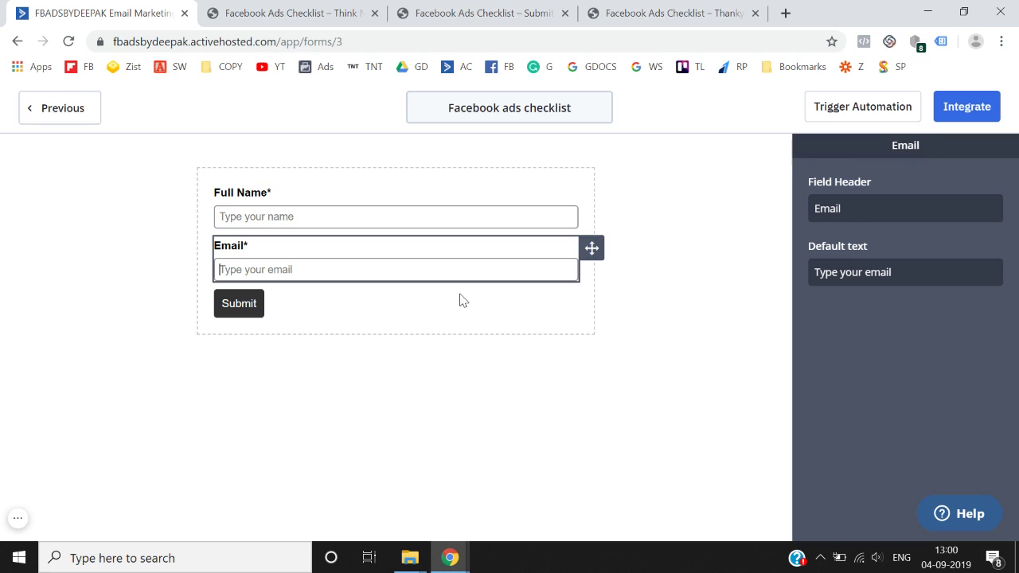
{"action": "left_click", "coordinate": [675, 332]}
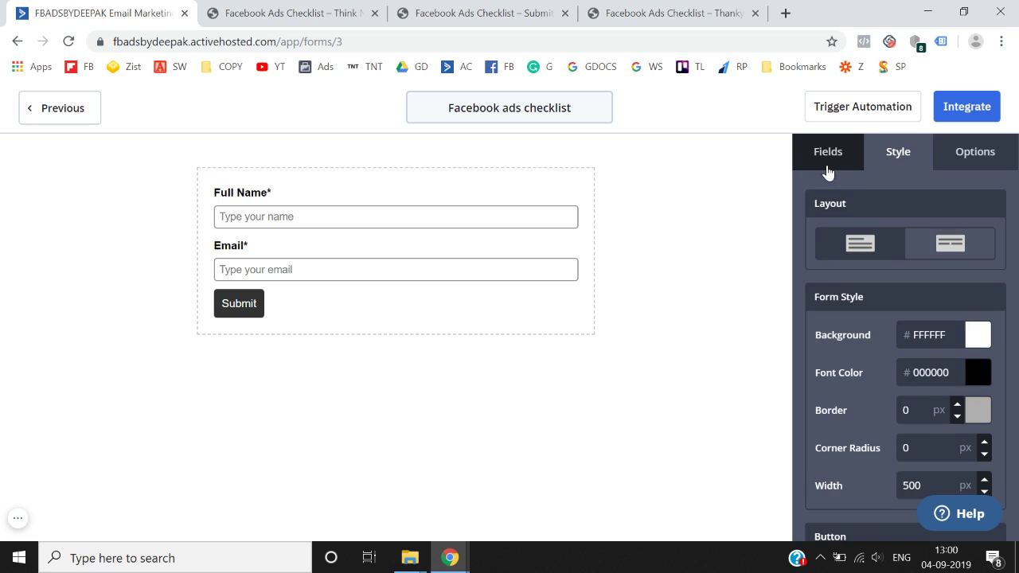
- Add a Phone field below Email and mark it required
{"action": "left_click", "coordinate": [825, 165]}
{"action": "scroll", "coordinate": [895, 304], "scroll_direction": "down", "scroll_amount": 1}
{"action": "left_click_drag", "start_coordinate": [866, 314], "coordinate": [335, 271]}
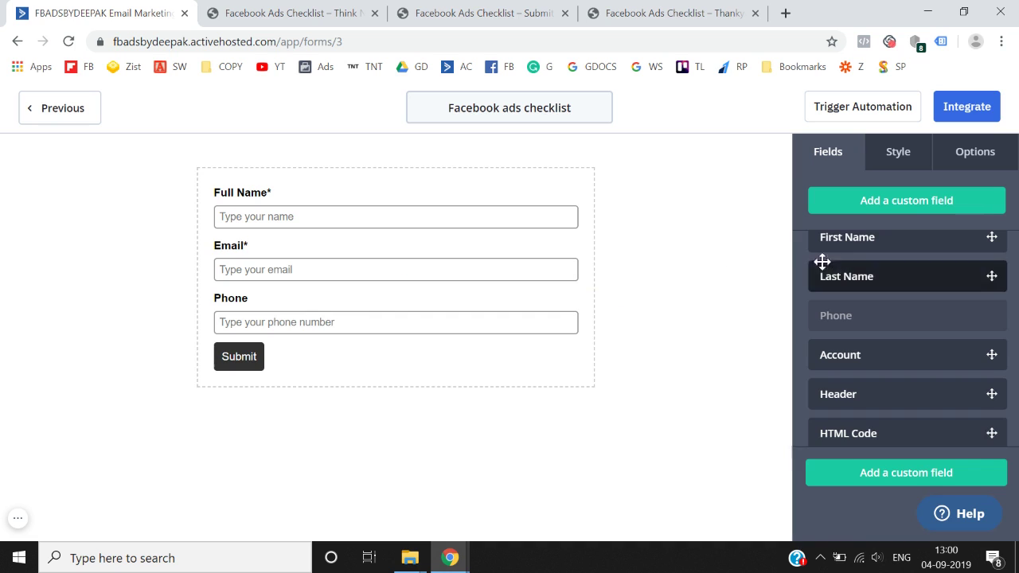
{"action": "left_click", "coordinate": [382, 330]}
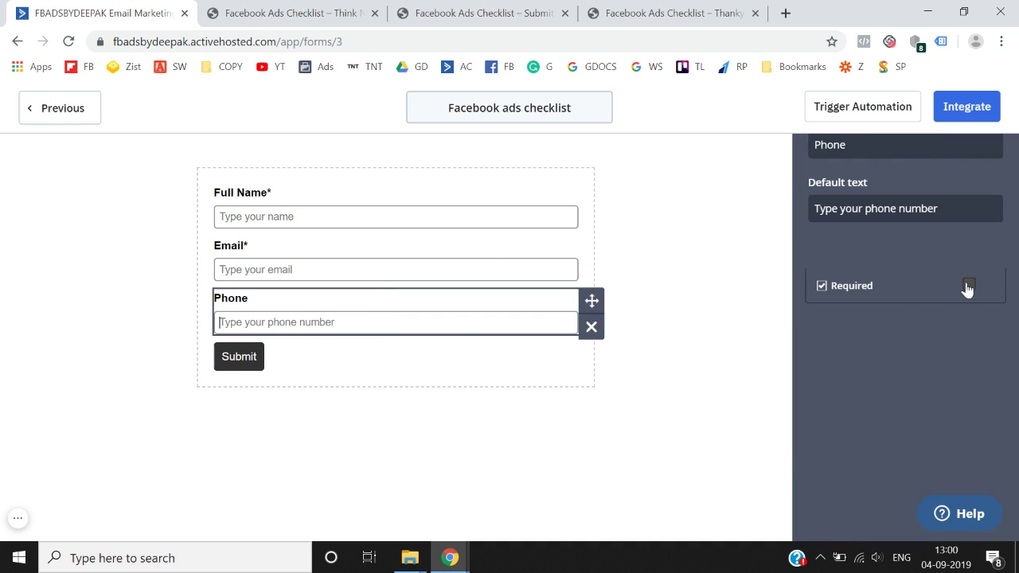
{"action": "left_click", "coordinate": [969, 286]}
{"action": "left_click", "coordinate": [630, 390]}
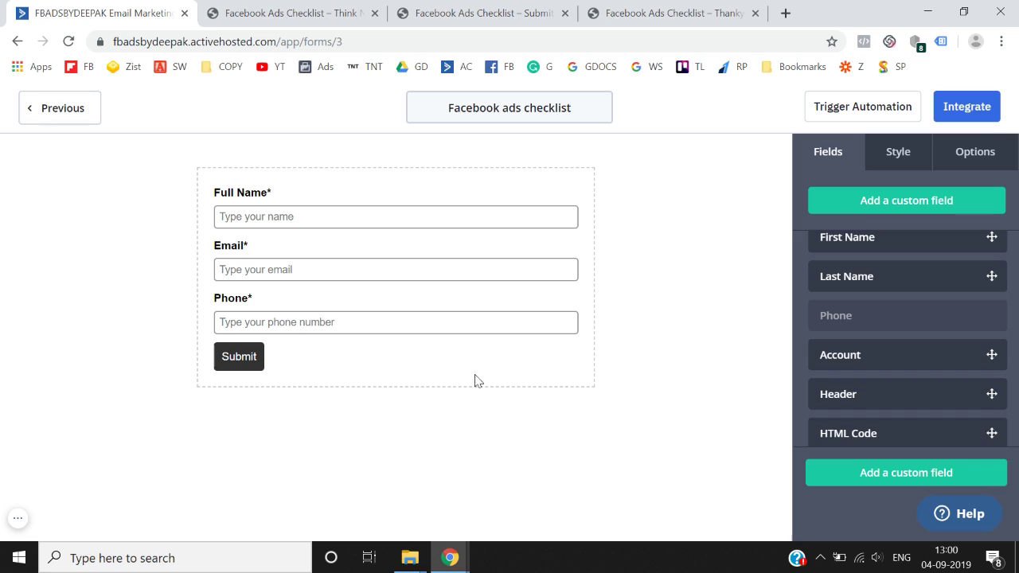
- Change the submit button label to 'YES! GIVE ME THE E-BOOK'
{"action": "left_click", "coordinate": [249, 363]}
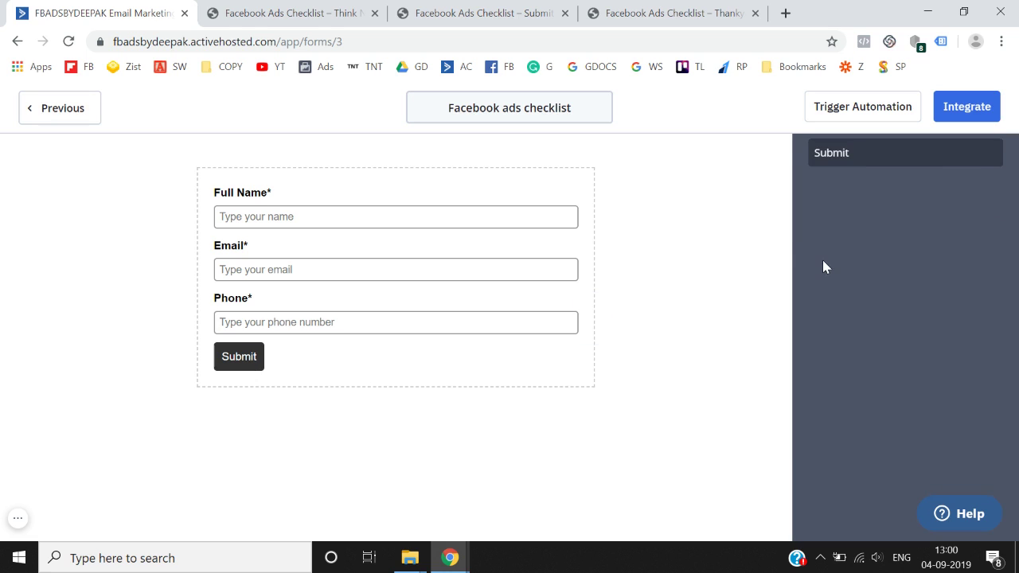
{"action": "left_click", "coordinate": [861, 223]}
{"action": "key", "text": "ctrl+a"}
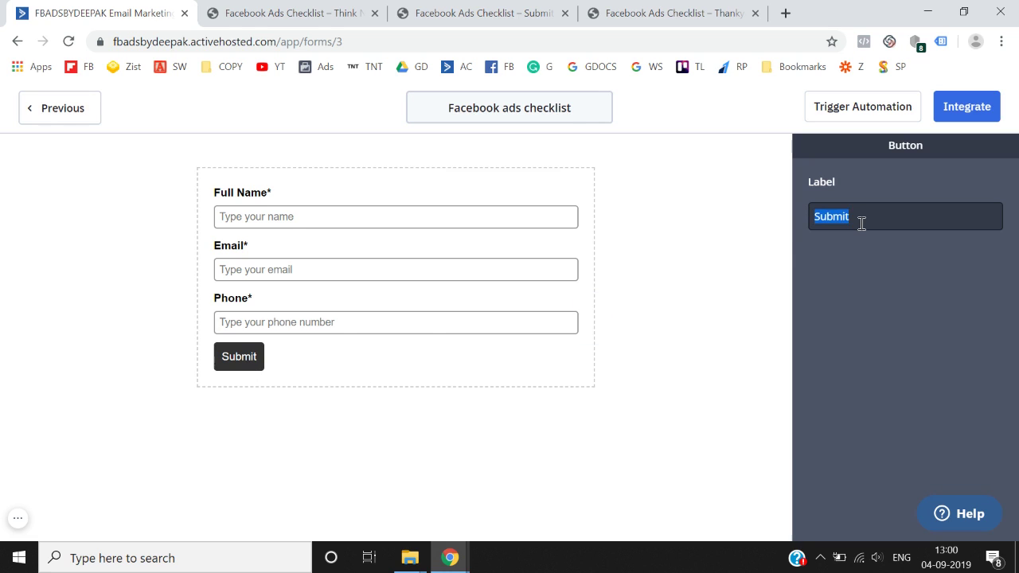
{"action": "type", "text": "Yes! I"}
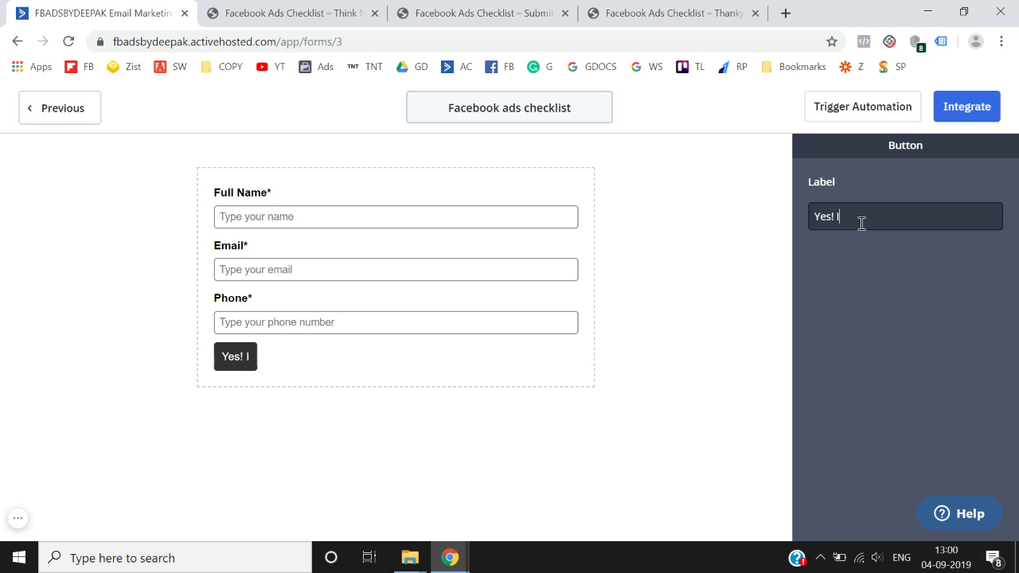
{"action": "type", "text": " NEED THIS"}
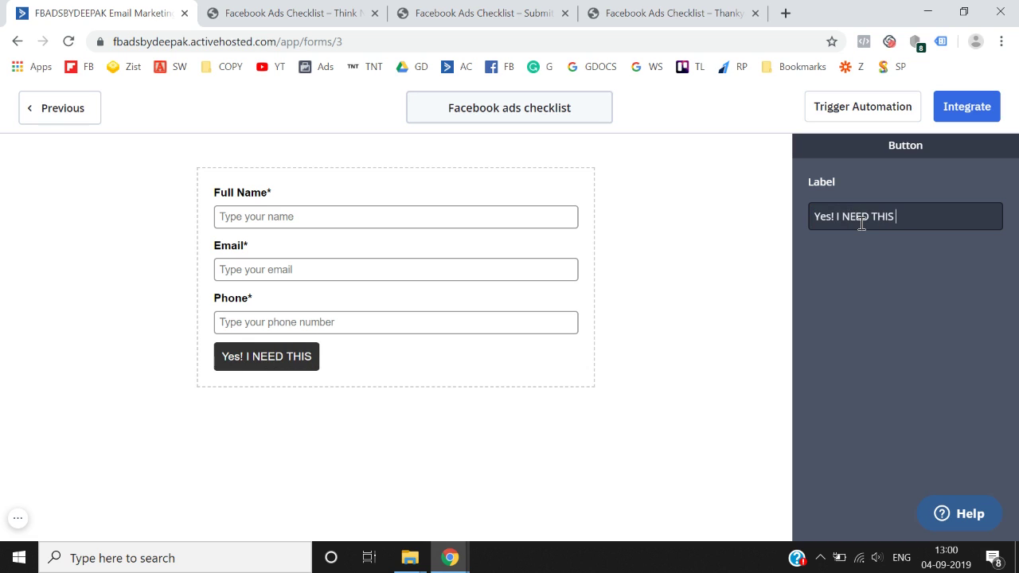
{"action": "key", "text": "ctrl+BackSpace"}
{"action": "key", "text": "ctrl+BackSpace"}
{"action": "key", "text": "ctrl+BackSpace"}
{"action": "type", "text": "GIVE ME "}
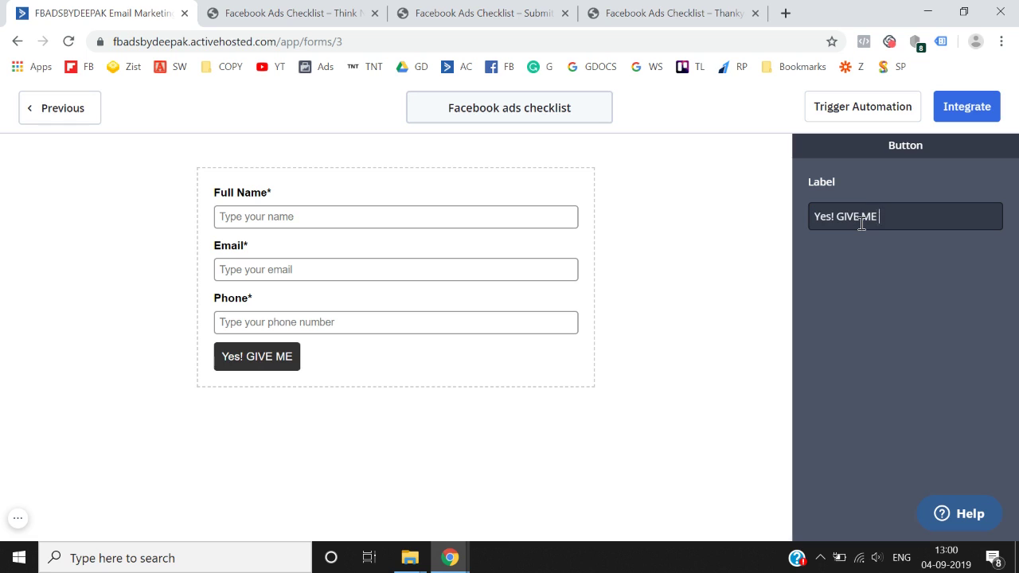
{"action": "type", "text": "THE EBOOK"}
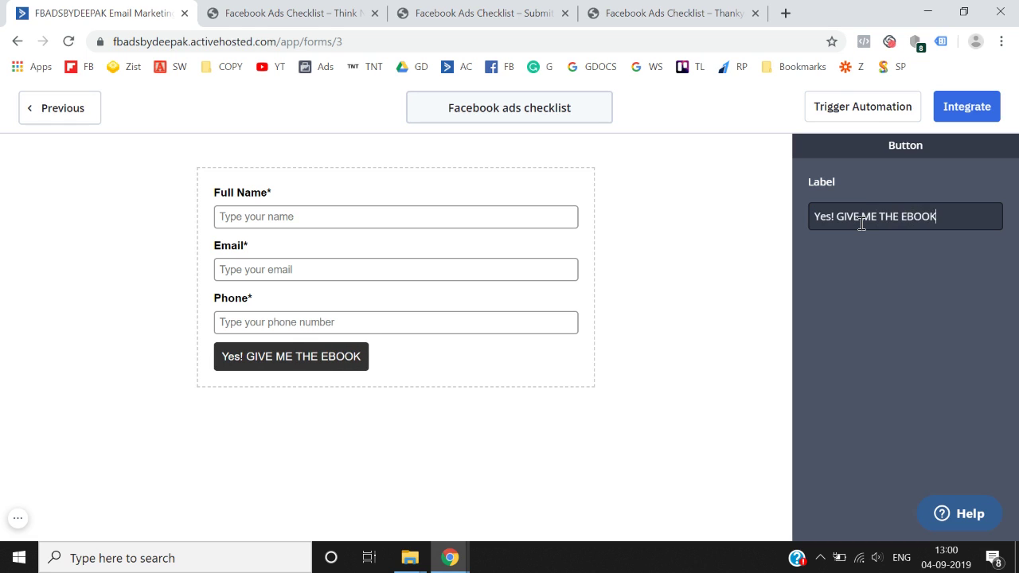
{"action": "type", "text": "-"}
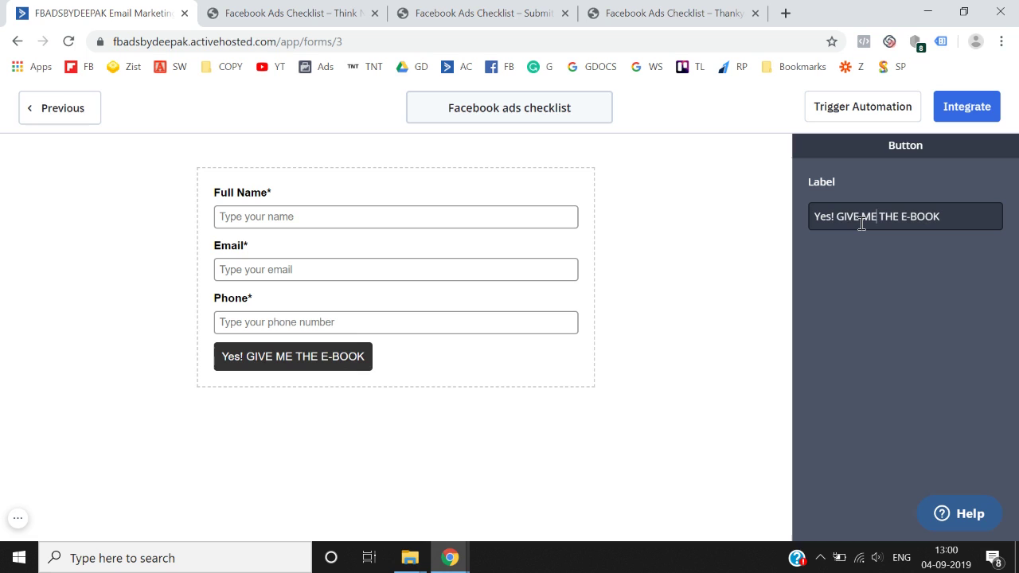
{"action": "key", "text": "BackSpace"}
{"action": "key", "text": "BackSpace"}
{"action": "type", "text": "ES"}
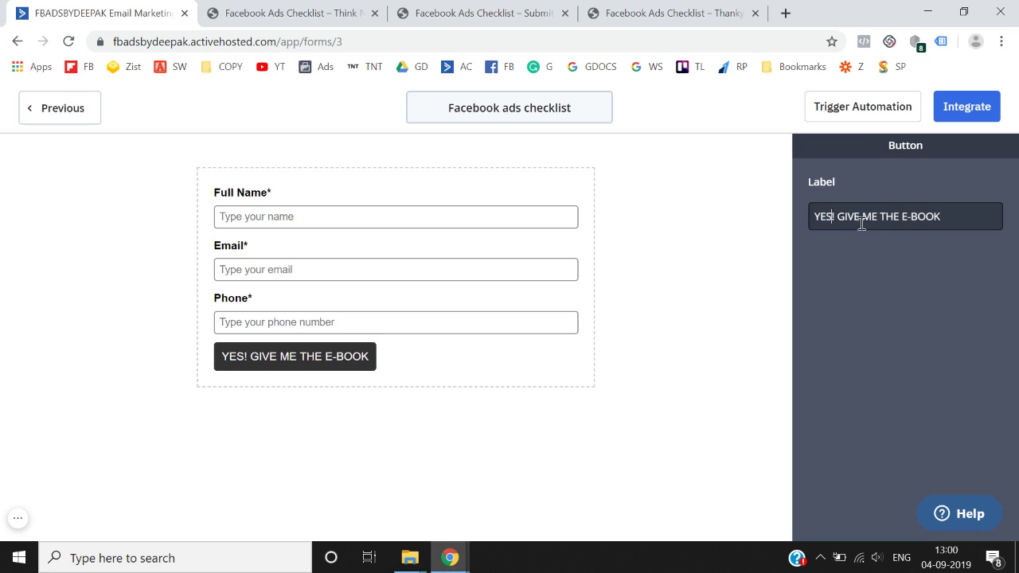
{"action": "left_click", "coordinate": [710, 288]}
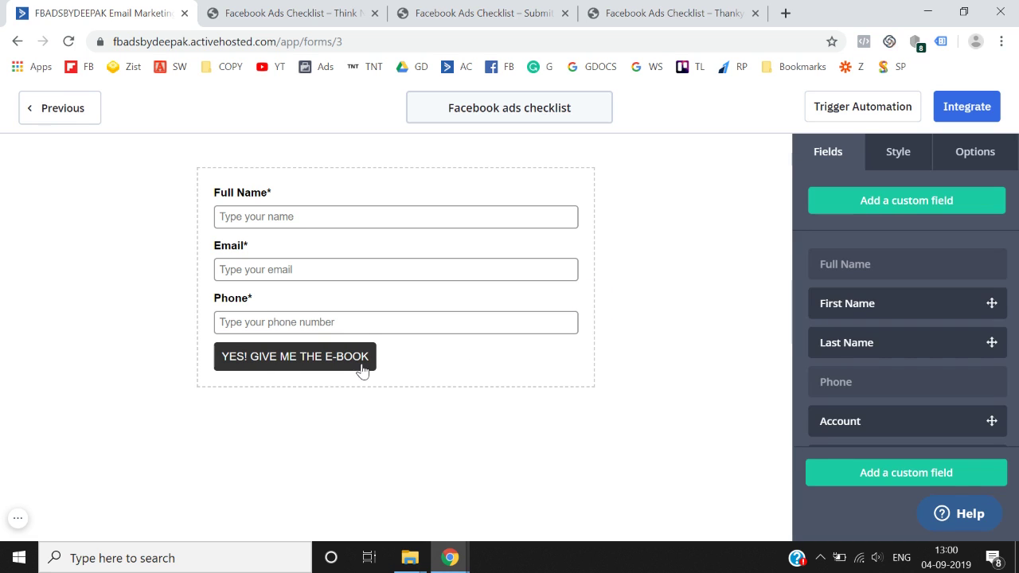
- Check the submit button and Phone field, then bring up the form's Style settings
{"action": "left_click", "coordinate": [361, 366]}
{"action": "left_click", "coordinate": [537, 334]}
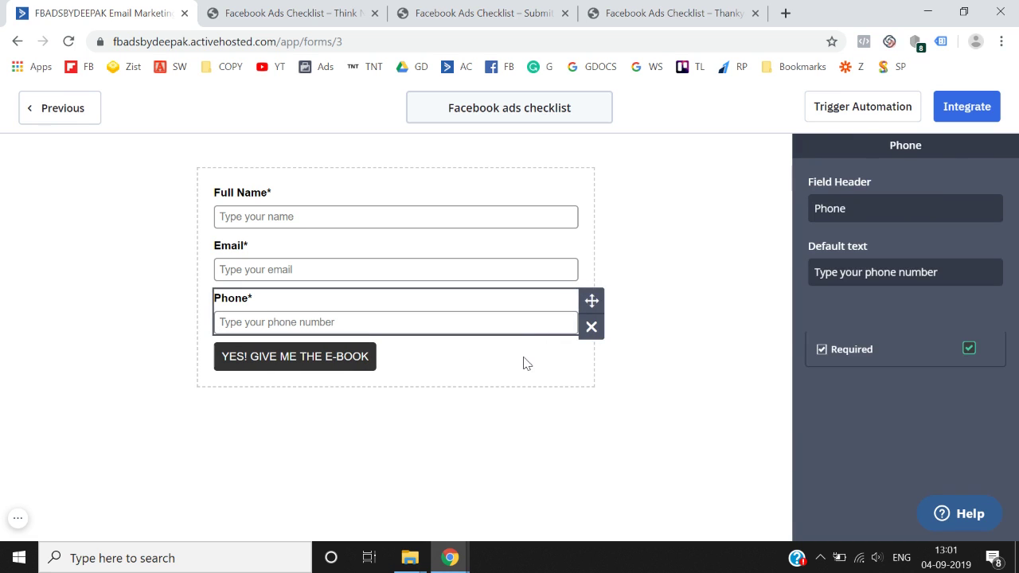
{"action": "left_click", "coordinate": [524, 362]}
{"action": "left_click", "coordinate": [902, 158]}
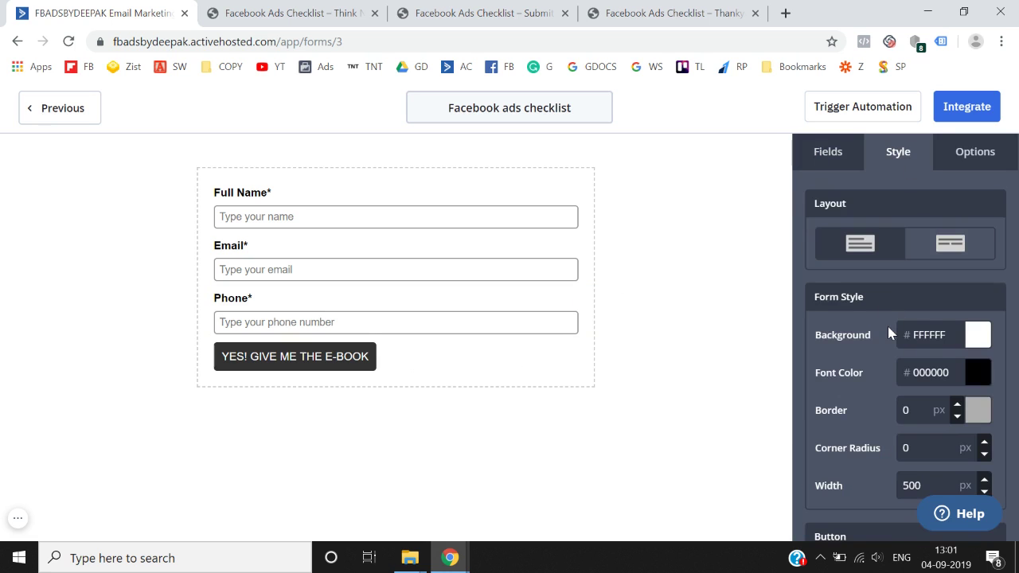
- Set the submit button's background colour to green #298F6F
{"action": "scroll", "coordinate": [891, 334], "scroll_direction": "down", "scroll_amount": 1}
{"action": "scroll", "coordinate": [887, 330], "scroll_direction": "down", "scroll_amount": 3}
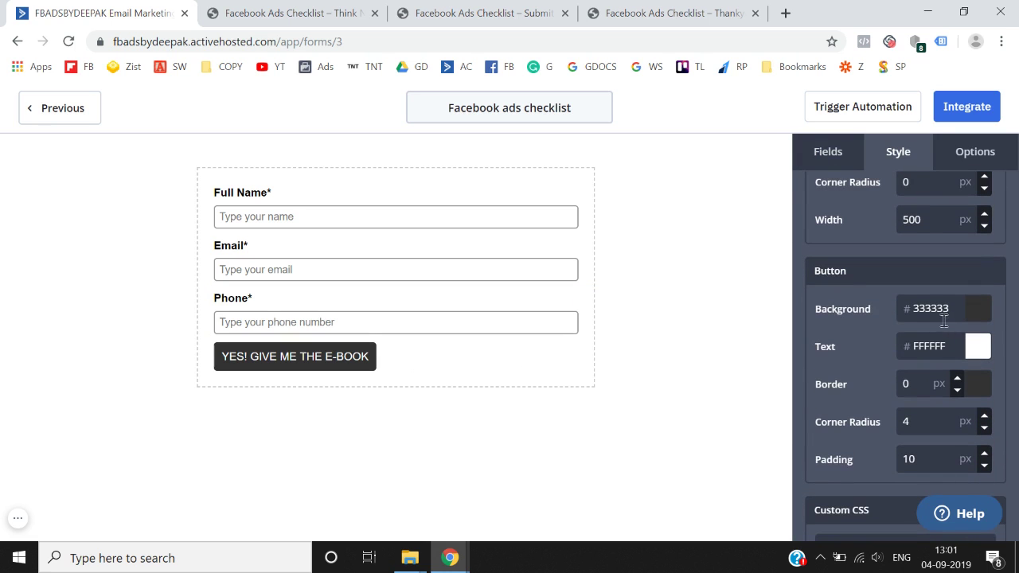
{"action": "left_click", "coordinate": [980, 315]}
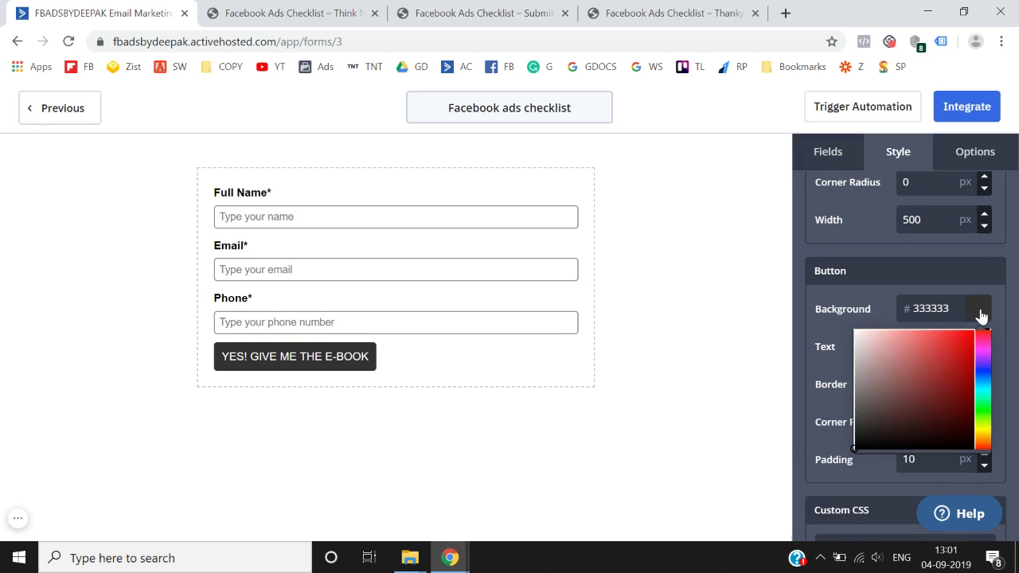
{"action": "left_click", "coordinate": [940, 384]}
{"action": "left_click", "coordinate": [983, 389]}
{"action": "left_click", "coordinate": [986, 398]}
{"action": "left_click", "coordinate": [781, 388]}
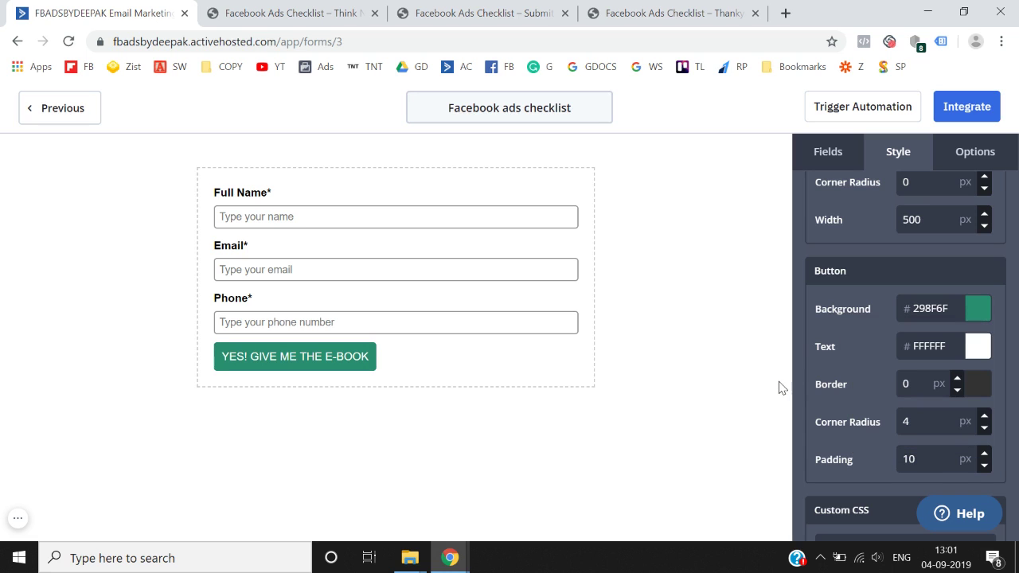
{"action": "left_click", "coordinate": [997, 159]}
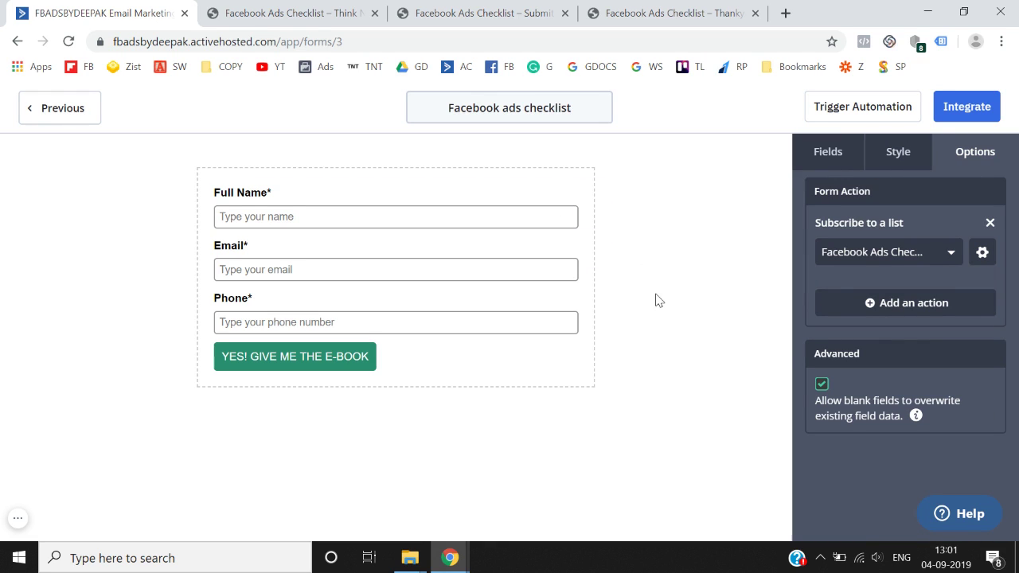
- Stop blank fields from overwriting existing contact data
{"action": "left_click", "coordinate": [822, 386]}
{"action": "scroll", "coordinate": [920, 354], "scroll_direction": "up", "scroll_amount": 1}
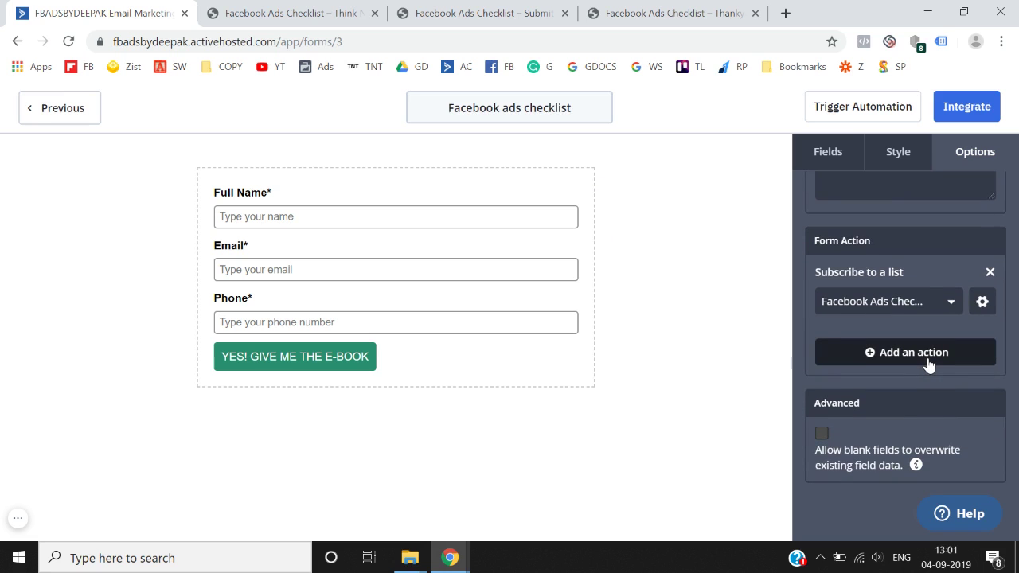
{"action": "scroll", "coordinate": [927, 357], "scroll_direction": "up", "scroll_amount": 3}
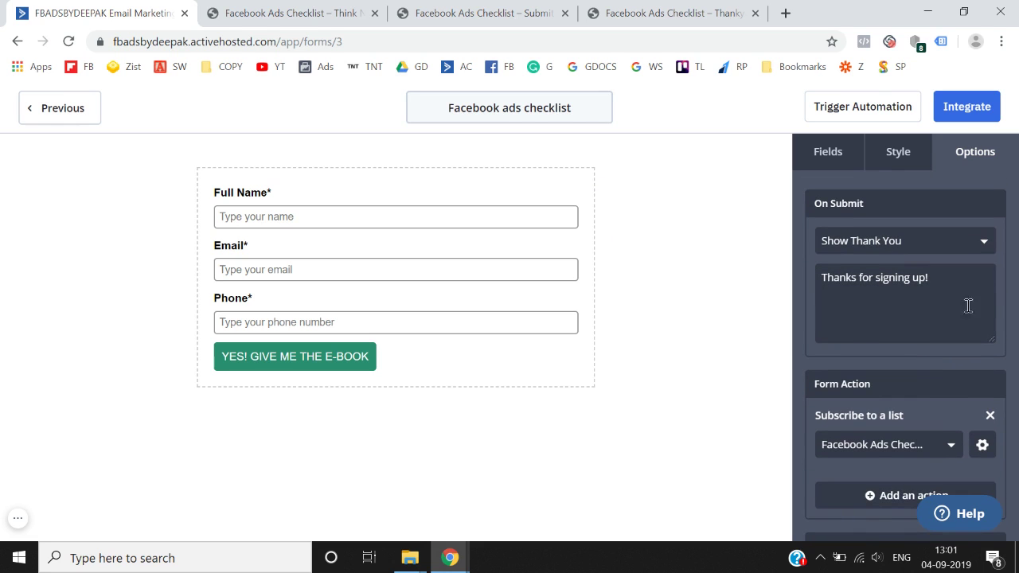
{"action": "left_click", "coordinate": [875, 253]}
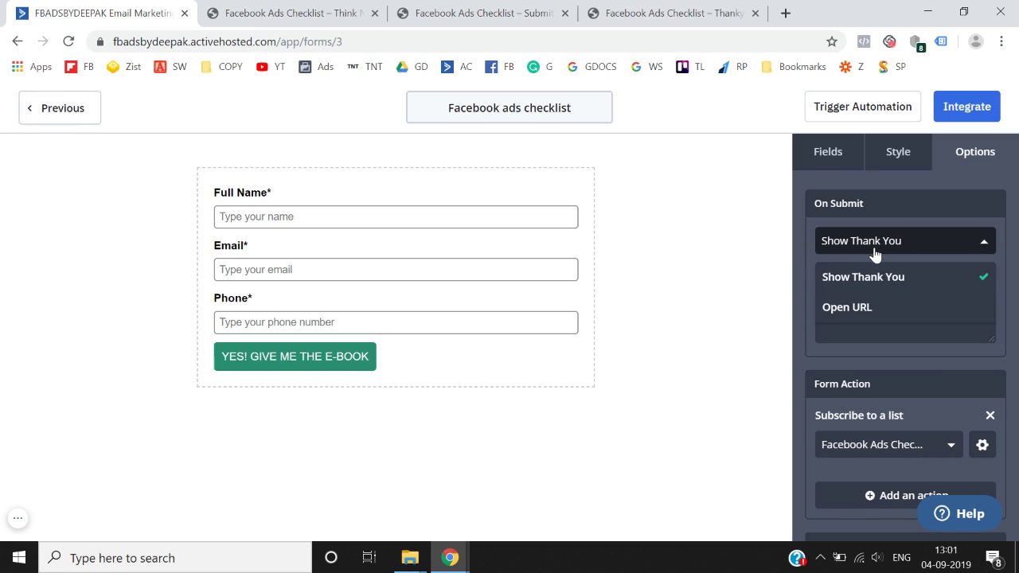
{"action": "left_click", "coordinate": [868, 307]}
{"action": "left_click", "coordinate": [903, 279]}
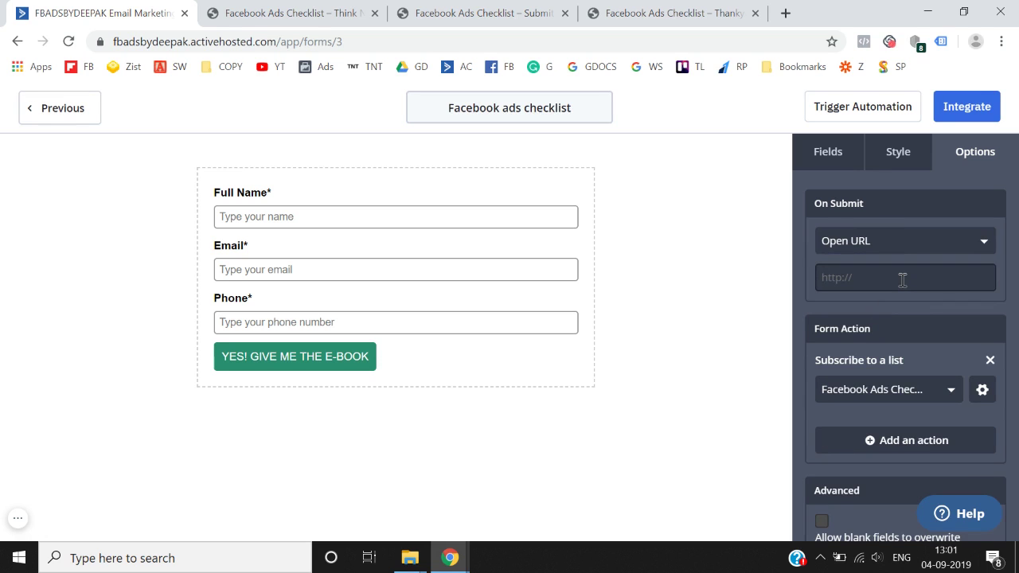
{"action": "left_click", "coordinate": [673, 13]}
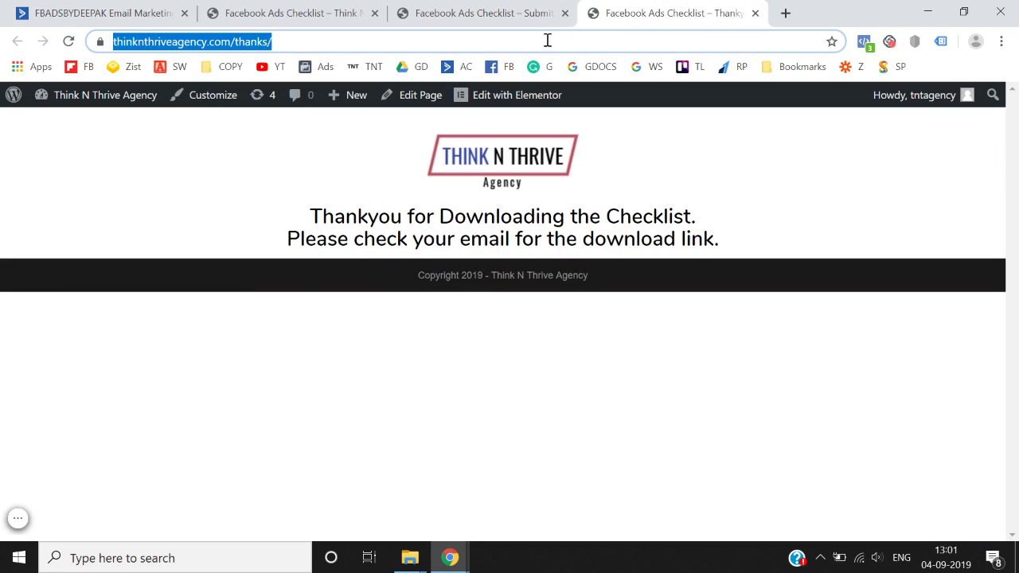
{"action": "left_click", "coordinate": [338, 11]}
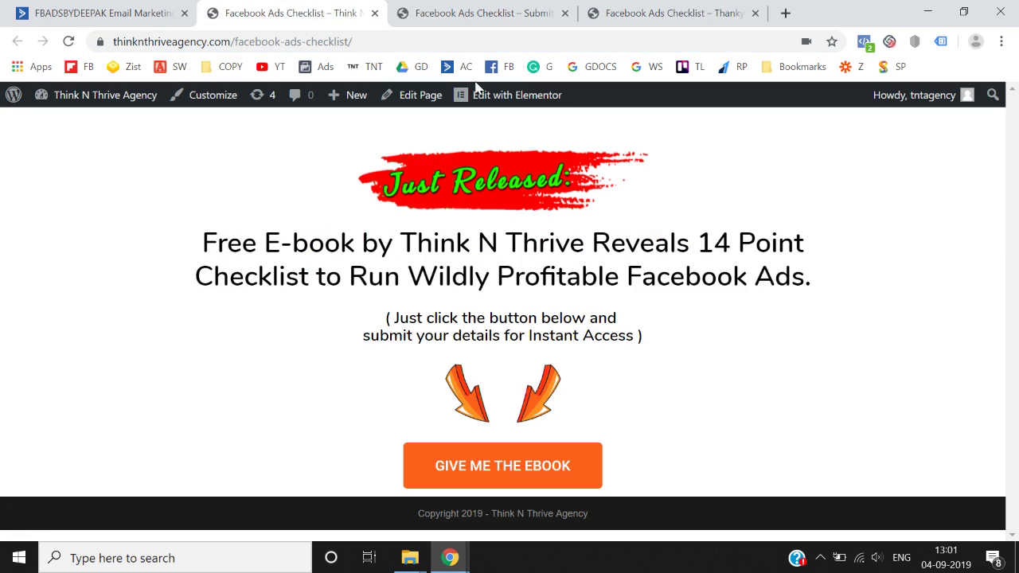
{"action": "left_click", "coordinate": [527, 18]}
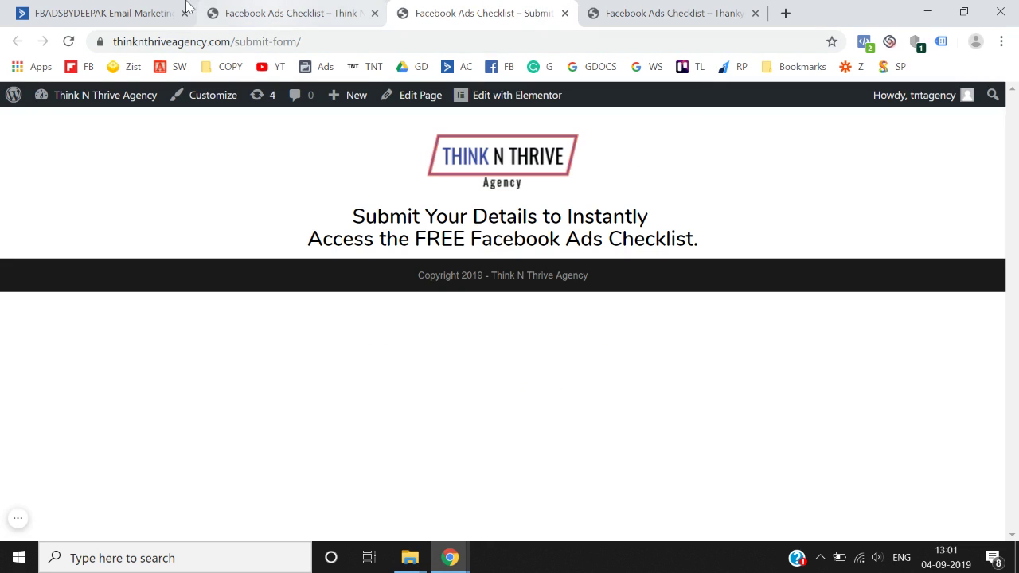
{"action": "left_click", "coordinate": [128, 12]}
{"action": "key", "text": "ctrl+v"}
{"action": "left_click", "coordinate": [845, 307]}
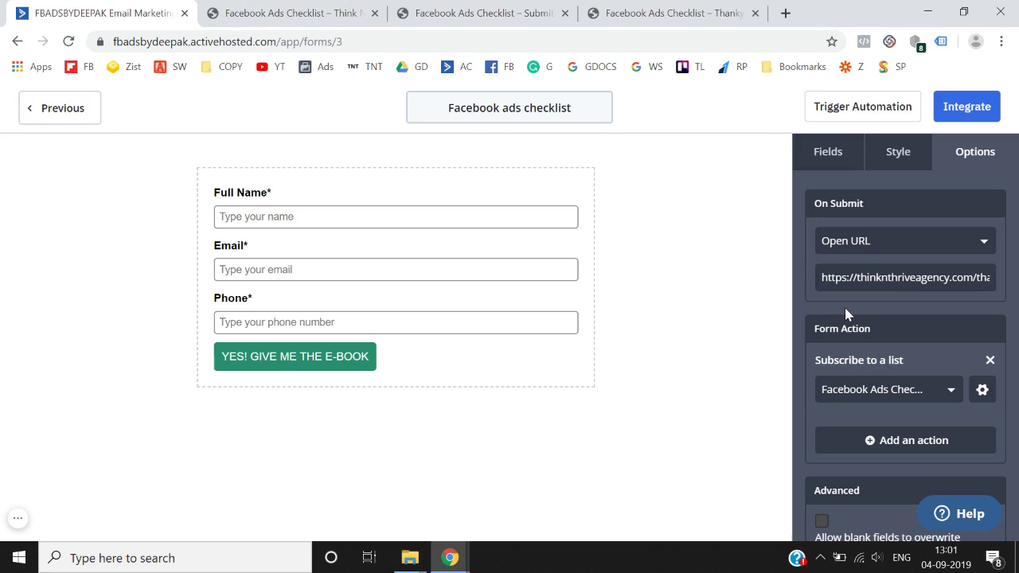
{"action": "scroll", "coordinate": [845, 308], "scroll_direction": "down", "scroll_amount": 1}
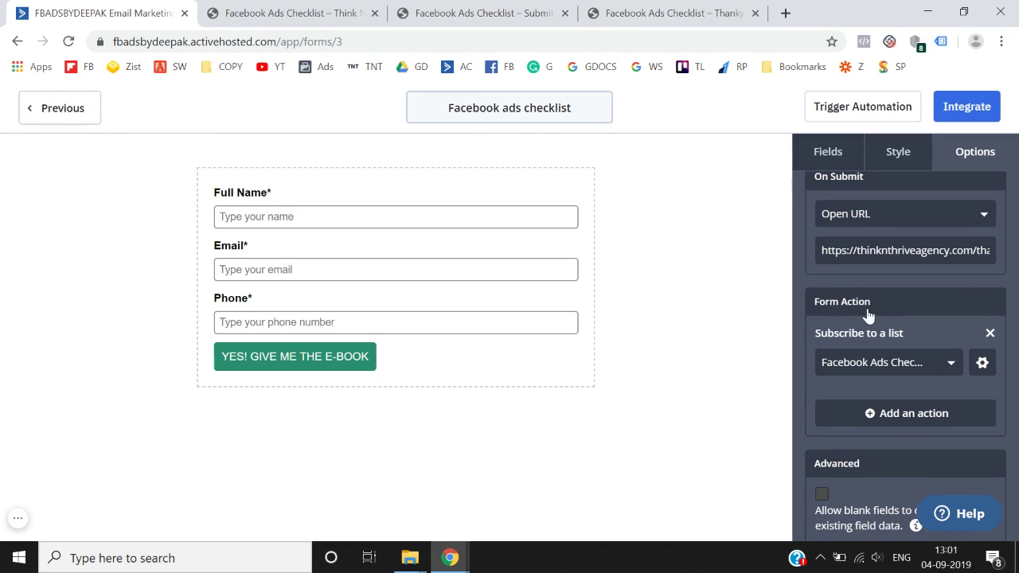
{"action": "scroll", "coordinate": [867, 311], "scroll_direction": "down", "scroll_amount": 1}
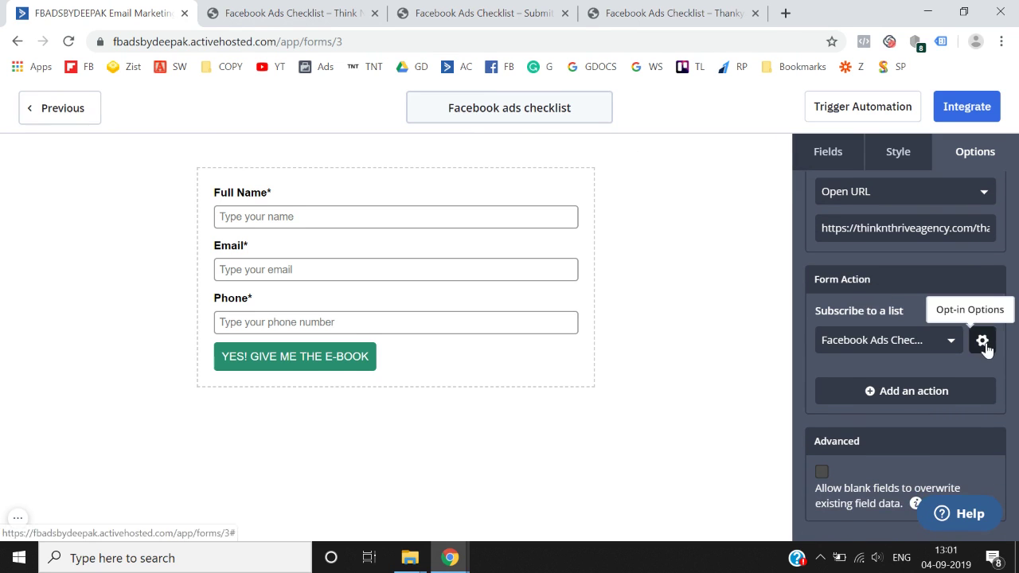
- Switch Opt-in Confirmation off for the Facebook Ads Checklist subscription and save
{"action": "left_click", "coordinate": [983, 342]}
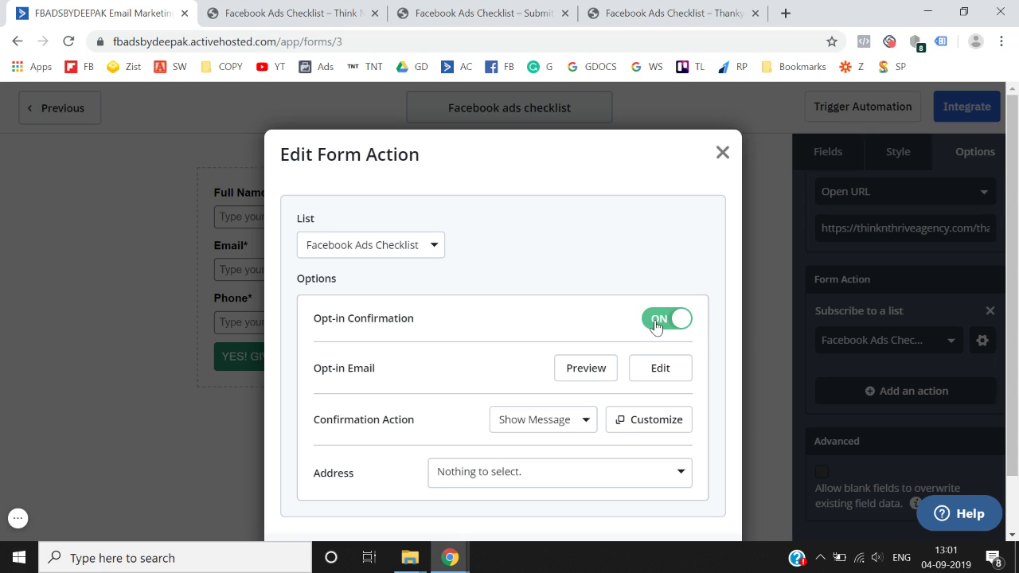
{"action": "left_click", "coordinate": [655, 320]}
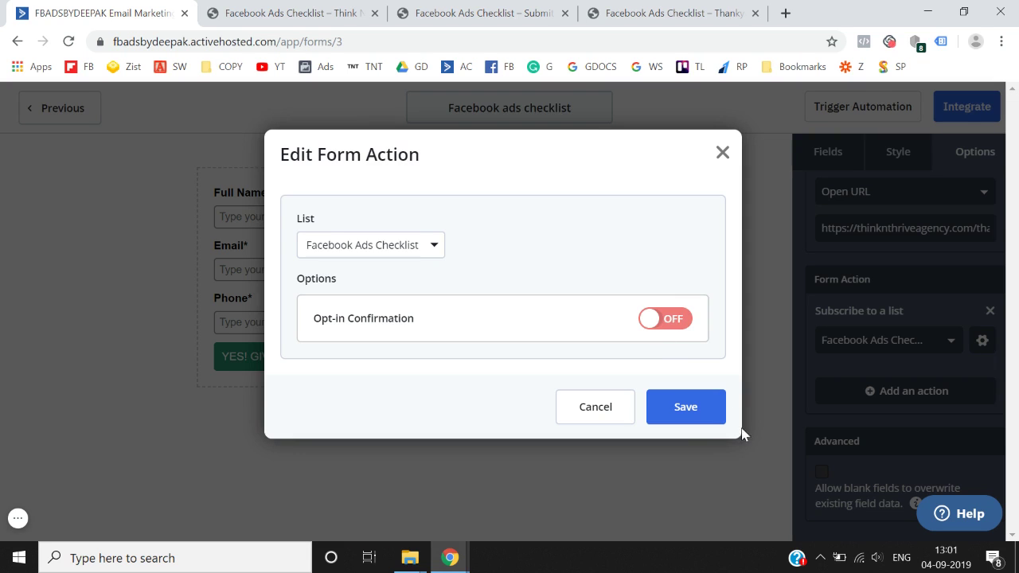
{"action": "left_click", "coordinate": [684, 410]}
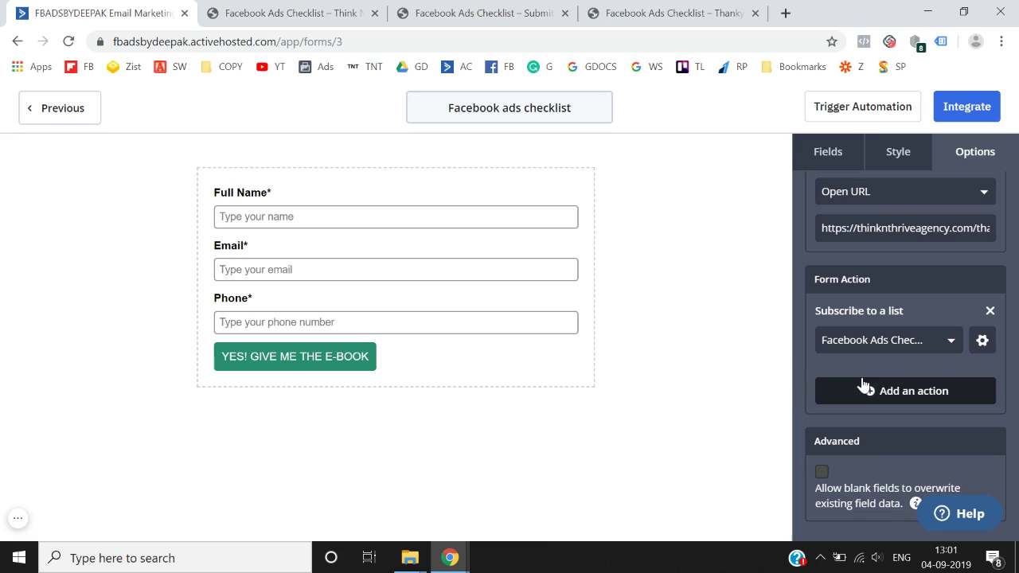
{"action": "scroll", "coordinate": [864, 385], "scroll_direction": "up", "scroll_amount": 2}
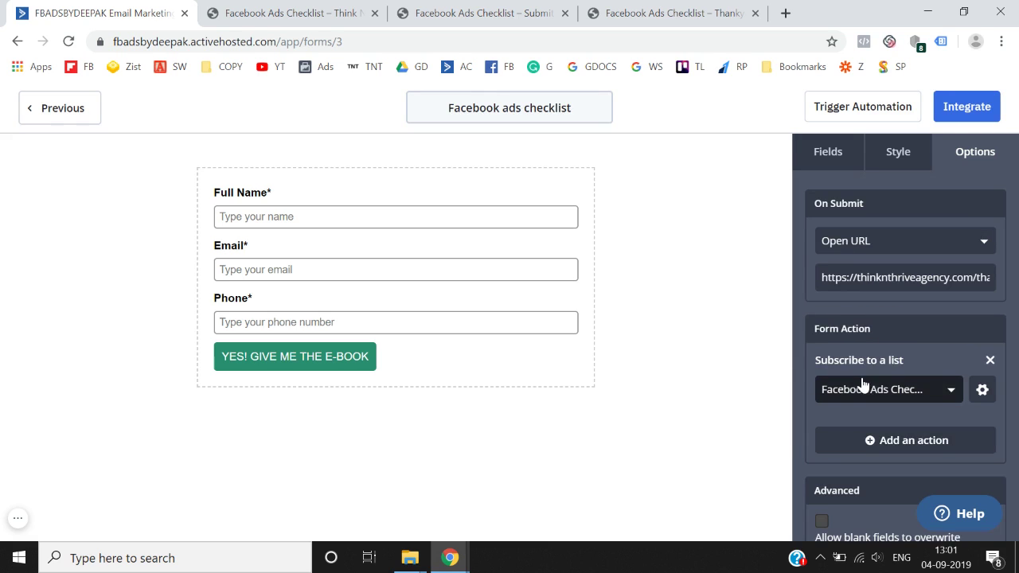
- Copy the Simple Embed code under Integrate, save and exit the builder, then view the submit-form page
{"action": "left_click", "coordinate": [973, 110]}
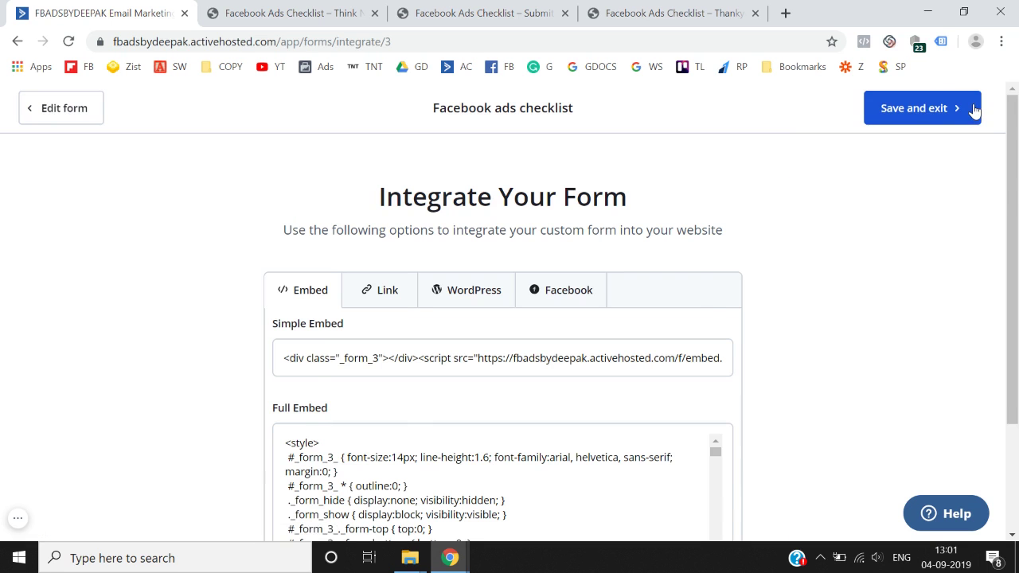
{"action": "scroll", "coordinate": [694, 312], "scroll_direction": "down", "scroll_amount": 2}
{"action": "scroll", "coordinate": [696, 311], "scroll_direction": "down", "scroll_amount": 1}
{"action": "scroll", "coordinate": [696, 311], "scroll_direction": "up", "scroll_amount": 1}
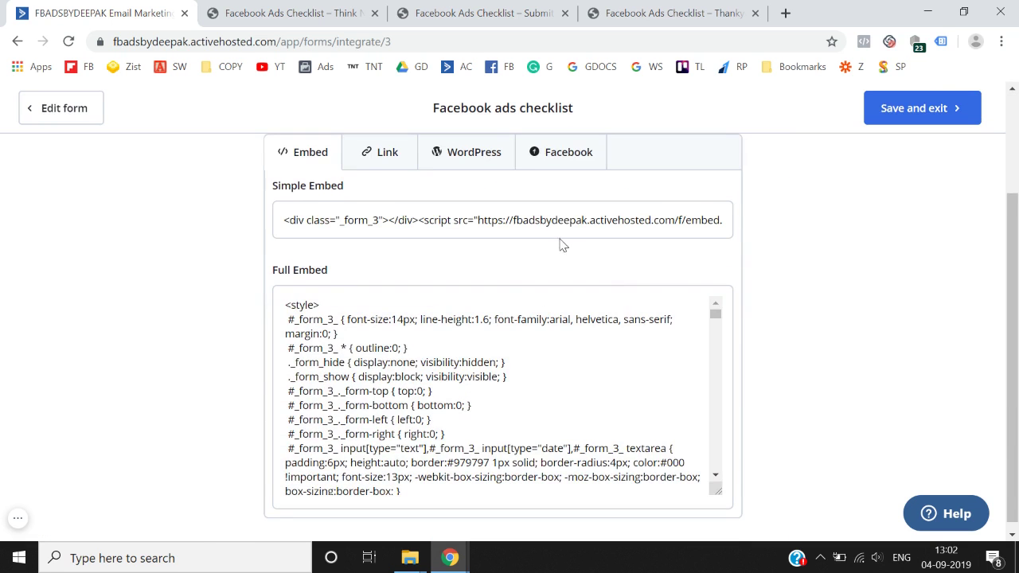
{"action": "left_click", "coordinate": [547, 222]}
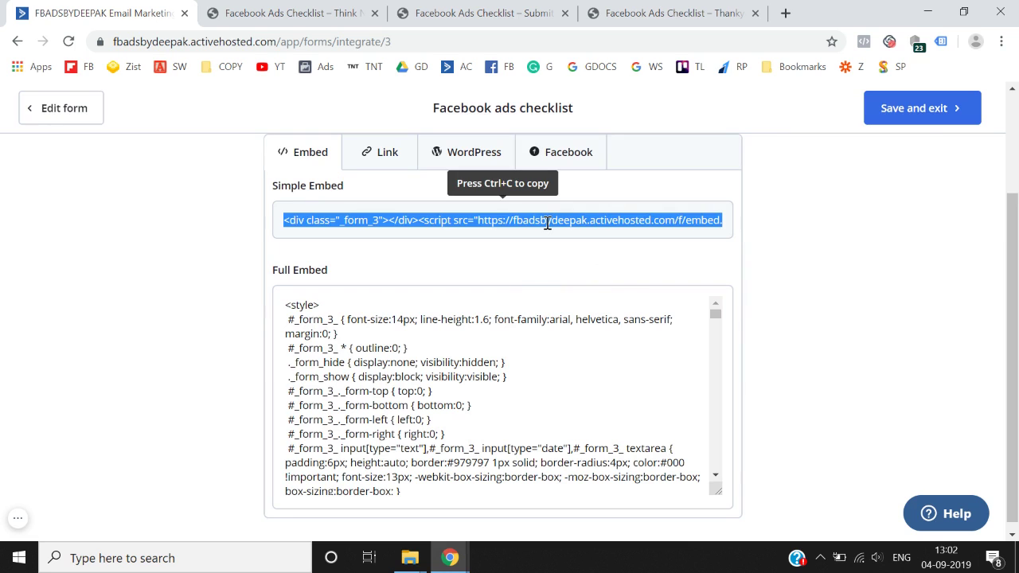
{"action": "left_click", "coordinate": [933, 116]}
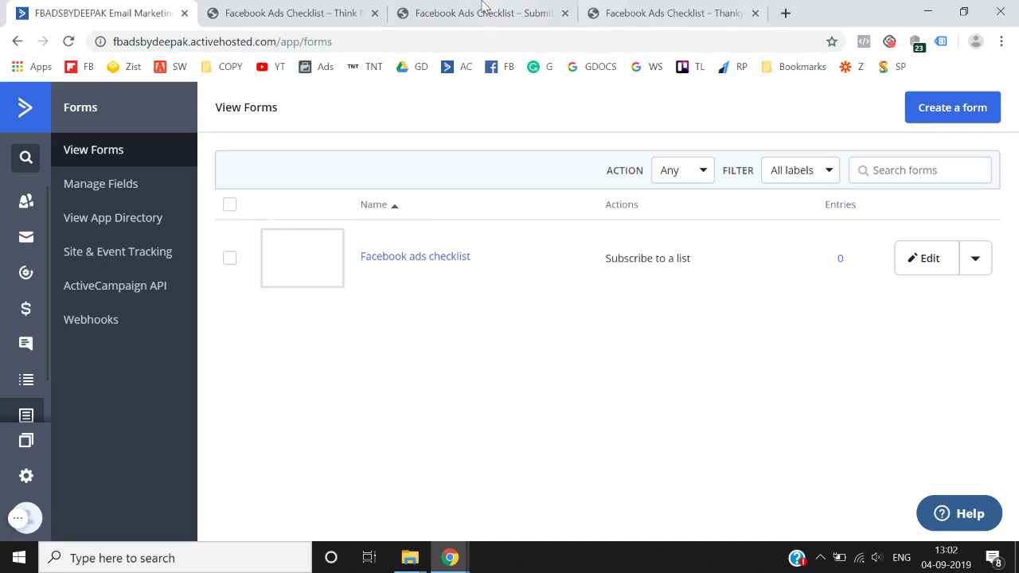
{"action": "left_click", "coordinate": [481, 9]}
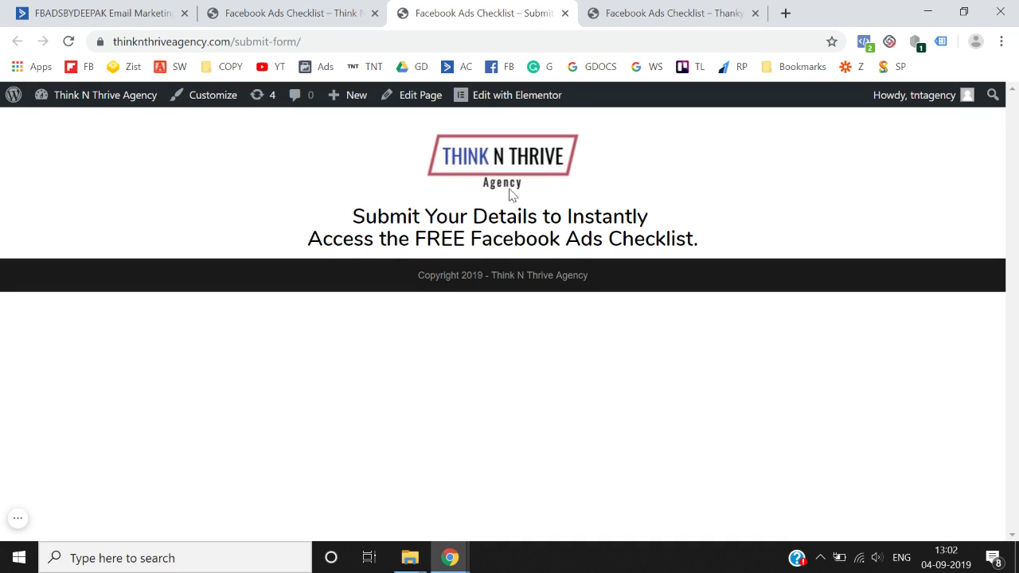
- Add an HTML widget to the submit-form page and paste in the ActiveCampaign form embed code
{"action": "left_click", "coordinate": [505, 95]}
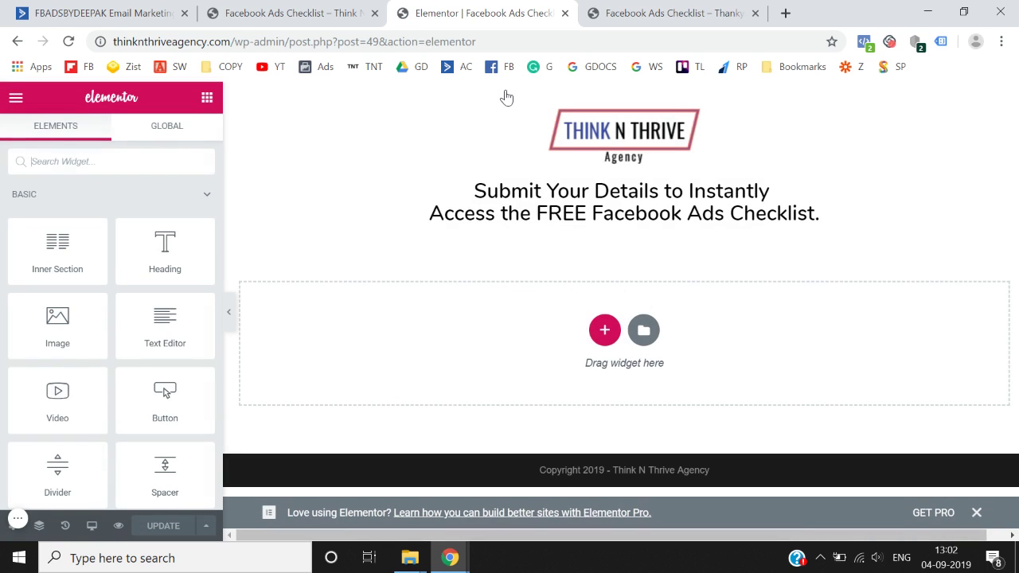
{"action": "left_click", "coordinate": [141, 166]}
{"action": "type", "text": "ht"}
{"action": "left_click_drag", "start_coordinate": [57, 208], "coordinate": [590, 216]}
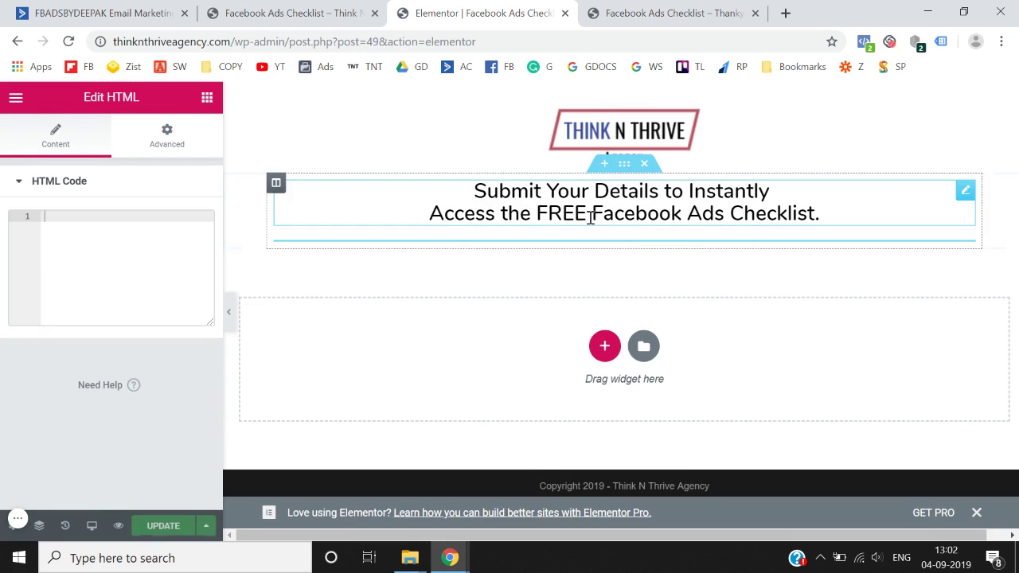
{"action": "type", "text": "<div class=\"_form_3\"></div><script src=\"https://fbadsbydeepak.activehosted.com/f/embed.php?id=3\" type=\"text/javascript\" charset=\"utf-8\"></script>"}
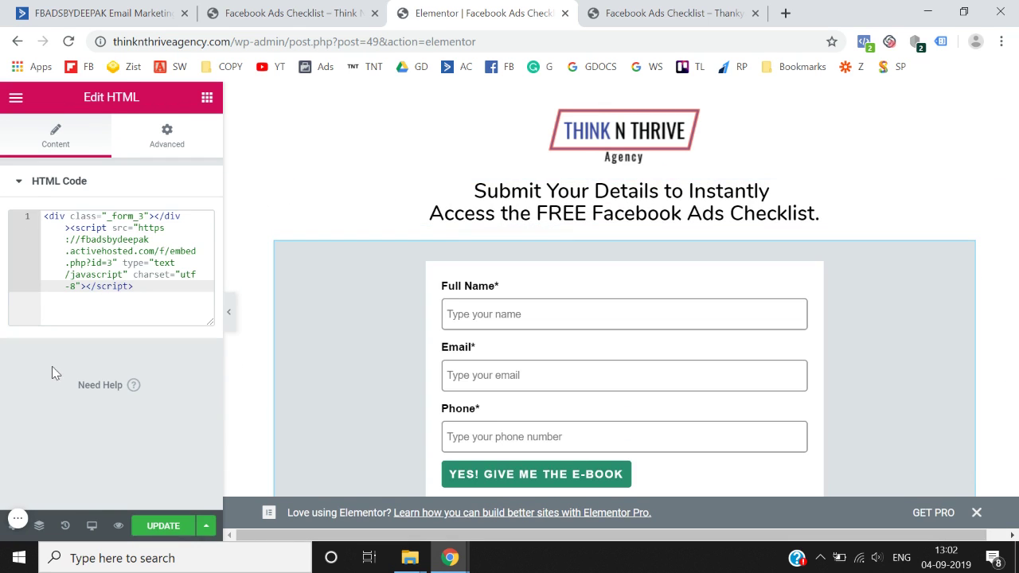
- Update the page and exit Elementor back to the WordPress page editor
{"action": "scroll", "coordinate": [296, 387], "scroll_direction": "down", "scroll_amount": 1}
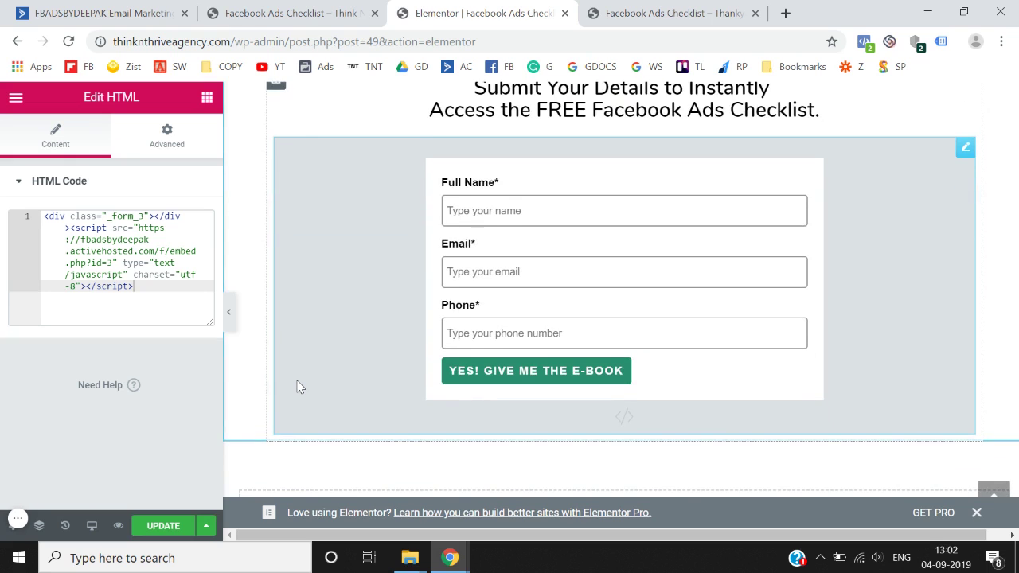
{"action": "left_click", "coordinate": [159, 526]}
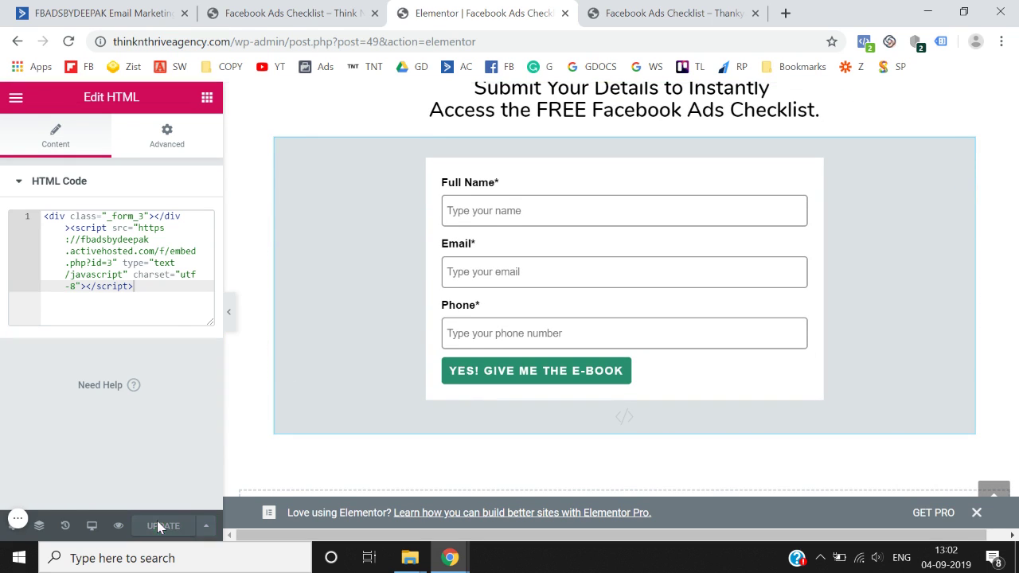
{"action": "left_click", "coordinate": [16, 96]}
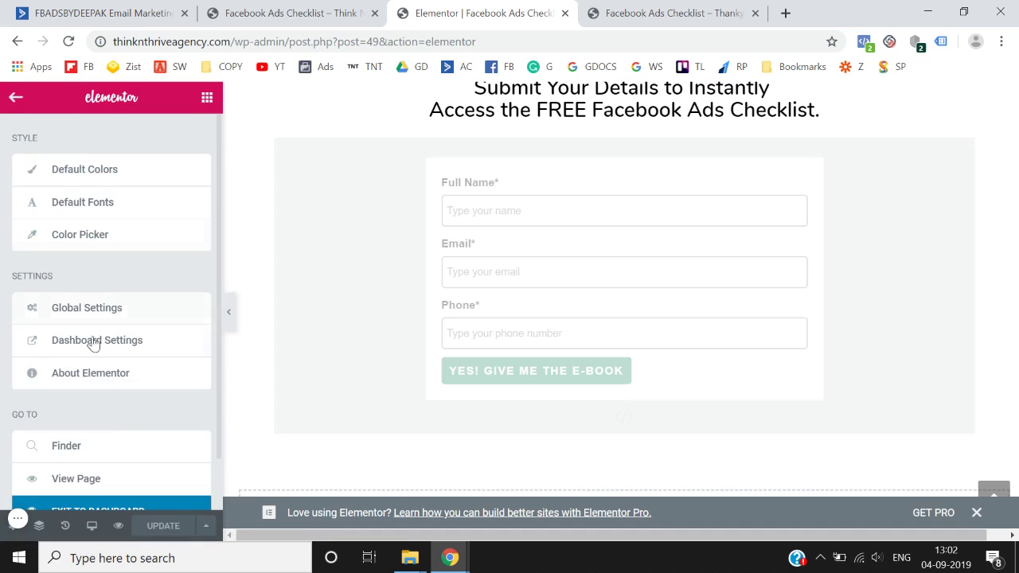
{"action": "scroll", "coordinate": [105, 430], "scroll_direction": "down", "scroll_amount": 1}
{"action": "left_click", "coordinate": [102, 460]}
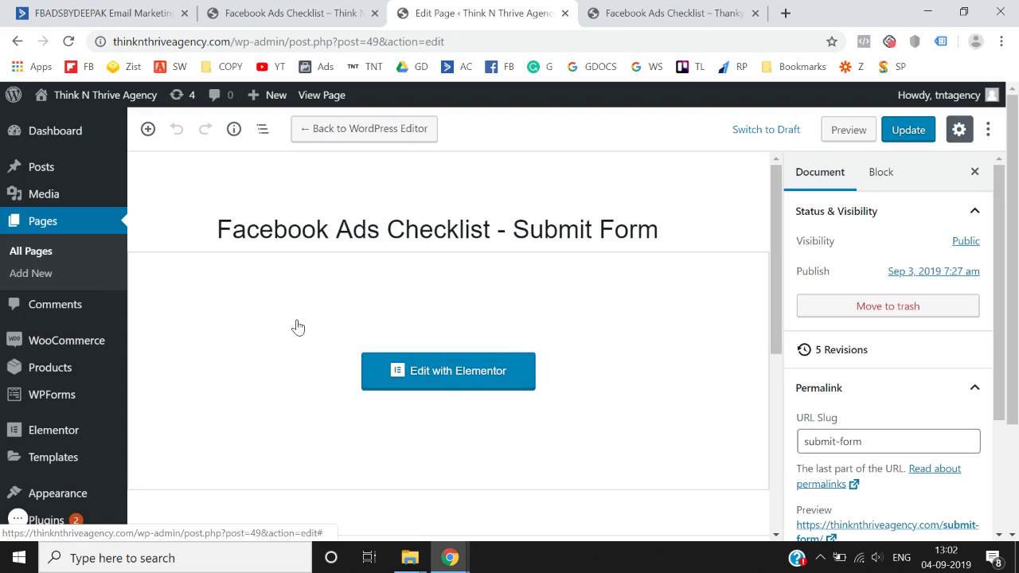
- Open the submit-form page's preview link in a new tab and switch to it
{"action": "scroll", "coordinate": [702, 358], "scroll_direction": "down", "scroll_amount": 1}
{"action": "scroll", "coordinate": [882, 465], "scroll_direction": "down", "scroll_amount": 2}
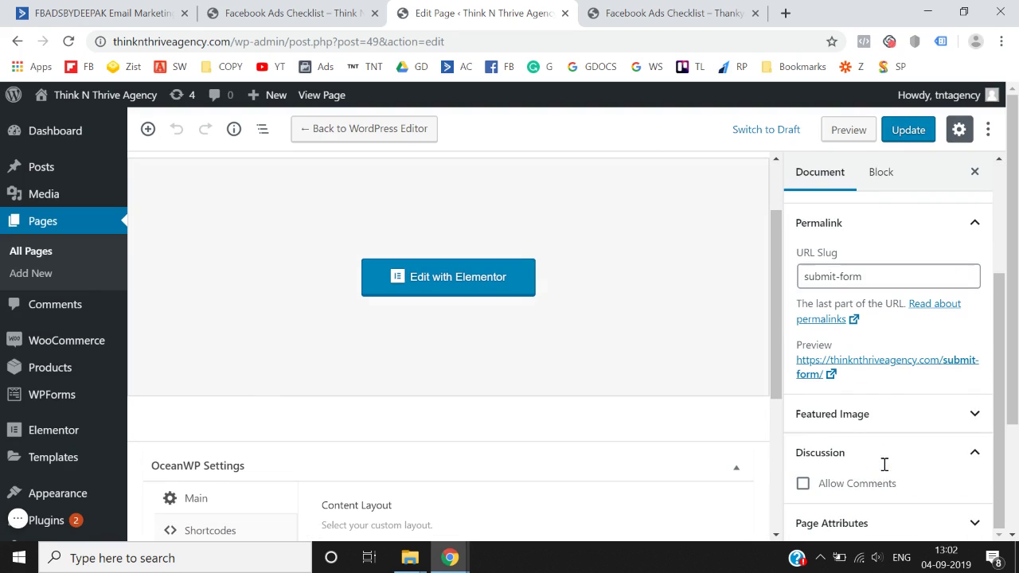
{"action": "right_click", "coordinate": [812, 374]}
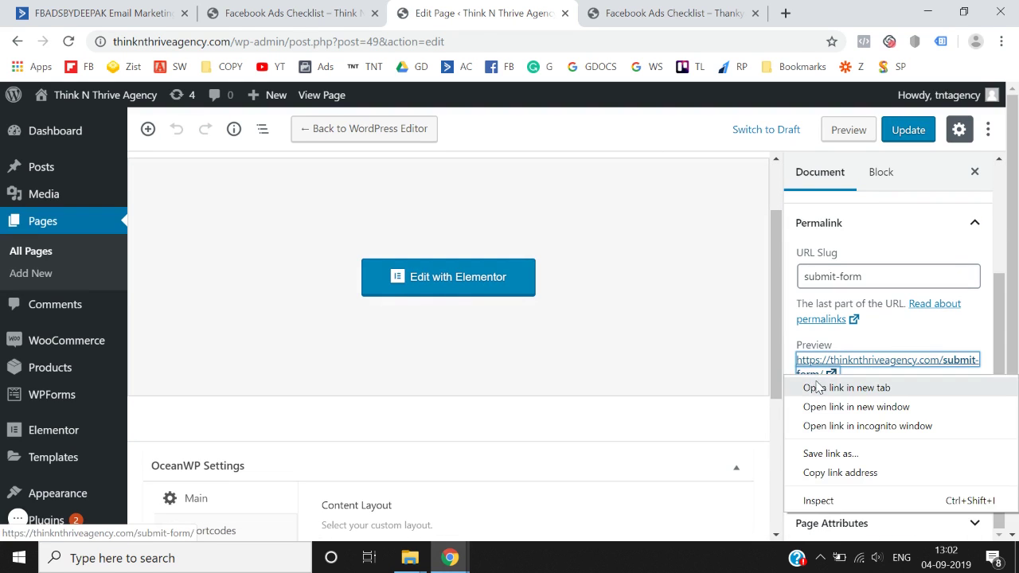
{"action": "left_click", "coordinate": [820, 388]}
{"action": "left_click", "coordinate": [605, 7]}
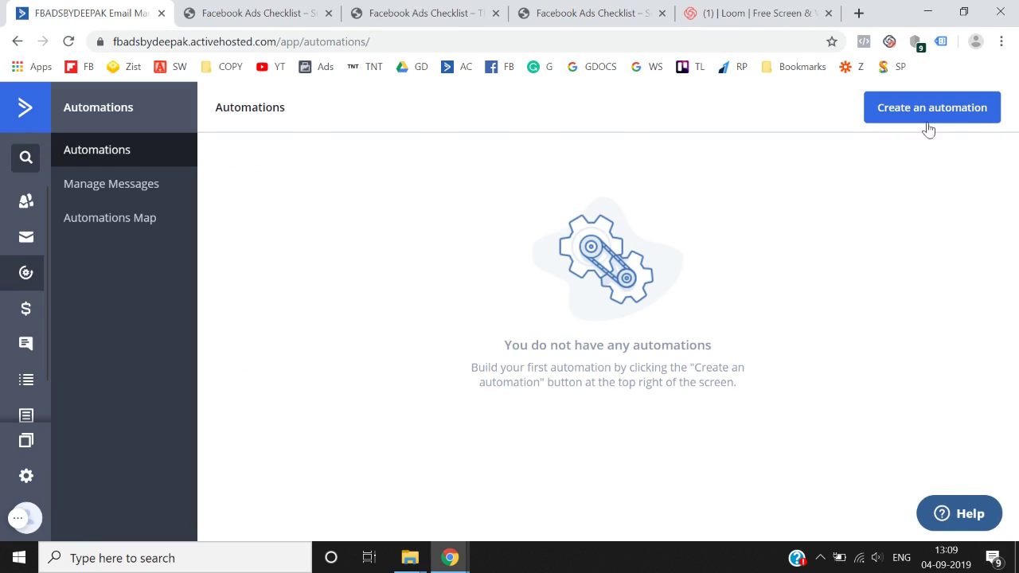
- Create a new automation using the Start from Scratch option
{"action": "left_click", "coordinate": [964, 112]}
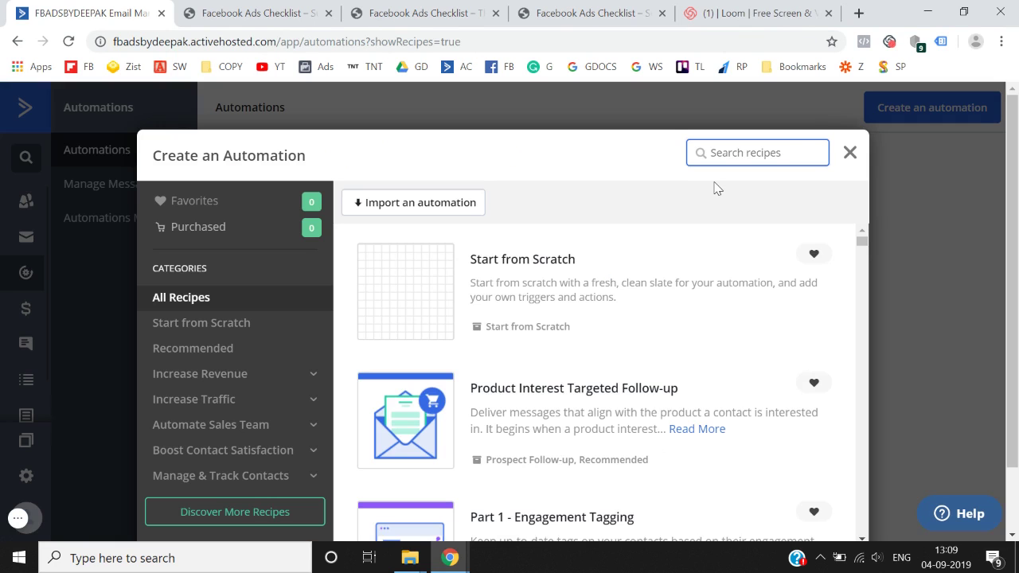
{"action": "scroll", "coordinate": [446, 264], "scroll_direction": "down", "scroll_amount": 1}
{"action": "left_click", "coordinate": [413, 268]}
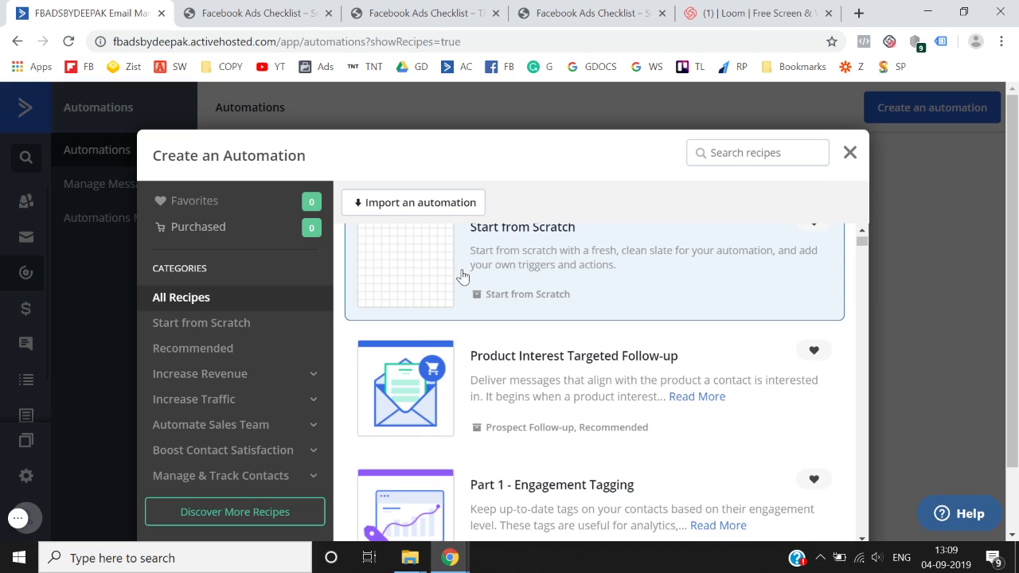
{"action": "scroll", "coordinate": [282, 358], "scroll_direction": "down", "scroll_amount": 1}
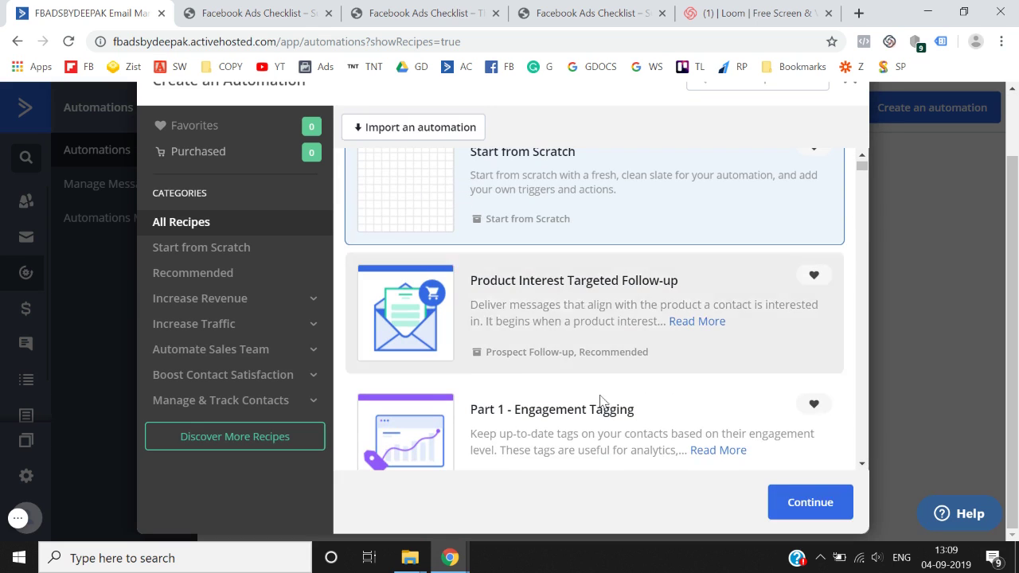
{"action": "left_click", "coordinate": [840, 517]}
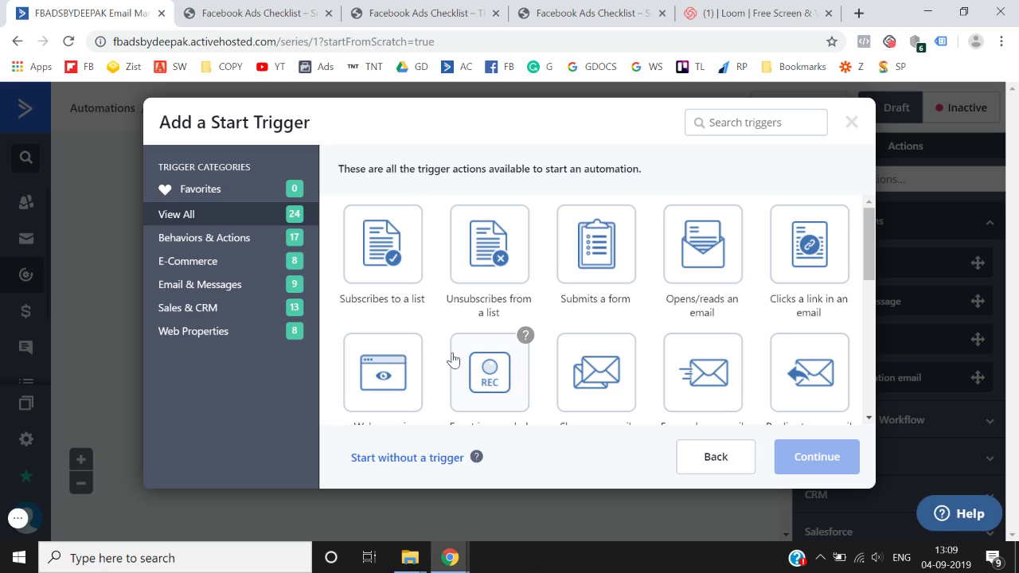
- Add a 'Subscribes to a list' start trigger for the Facebook Ads Checklist list
{"action": "left_click", "coordinate": [387, 282]}
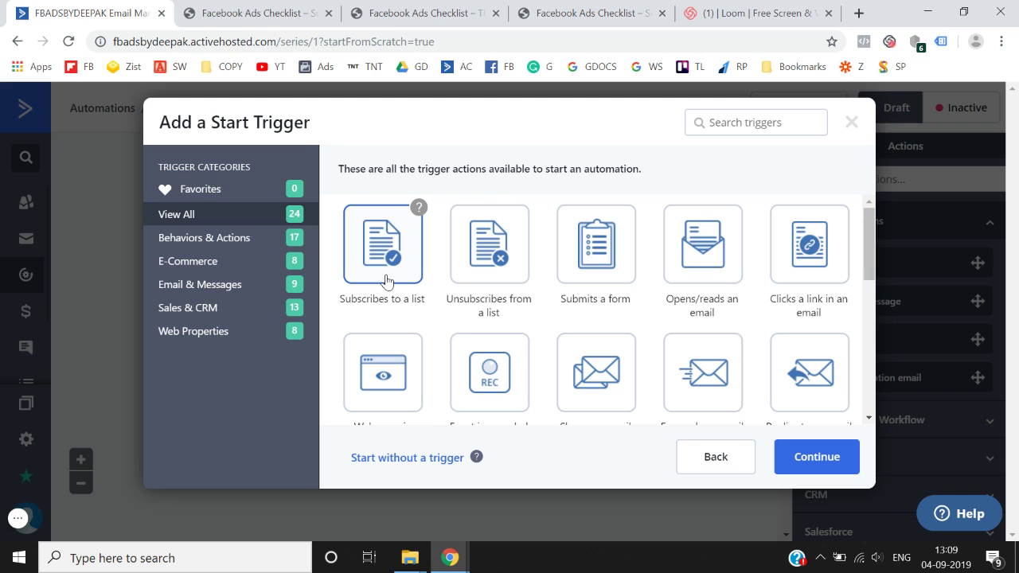
{"action": "left_click", "coordinate": [806, 462]}
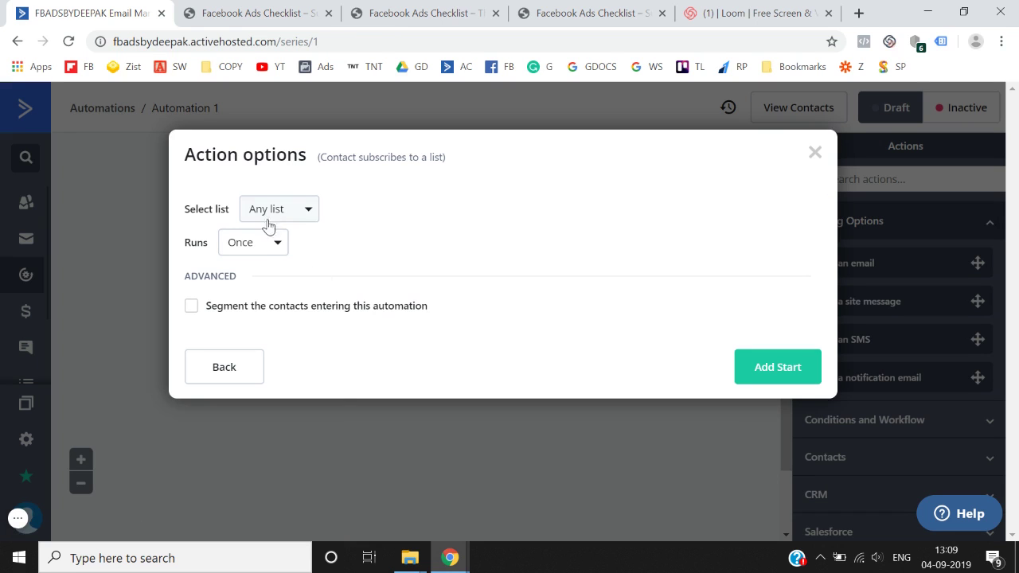
{"action": "left_click", "coordinate": [265, 243]}
{"action": "left_click", "coordinate": [288, 217]}
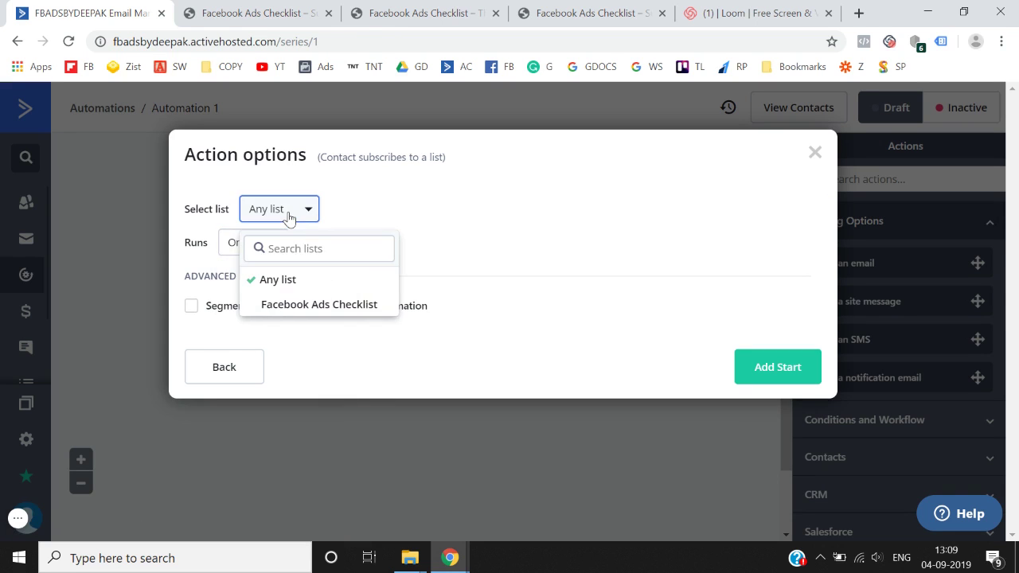
{"action": "left_click", "coordinate": [315, 306]}
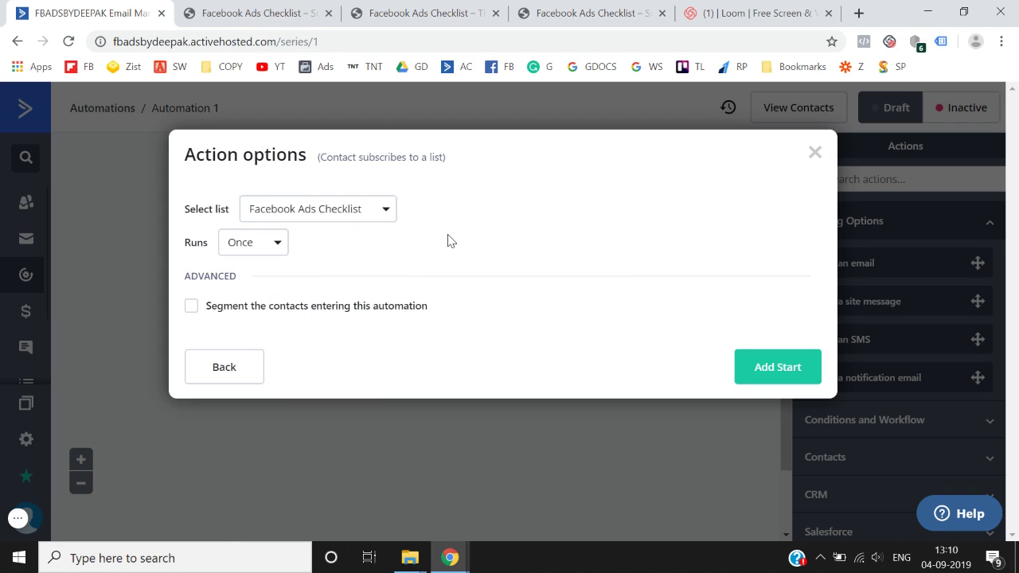
{"action": "left_click", "coordinate": [258, 13]}
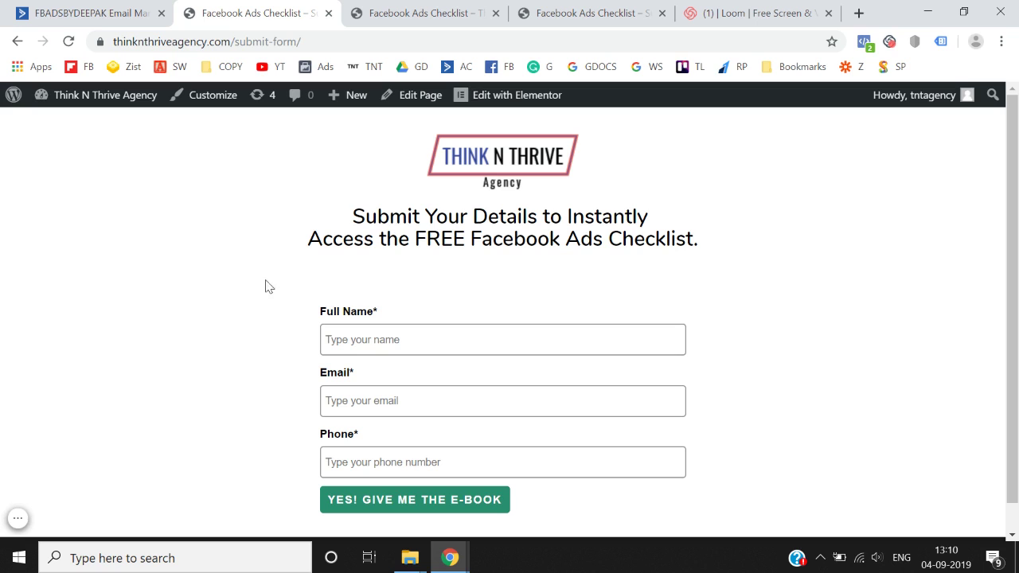
{"action": "left_click", "coordinate": [140, 10]}
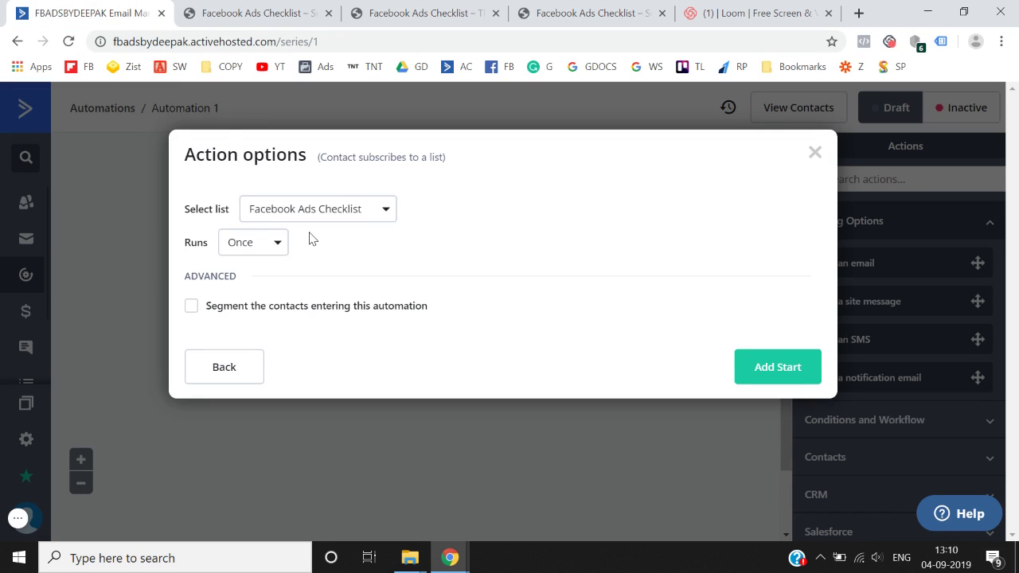
{"action": "left_click", "coordinate": [755, 367]}
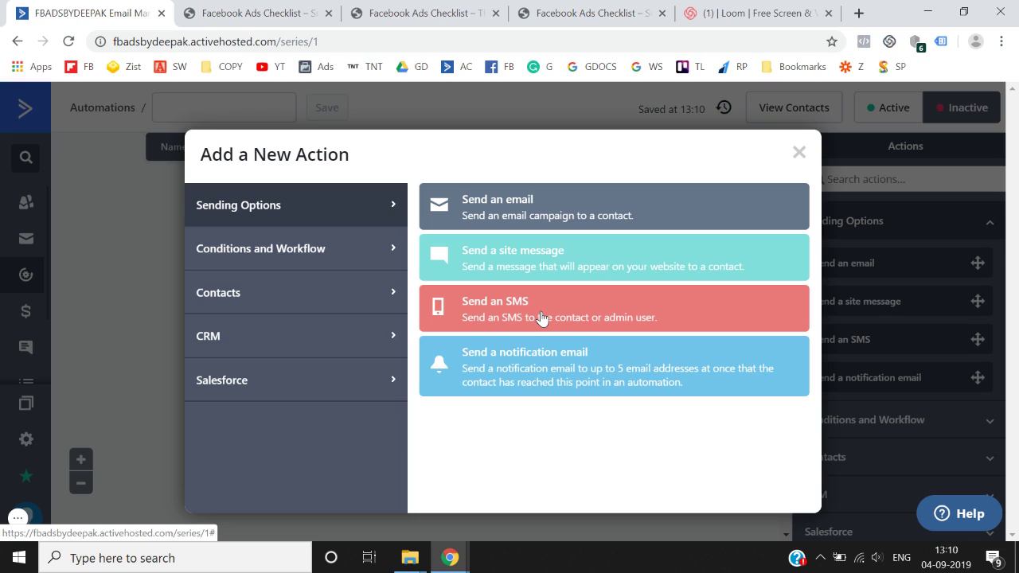
- Add a Send an email action and create a new email named 'Your FREE E-Book'
{"action": "left_click", "coordinate": [499, 203]}
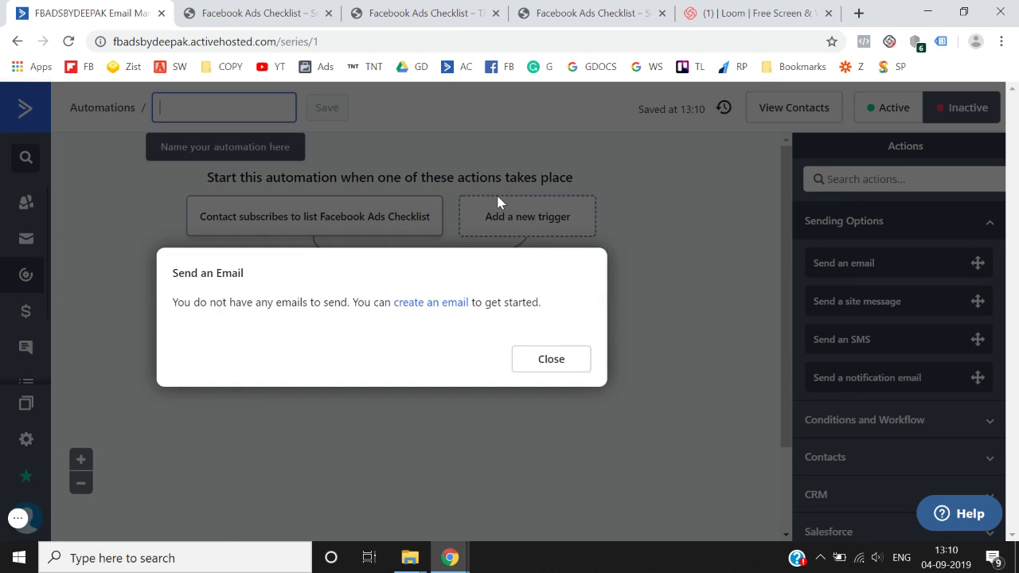
{"action": "left_click", "coordinate": [429, 303]}
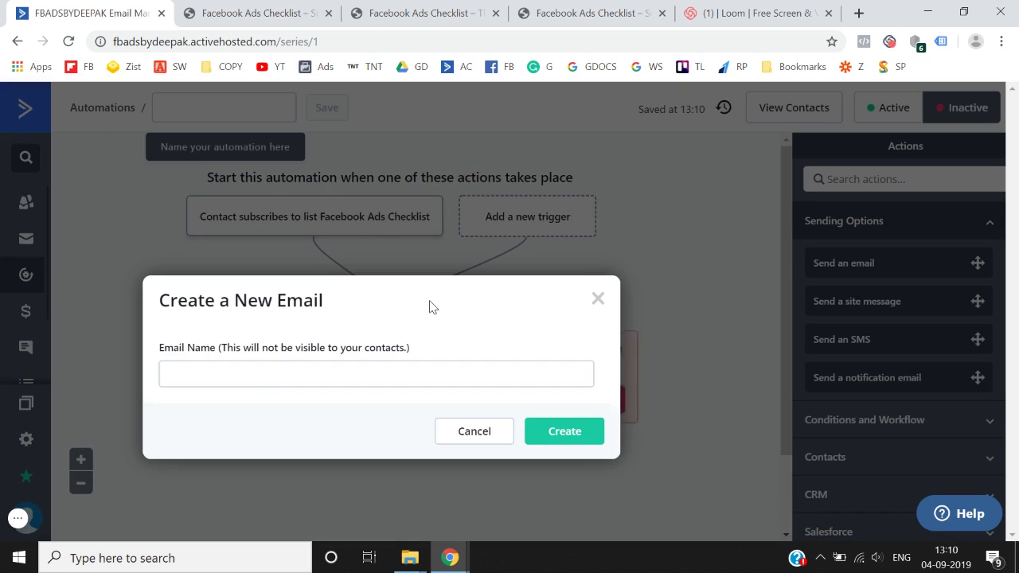
{"action": "left_click", "coordinate": [355, 372]}
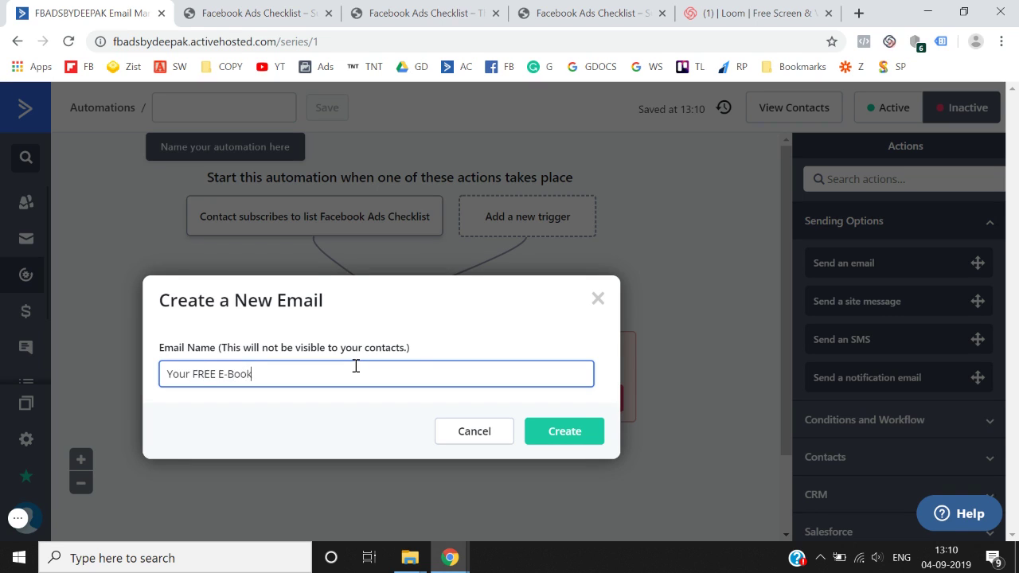
{"action": "left_click", "coordinate": [575, 431]}
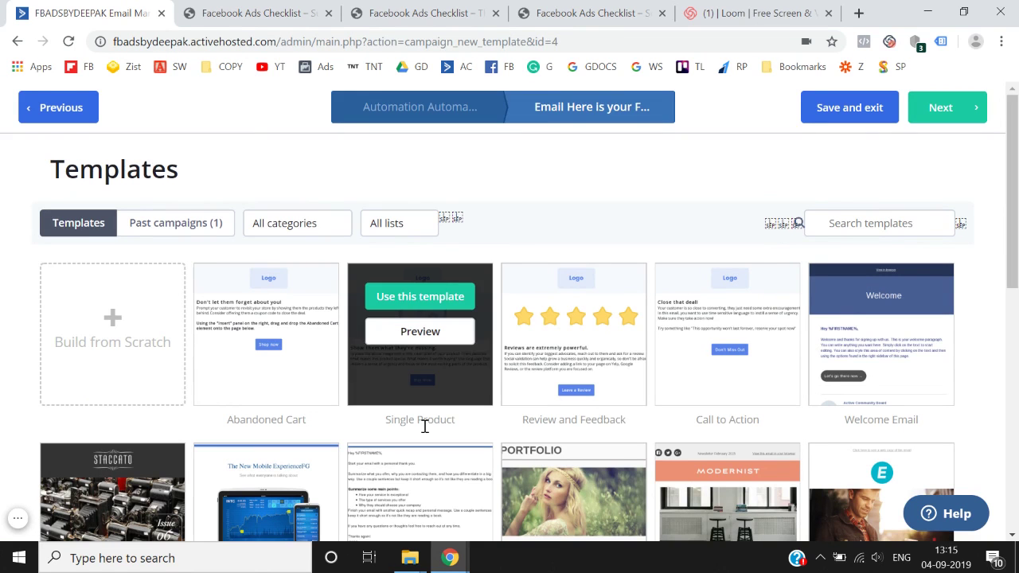
- Use the Call to Action template with the subject 'Here is your FREE E-book'
{"action": "left_click", "coordinate": [715, 298]}
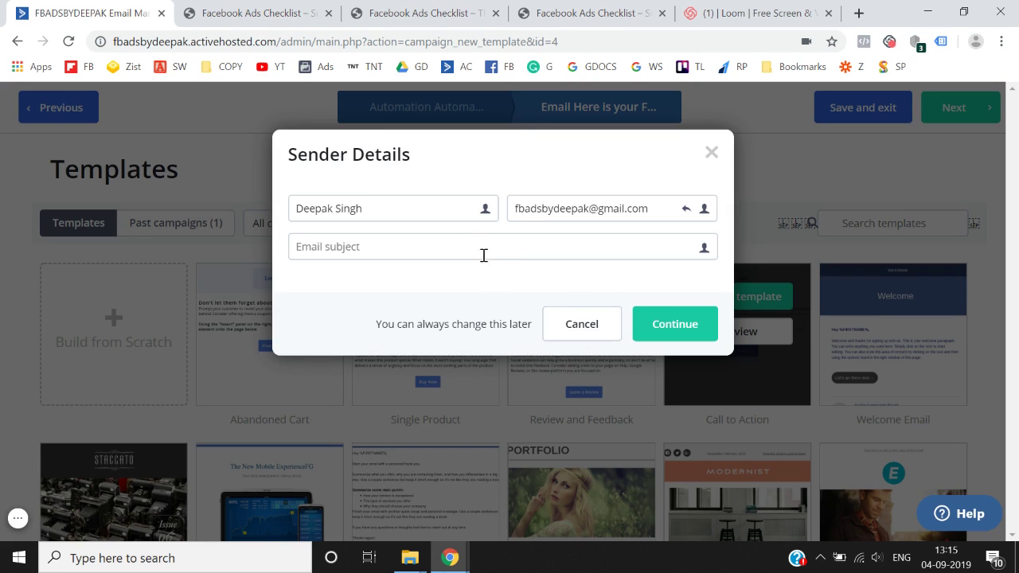
{"action": "left_click", "coordinate": [469, 243]}
{"action": "type", "text": "He"}
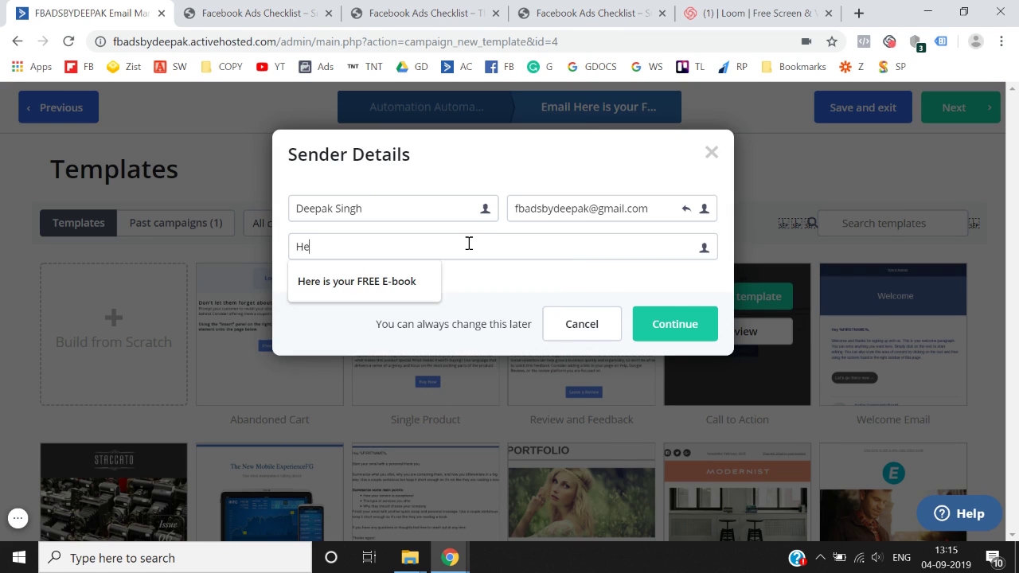
{"action": "type", "text": "re i"}
{"action": "key", "text": "Down"}
{"action": "key", "text": "Return"}
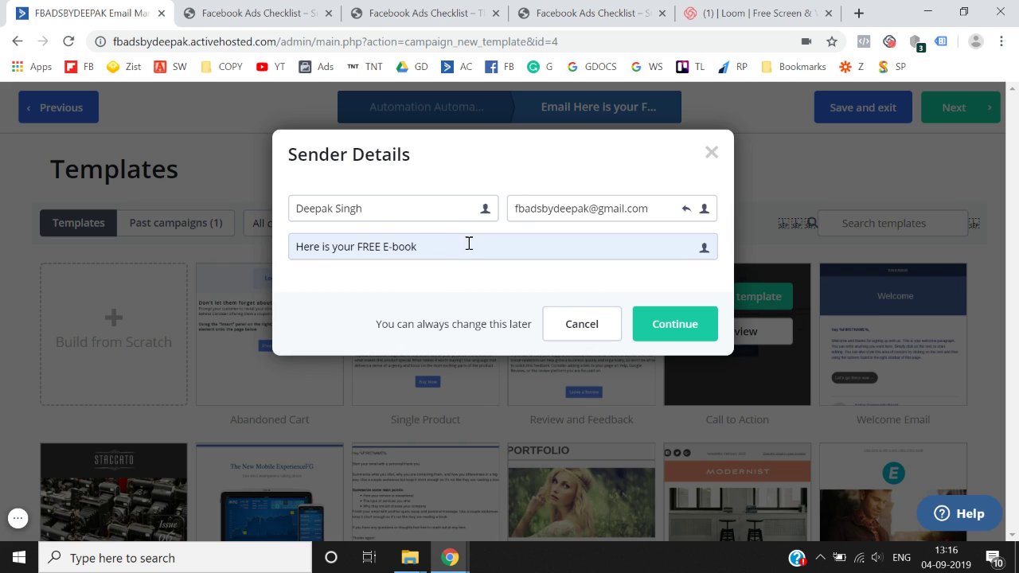
{"action": "left_click", "coordinate": [673, 325]}
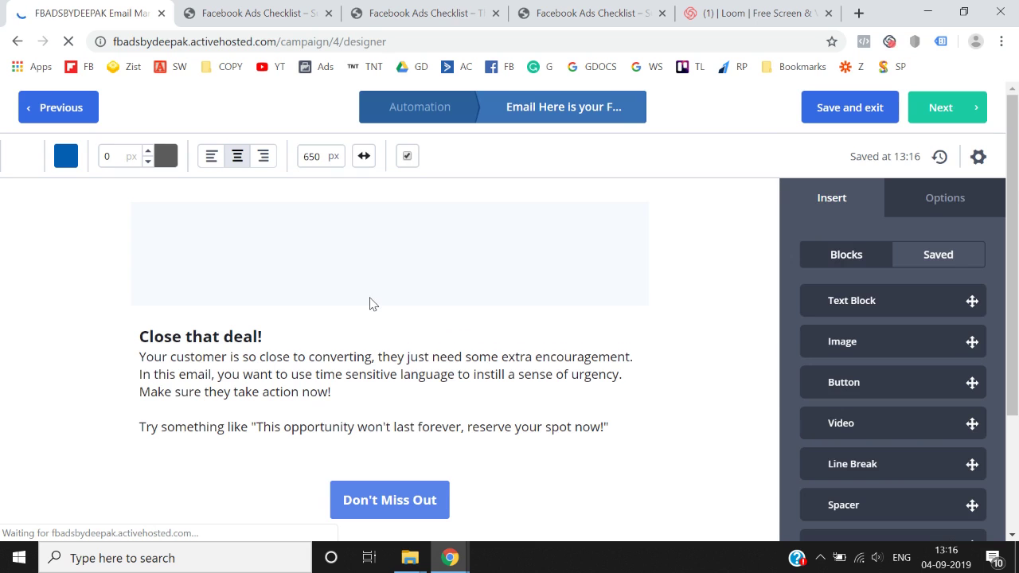
- Delete the logo block and the Don't Miss Out button block from the template
{"action": "left_click", "coordinate": [421, 242]}
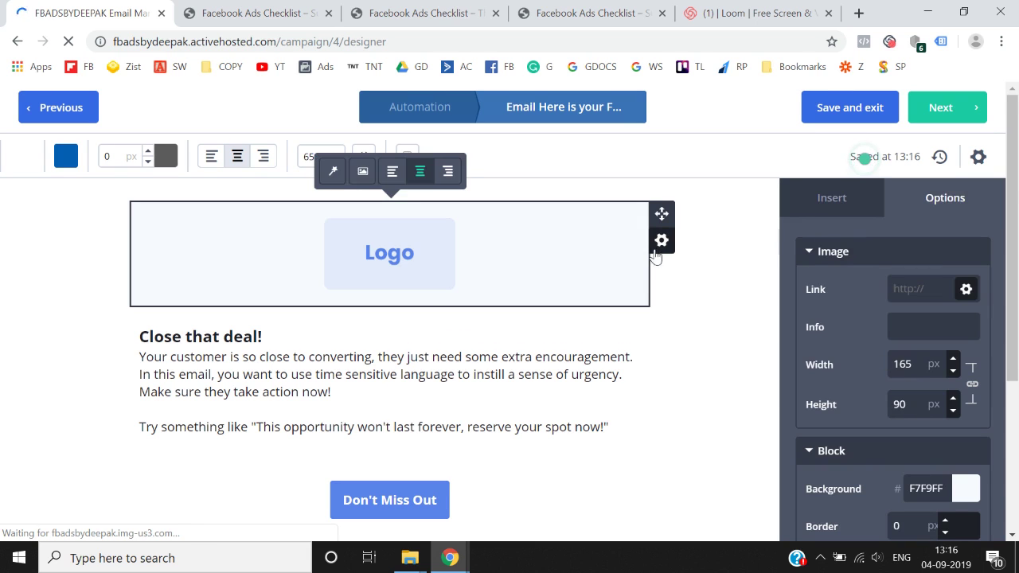
{"action": "left_click", "coordinate": [660, 242]}
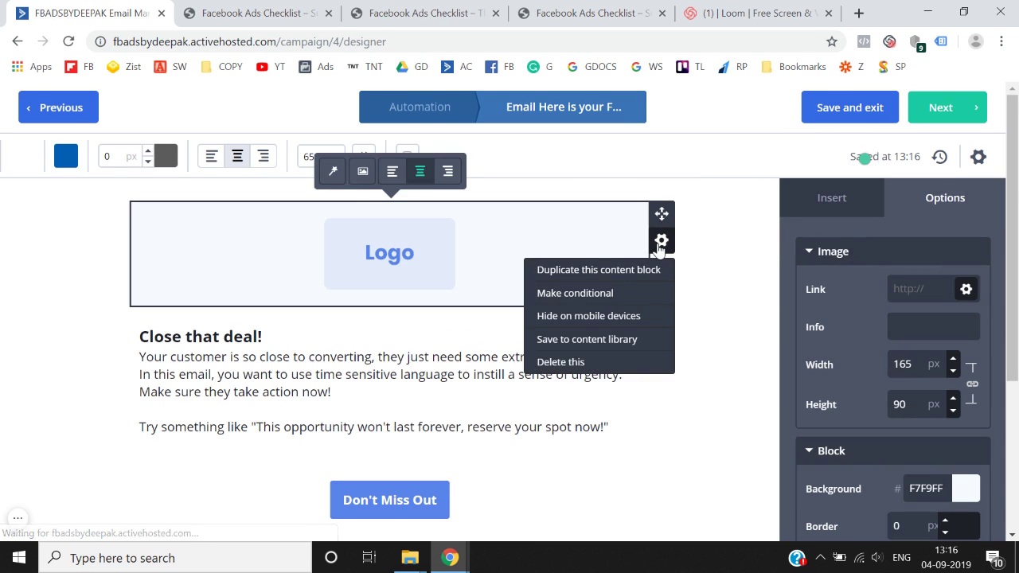
{"action": "left_click", "coordinate": [575, 363]}
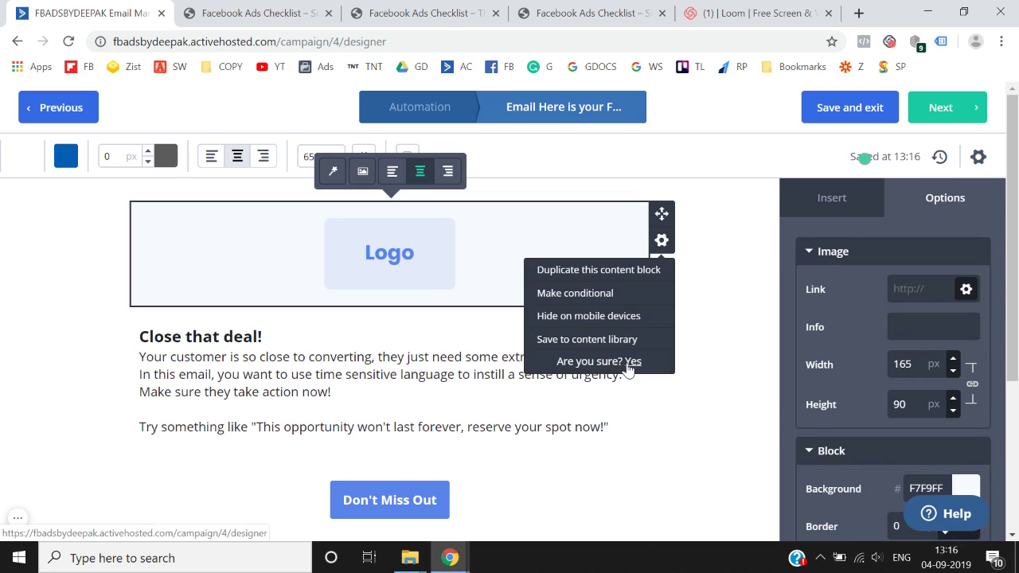
{"action": "left_click", "coordinate": [629, 362]}
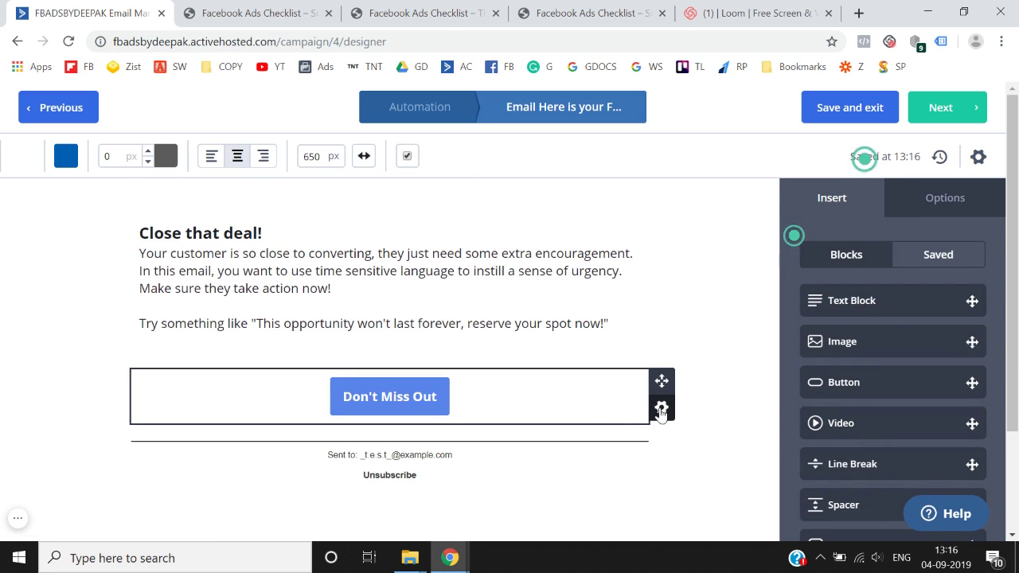
{"action": "left_click", "coordinate": [661, 410]}
{"action": "left_click", "coordinate": [568, 375]}
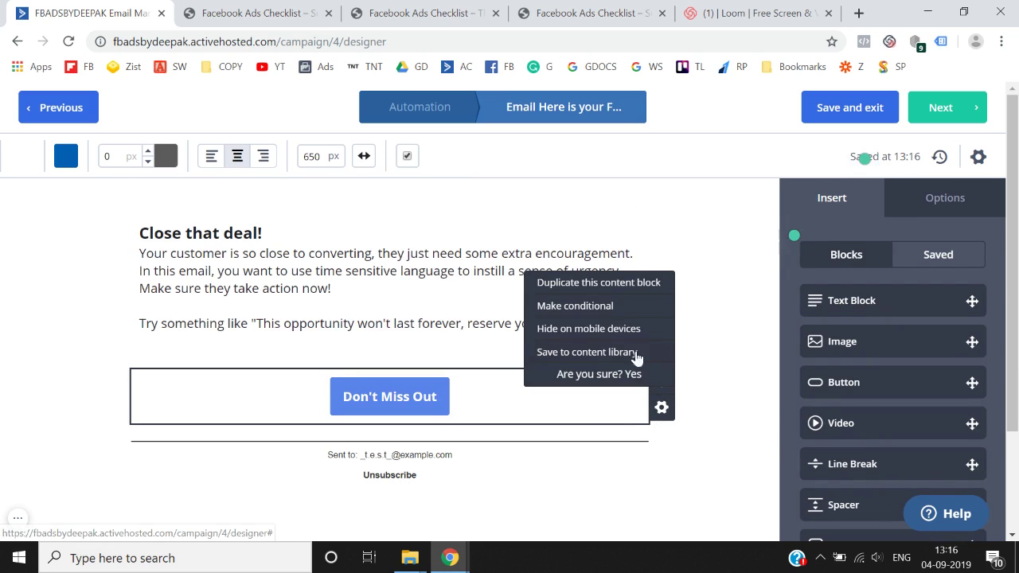
{"action": "left_click", "coordinate": [634, 374]}
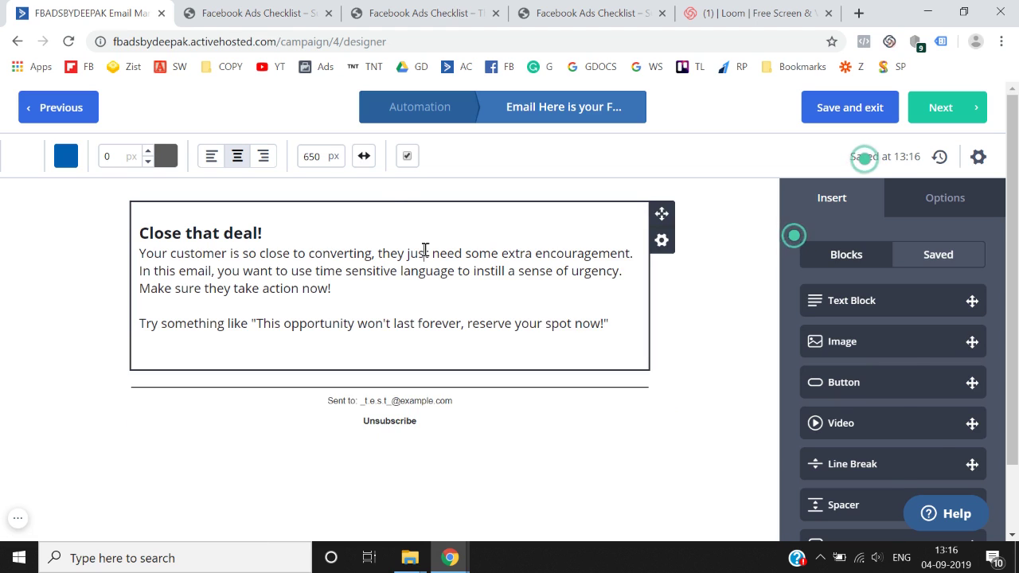
- Replace the template text with 'Hey', then start a search for 'active campaign' in a new tab
{"action": "left_click", "coordinate": [425, 250]}
{"action": "key", "text": "ctrl+a"}
{"action": "key", "text": "Delete"}
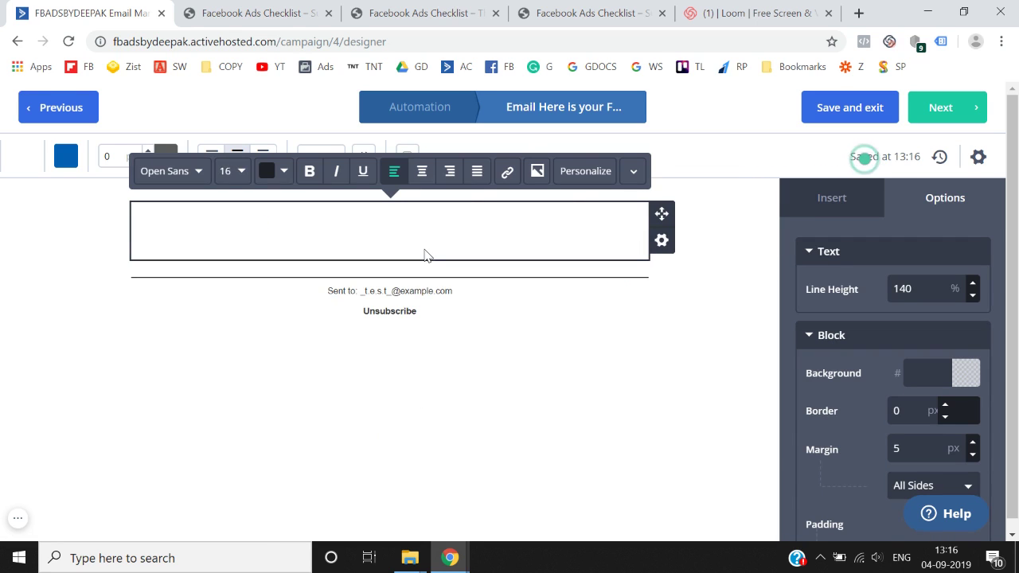
{"action": "left_click", "coordinate": [594, 11]}
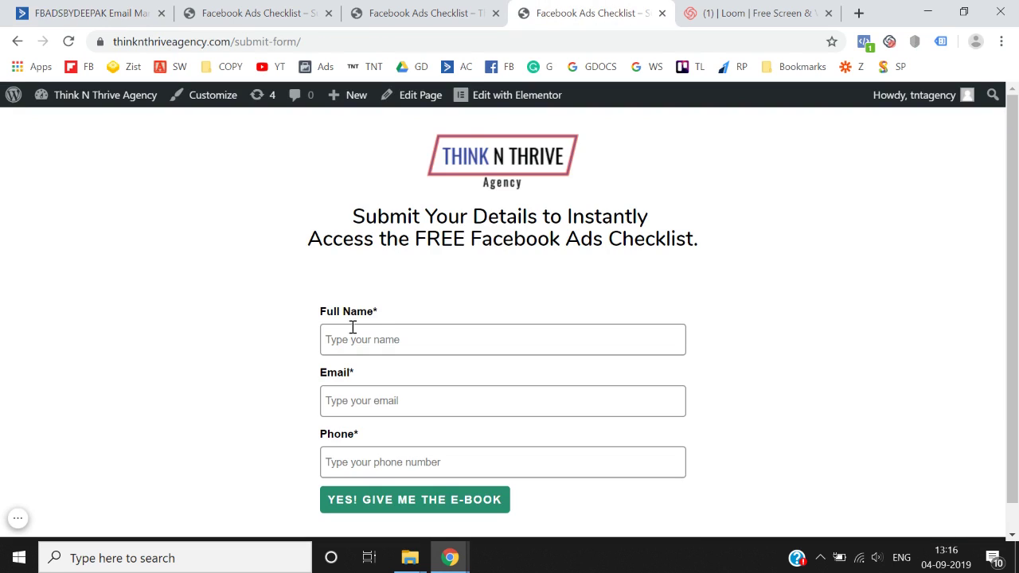
{"action": "left_click", "coordinate": [130, 11]}
{"action": "type", "text": "Hey"}
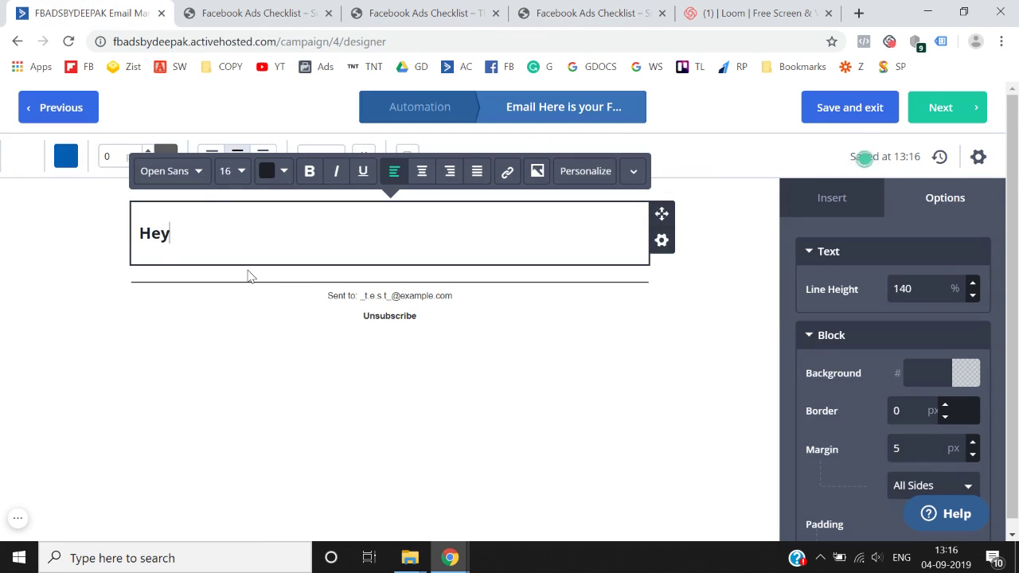
{"action": "left_click", "coordinate": [859, 13]}
{"action": "type", "text": "active campaign"}
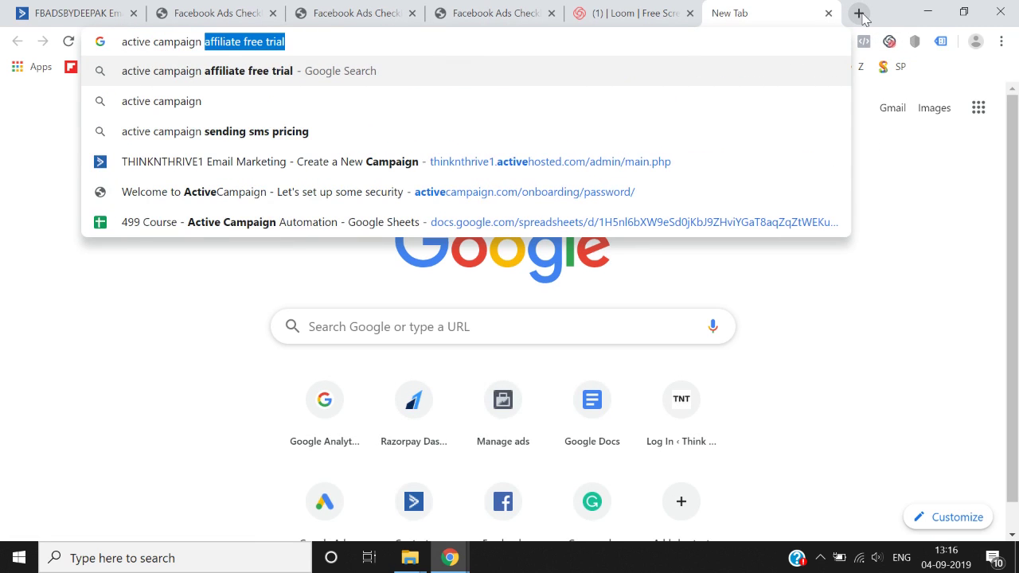
- Search Google for 'activecampaign shortcodes'
{"action": "key", "text": "BackSpace"}
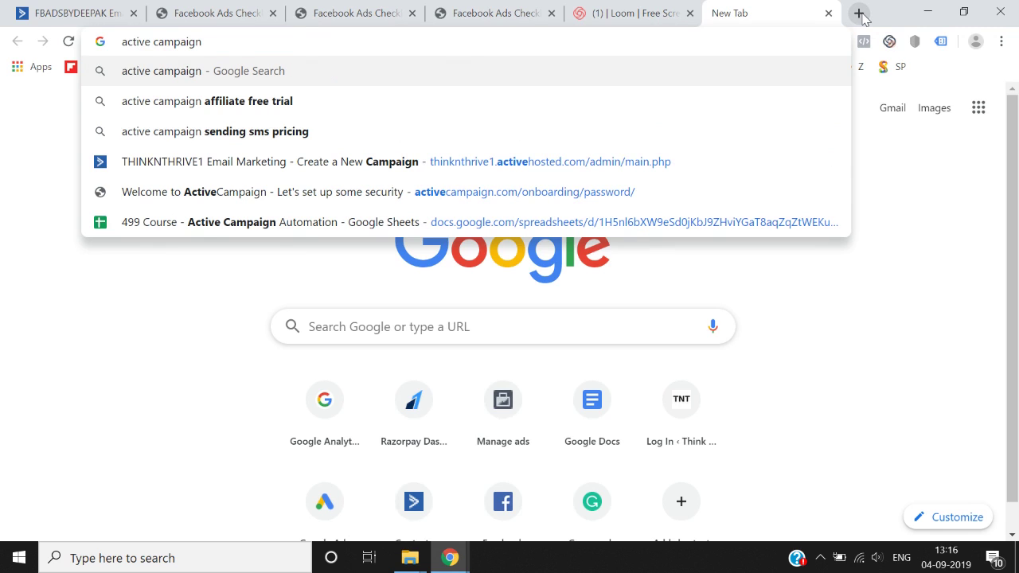
{"action": "type", "text": "short"}
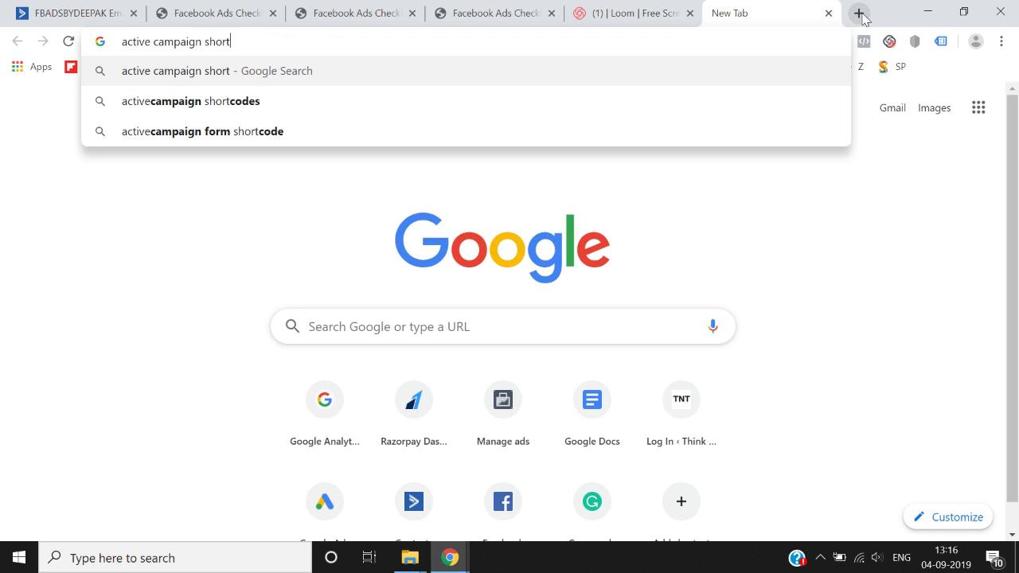
{"action": "key", "text": "Down"}
{"action": "key", "text": "Return"}
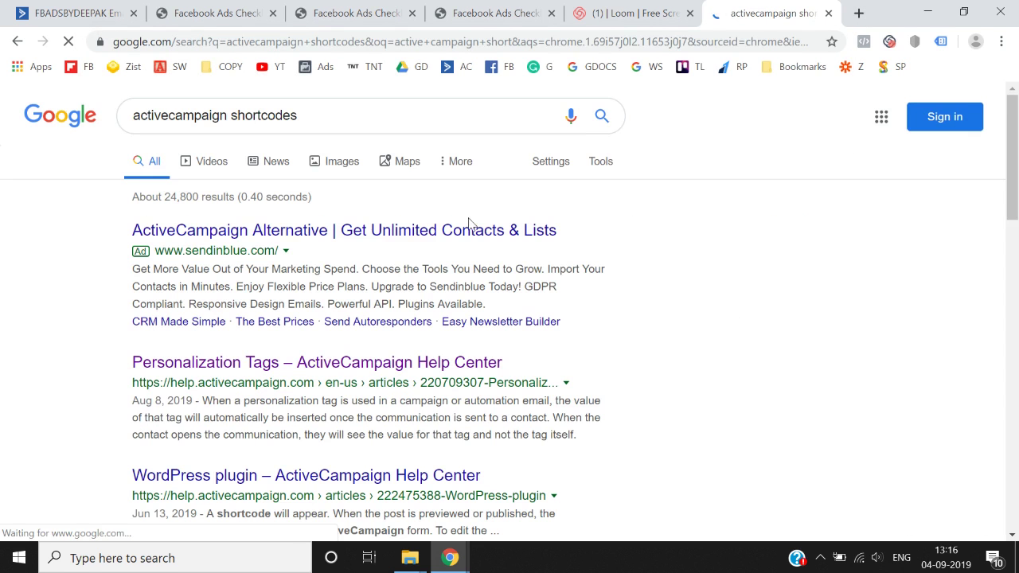
{"action": "scroll", "coordinate": [478, 223], "scroll_direction": "down", "scroll_amount": 2}
{"action": "scroll", "coordinate": [433, 227], "scroll_direction": "up", "scroll_amount": 2}
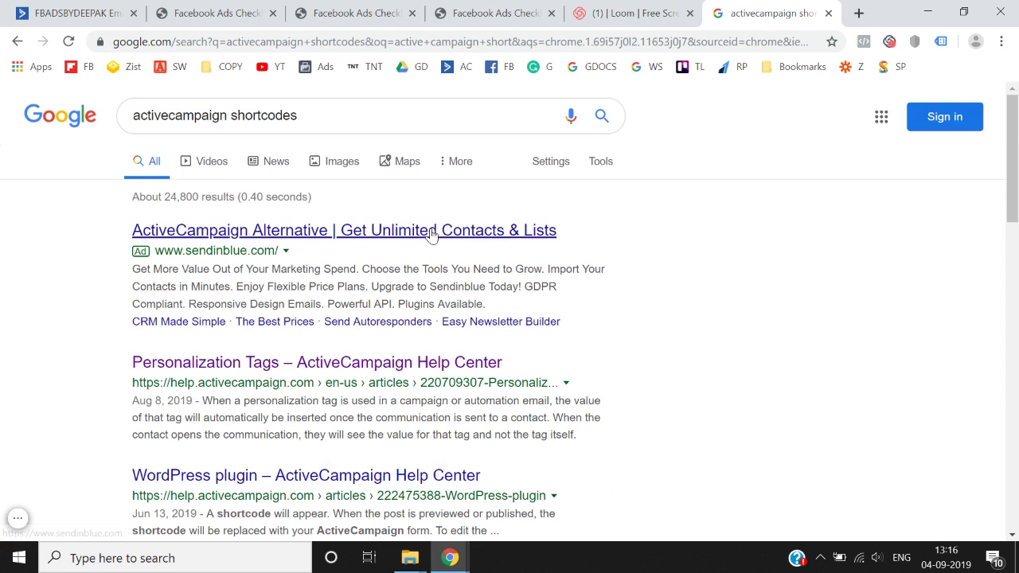
- Change the query to 'activecampaign name tag' and search again
{"action": "left_click", "coordinate": [325, 110]}
{"action": "key", "text": "BackSpace"}
{"action": "key", "text": "BackSpace"}
{"action": "key", "text": "BackSpace"}
{"action": "key", "text": "BackSpace"}
{"action": "key", "text": "BackSpace"}
{"action": "key", "text": "BackSpace"}
{"action": "key", "text": "BackSpace"}
{"action": "key", "text": "BackSpace"}
{"action": "key", "text": "BackSpace"}
{"action": "key", "text": "BackSpace"}
{"action": "key", "text": "BackSpace"}
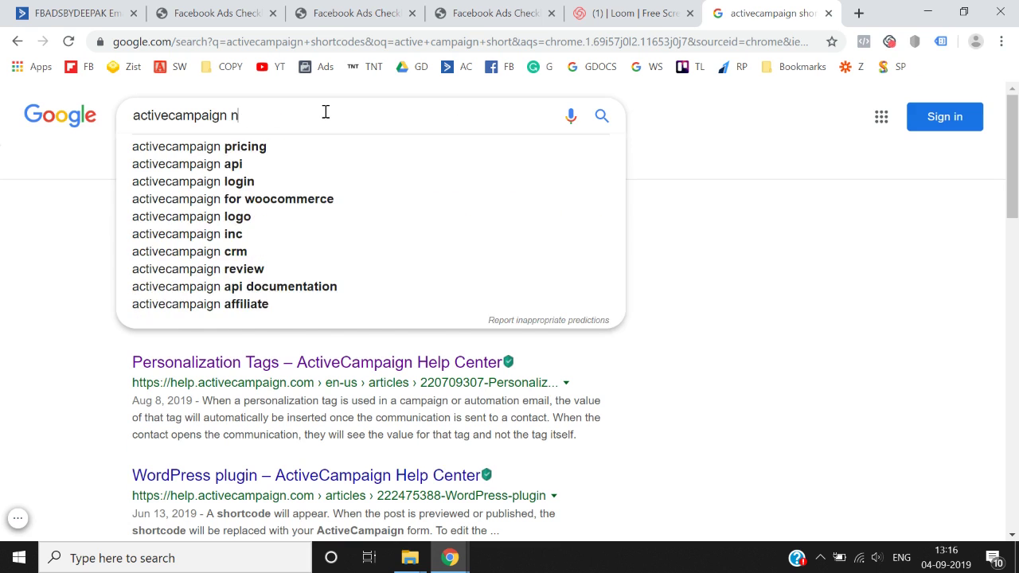
{"action": "type", "text": "name tag"}
{"action": "key", "text": "Return"}
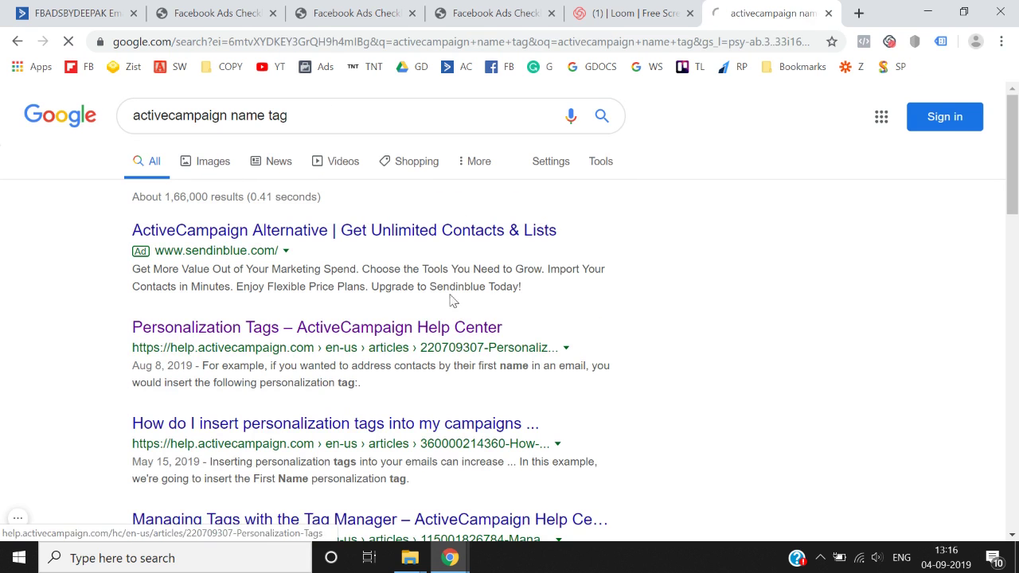
- Copy %FULLNAME% from the Personalization Tags article and paste it onto the 'Hey' line
{"action": "left_click", "coordinate": [386, 310]}
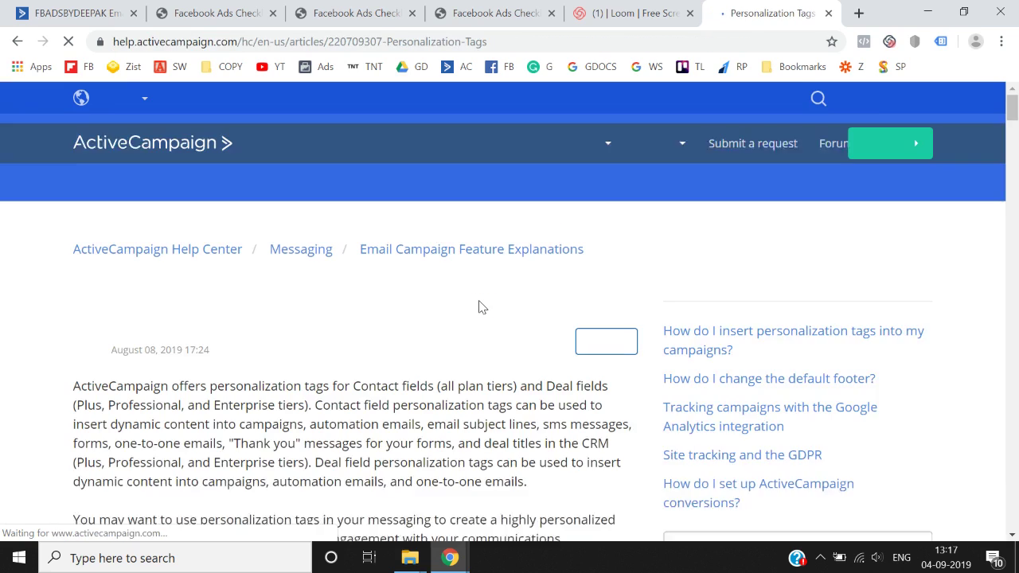
{"action": "scroll", "coordinate": [479, 307], "scroll_direction": "down", "scroll_amount": 10}
{"action": "scroll", "coordinate": [480, 301], "scroll_direction": "down", "scroll_amount": 9}
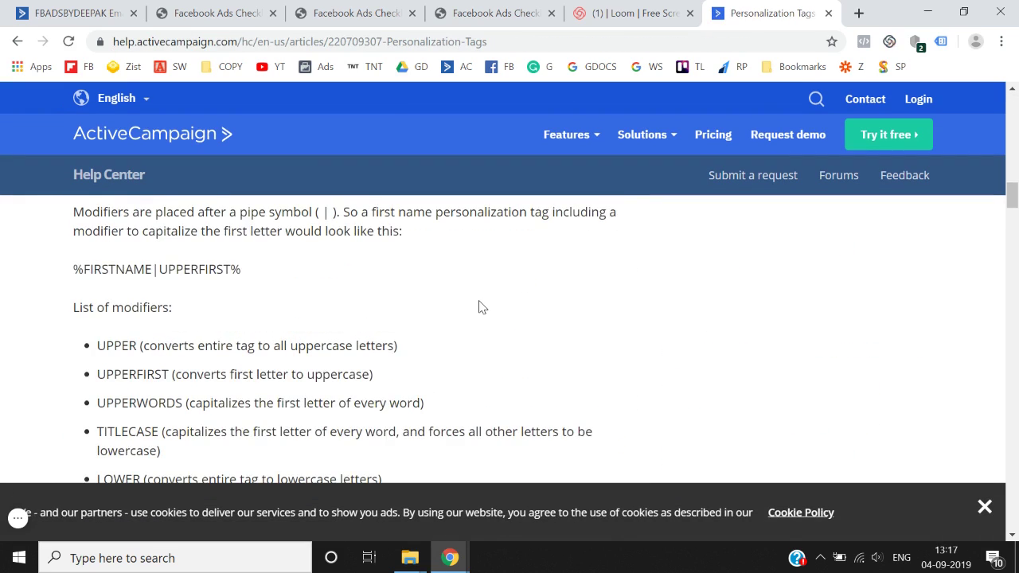
{"action": "scroll", "coordinate": [480, 304], "scroll_direction": "down", "scroll_amount": 6}
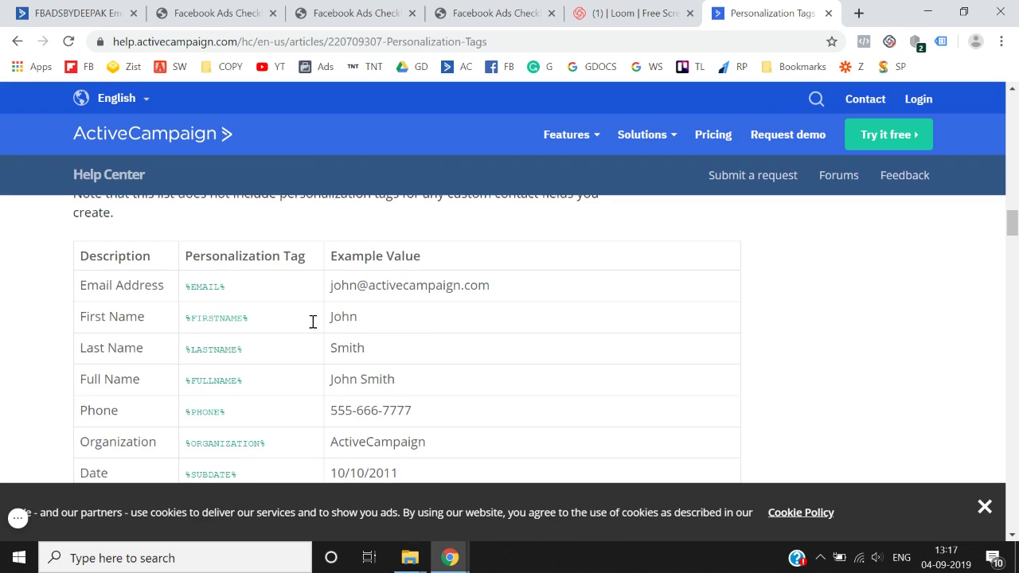
{"action": "scroll", "coordinate": [210, 325], "scroll_direction": "down", "scroll_amount": 1}
{"action": "mouse_move", "coordinate": [190, 353]}
{"action": "left_mouse_down"}
{"action": "mouse_move", "coordinate": [250, 367]}
{"action": "mouse_move", "coordinate": [187, 363]}
{"action": "left_mouse_up"}
{"action": "key", "text": "ctrl+c"}
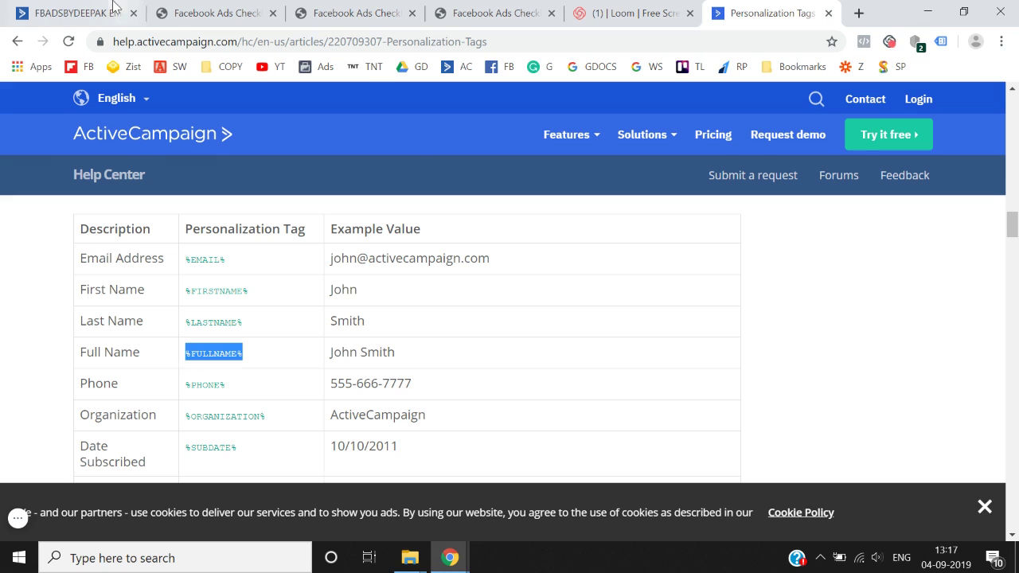
{"action": "left_click", "coordinate": [126, 9]}
{"action": "key", "text": "ctrl+v"}
{"action": "key", "text": "BackSpace"}
{"action": "key", "text": "BackSpace"}
{"action": "key", "text": "BackSpace"}
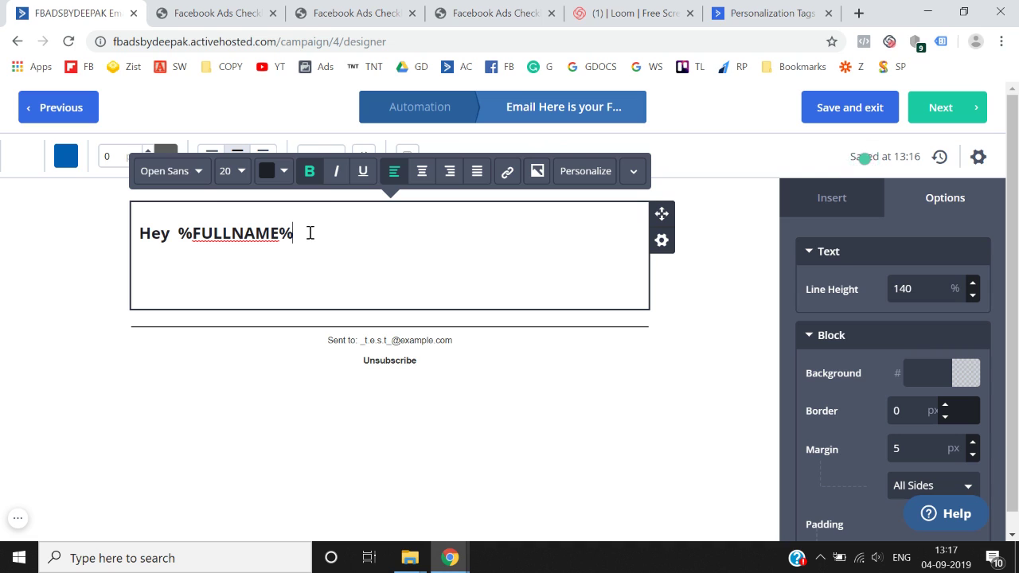
- Add a comma after the greeting and set all the email text to 12 px
{"action": "type", "text": ","}
{"action": "key", "text": "Return"}
{"action": "key", "text": "Return"}
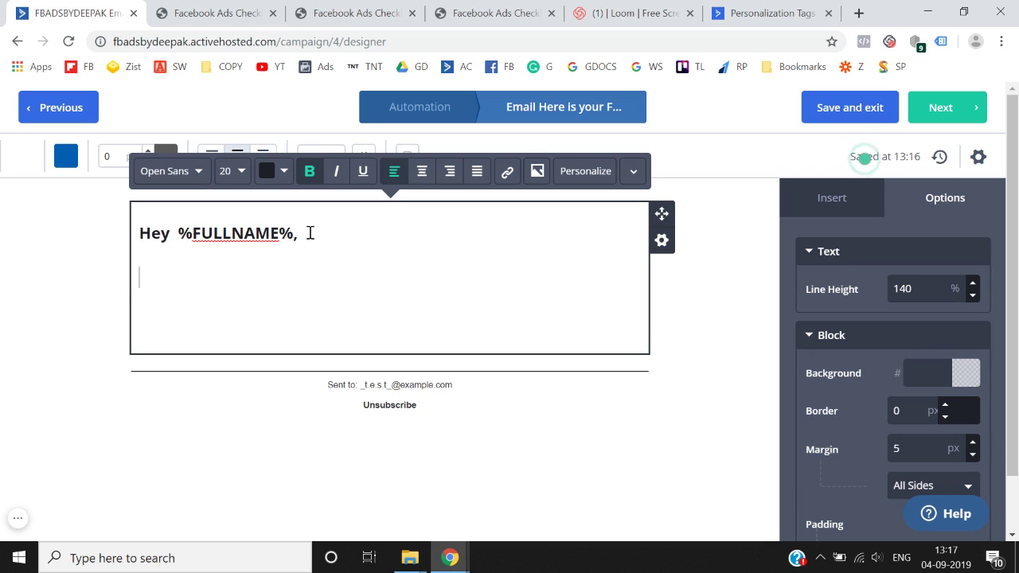
{"action": "key", "text": "ctrl+a"}
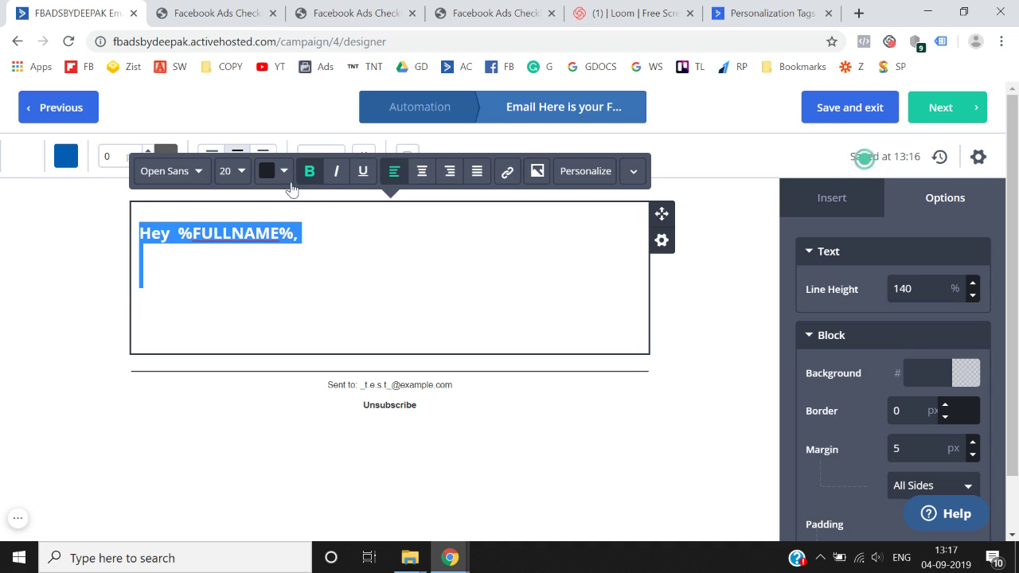
{"action": "left_click", "coordinate": [284, 173]}
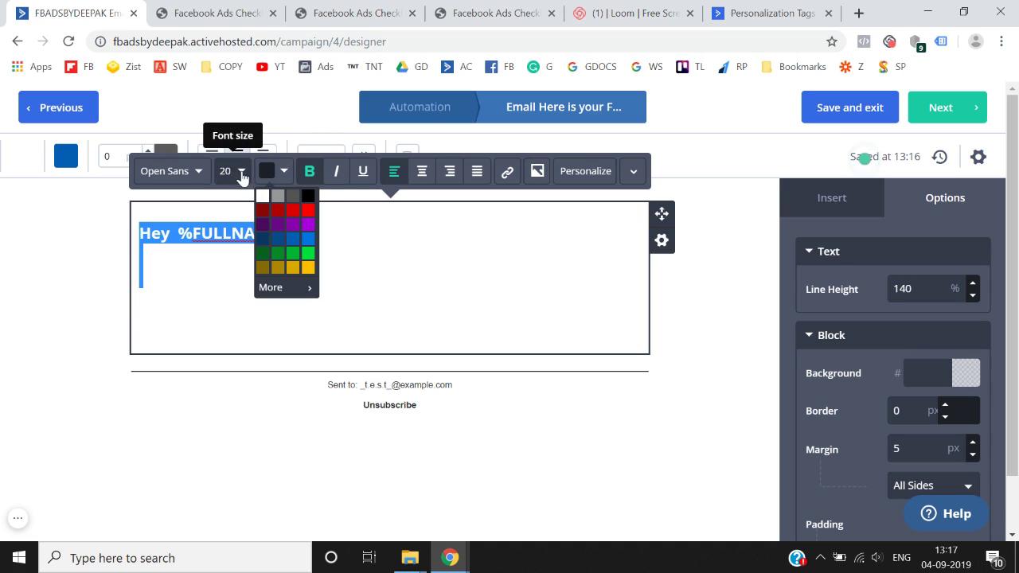
{"action": "left_click", "coordinate": [239, 174]}
{"action": "left_click", "coordinate": [267, 207]}
{"action": "left_click", "coordinate": [267, 207]}
{"action": "left_click", "coordinate": [267, 207]}
{"action": "left_click", "coordinate": [268, 207]}
{"action": "left_click", "coordinate": [268, 207]}
{"action": "left_click", "coordinate": [268, 209]}
{"action": "left_click", "coordinate": [268, 209]}
{"action": "left_click", "coordinate": [267, 209]}
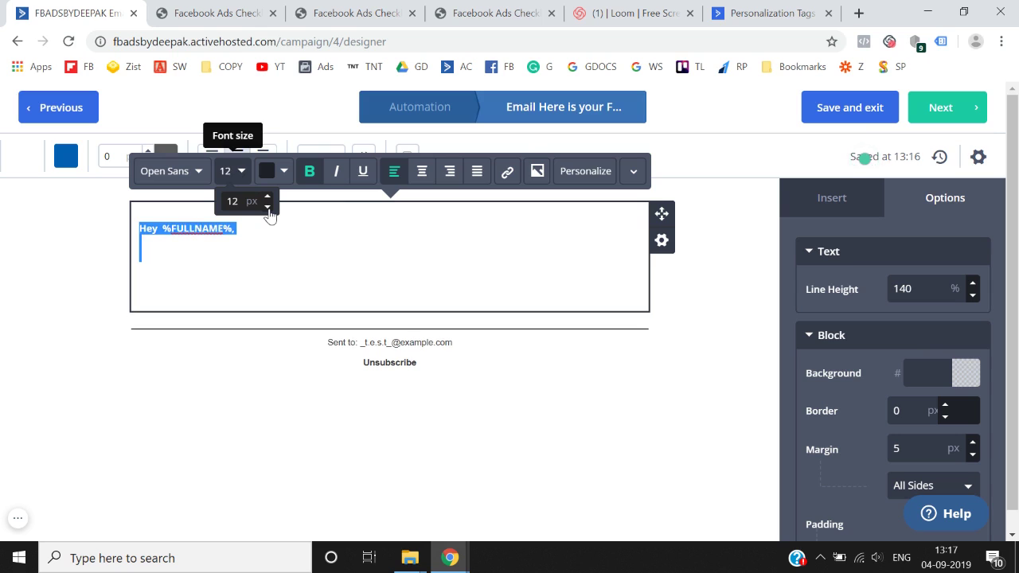
{"action": "left_click", "coordinate": [257, 261]}
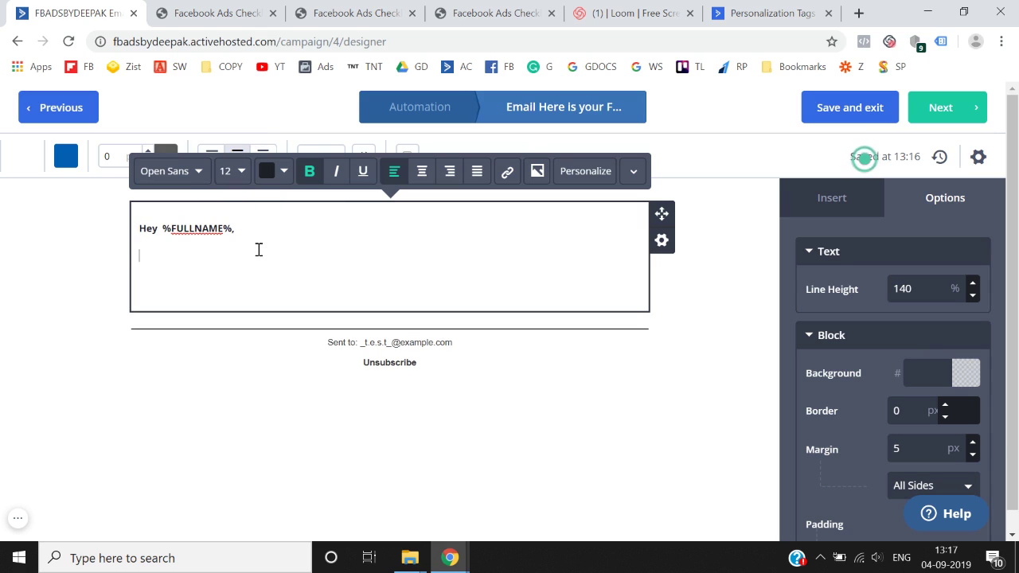
- Type the checklist thank-you, 'Click here to download your free checklist.' and a 'Thanks,' sign-off
{"action": "type", "text": "Thank you"}
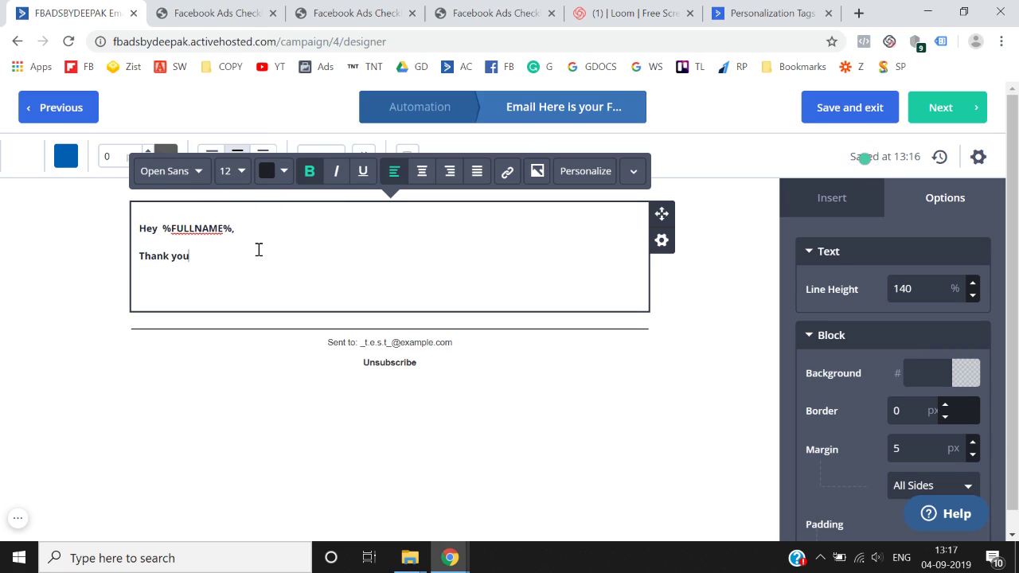
{"action": "type", "text": " for dionwlonwloading"}
{"action": "key", "text": "BackSpace"}
{"action": "key", "text": "BackSpace"}
{"action": "key", "text": "BackSpace"}
{"action": "key", "text": "BackSpace"}
{"action": "key", "text": "BackSpace"}
{"action": "key", "text": "BackSpace"}
{"action": "key", "text": "BackSpace"}
{"action": "key", "text": "BackSpace"}
{"action": "key", "text": "BackSpace"}
{"action": "key", "text": "BackSpace"}
{"action": "key", "text": "BackSpace"}
{"action": "key", "text": "BackSpace"}
{"action": "key", "text": "BackSpace"}
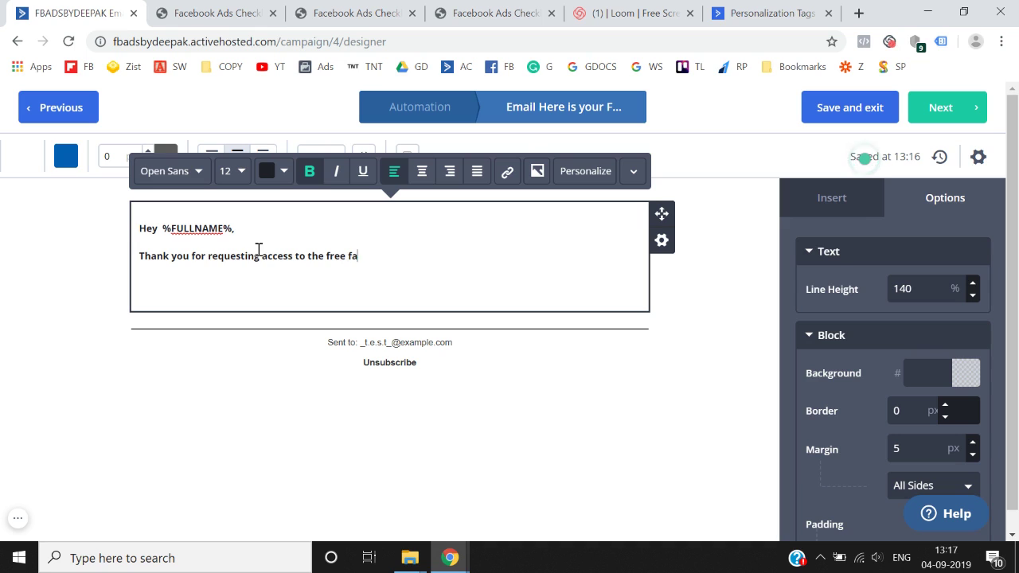
{"action": "type", "text": "ads cgecklist.."}
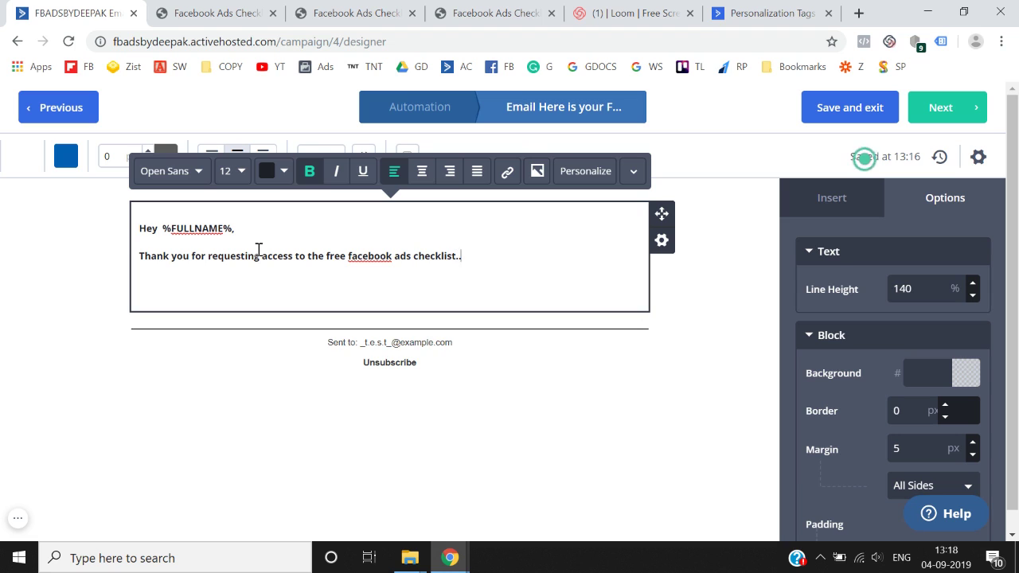
{"action": "key", "text": "Return"}
{"action": "type", "text": "Click here"}
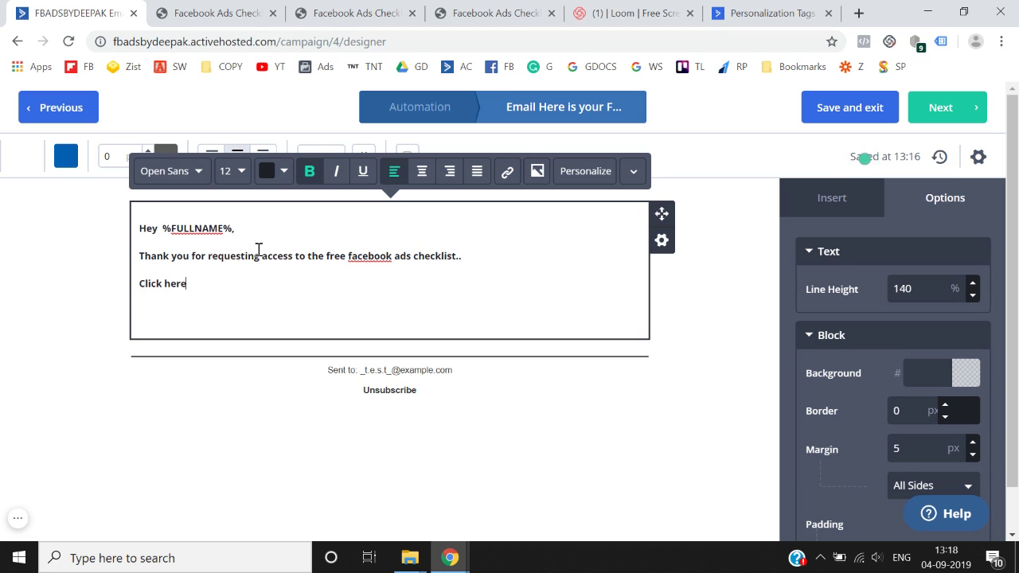
{"action": "type", "text": " to download yuo"}
{"action": "type", "text": "r free check"}
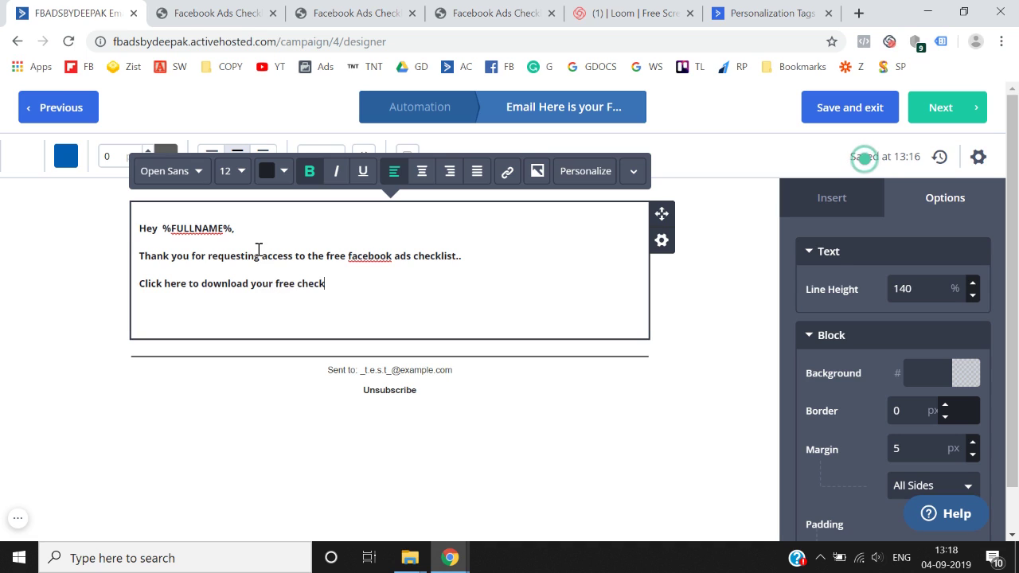
{"action": "type", "text": "list."}
{"action": "key", "text": "Return"}
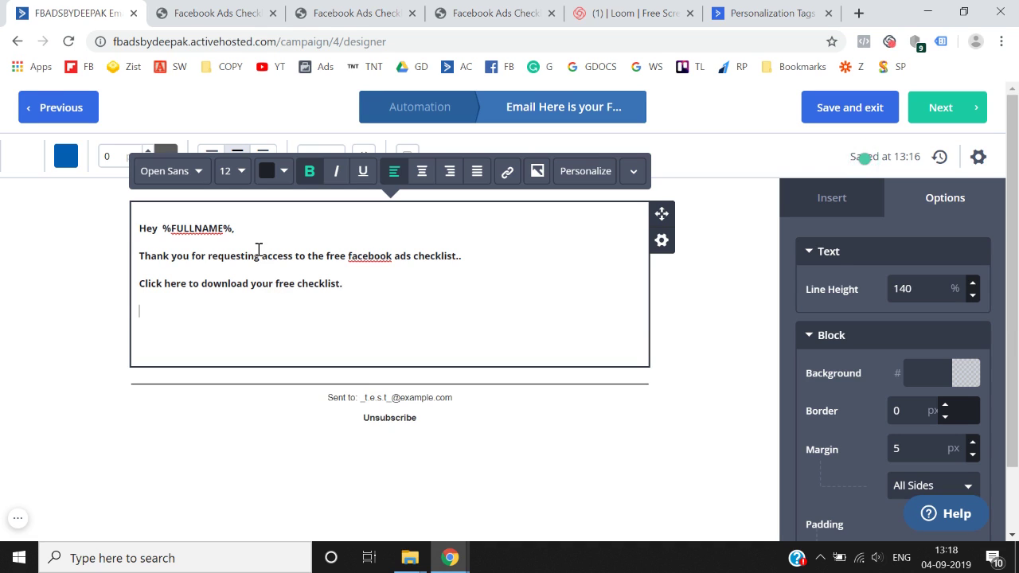
{"action": "type", "text": "Thanks,"}
{"action": "key", "text": "shift+Return"}
{"action": "type", "text": "Deepak"}
{"action": "left_click", "coordinate": [374, 285]}
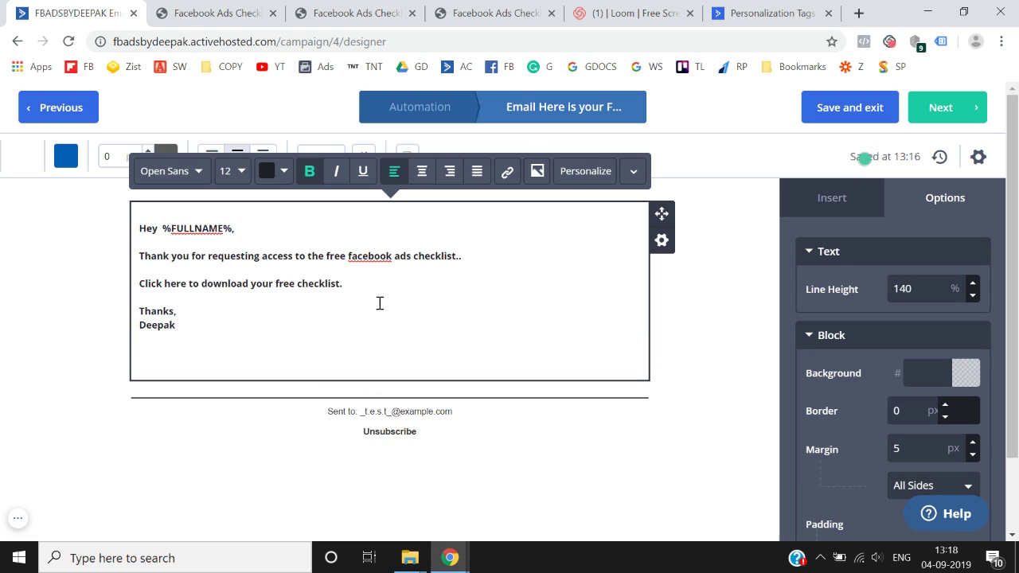
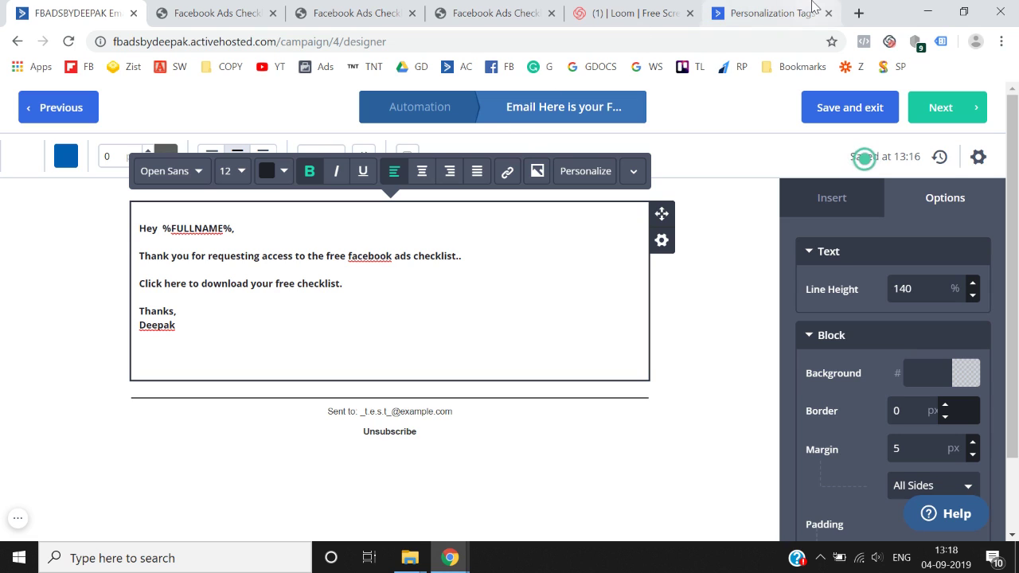
- Highlight the 'Click here to download your free checklist.' line in the email text block
{"action": "left_click_drag", "start_coordinate": [362, 288], "coordinate": [135, 292]}
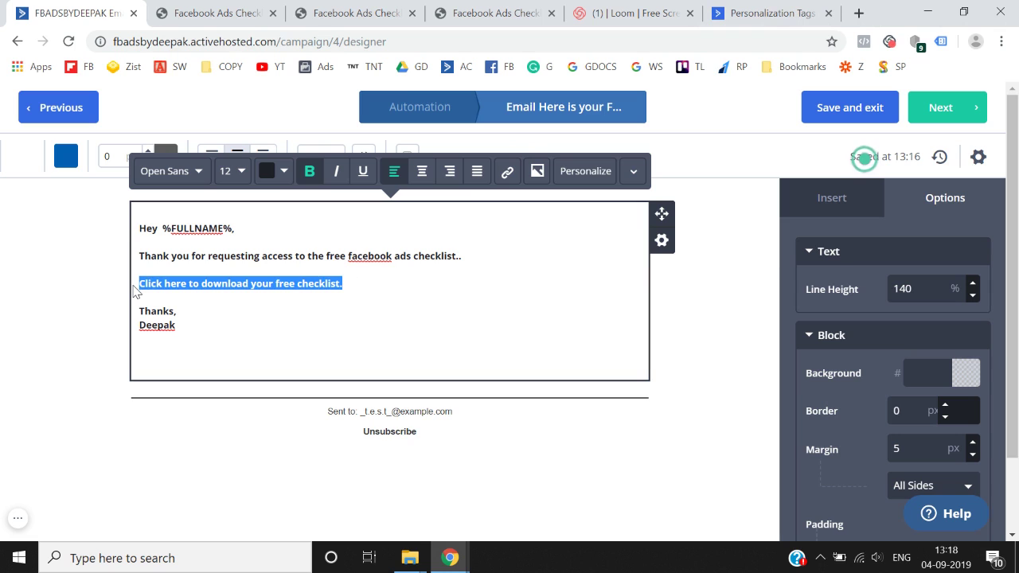
{"action": "left_click", "coordinate": [225, 283]}
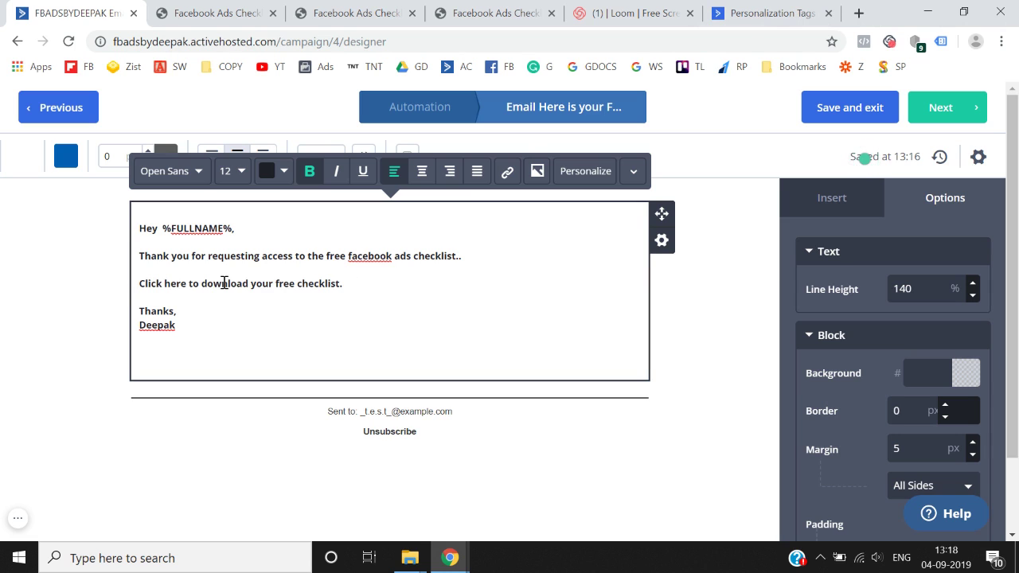
{"action": "left_click_drag", "start_coordinate": [363, 285], "coordinate": [136, 284]}
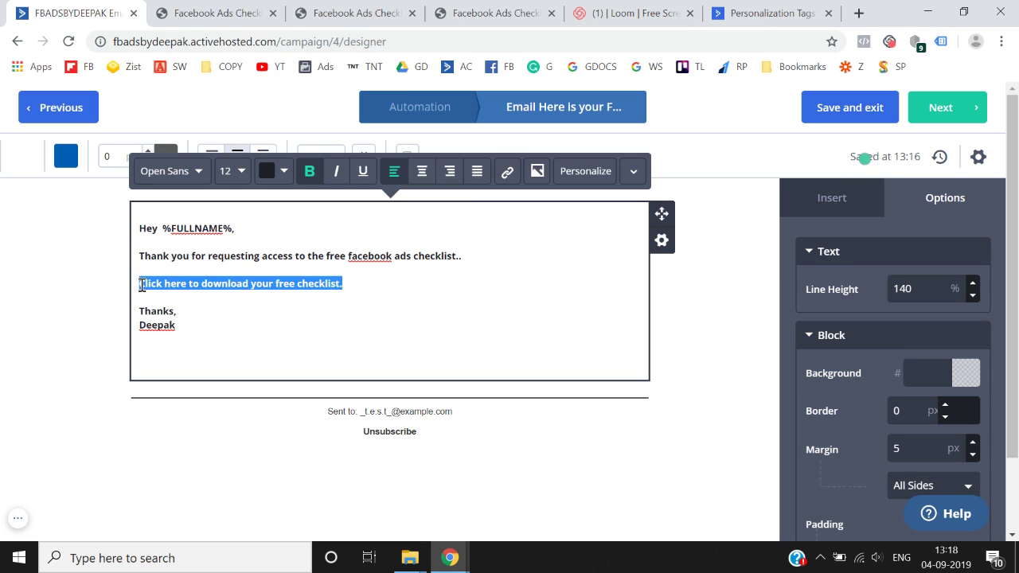
- Open Google Drive in a new tab and sign in with the Google account password
{"action": "left_click", "coordinate": [859, 13]}
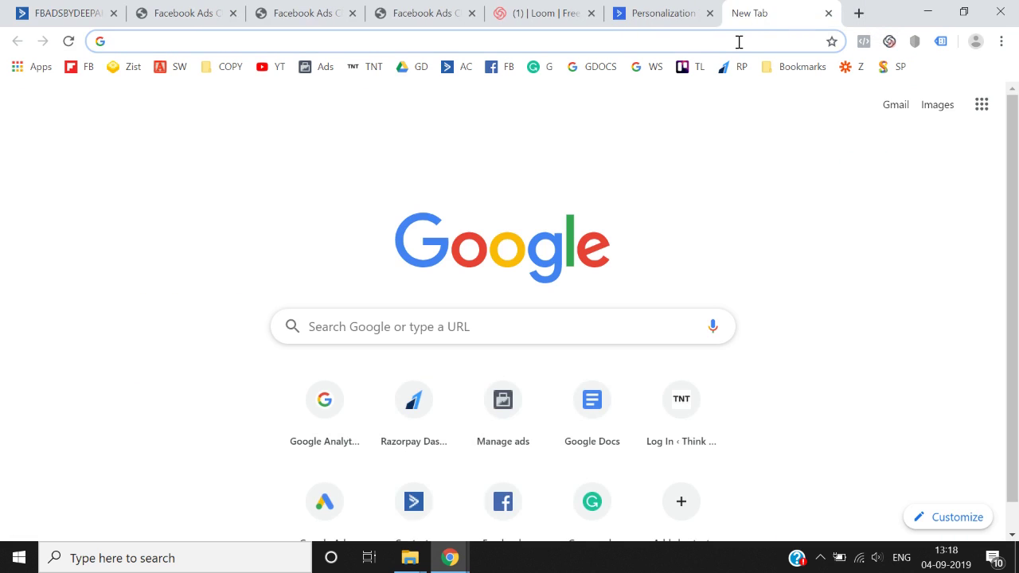
{"action": "type", "text": "drive.google.com"}
{"action": "key", "text": "Return"}
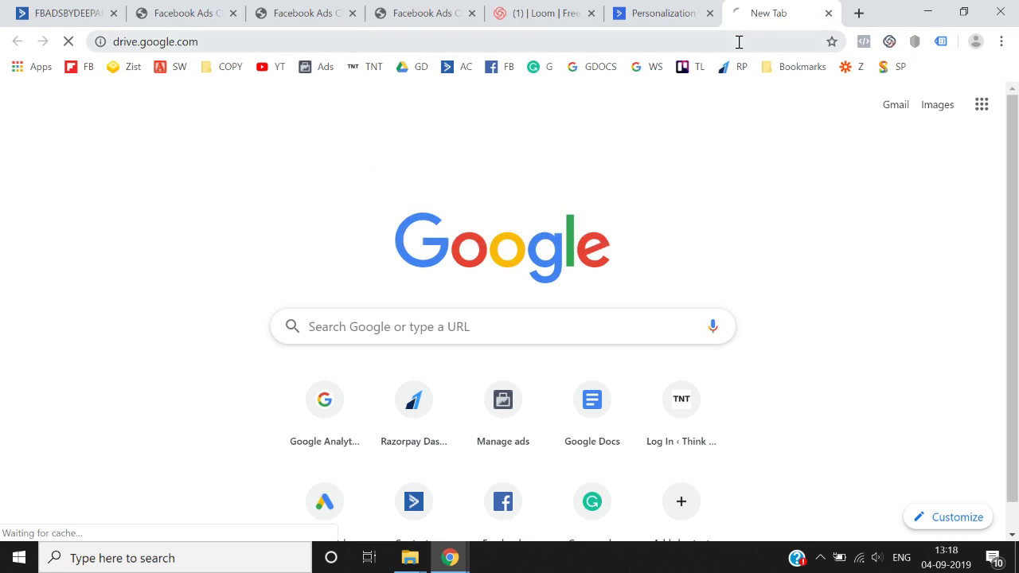
{"action": "scroll", "coordinate": [491, 364], "scroll_direction": "down", "scroll_amount": 1}
{"action": "scroll", "coordinate": [477, 470], "scroll_direction": "down", "scroll_amount": 1}
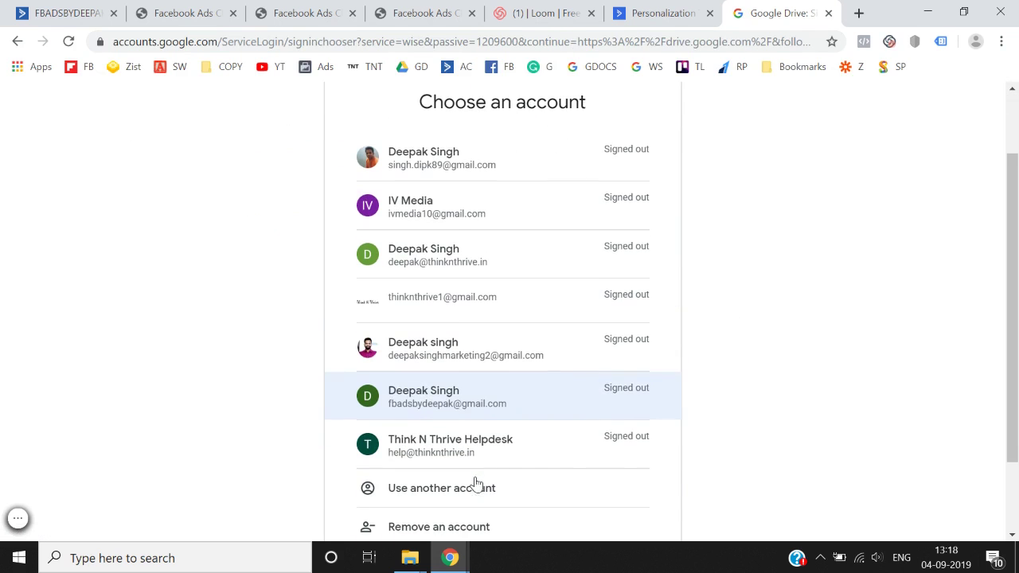
{"action": "left_click", "coordinate": [513, 406]}
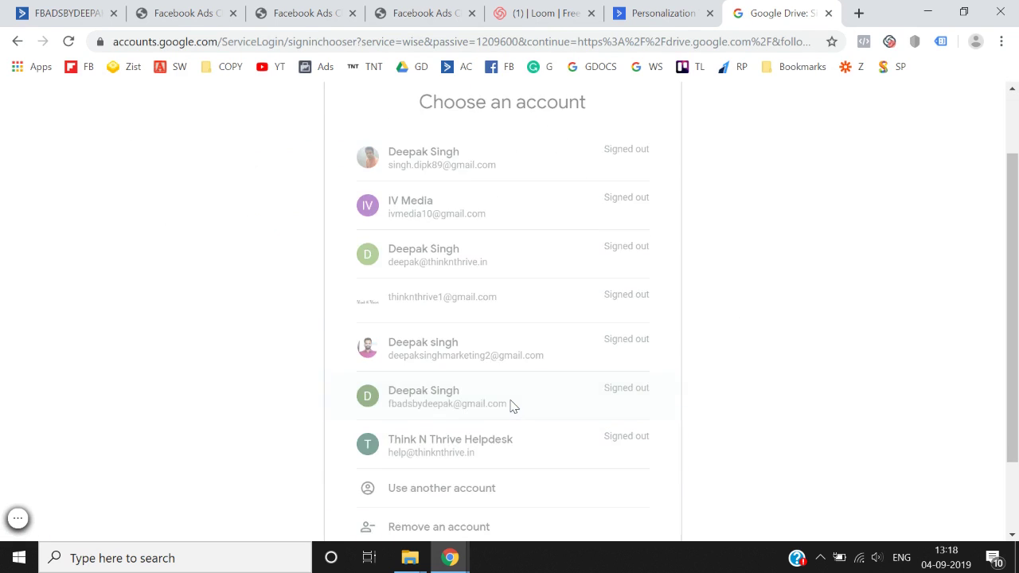
{"action": "type", "text": "••"}
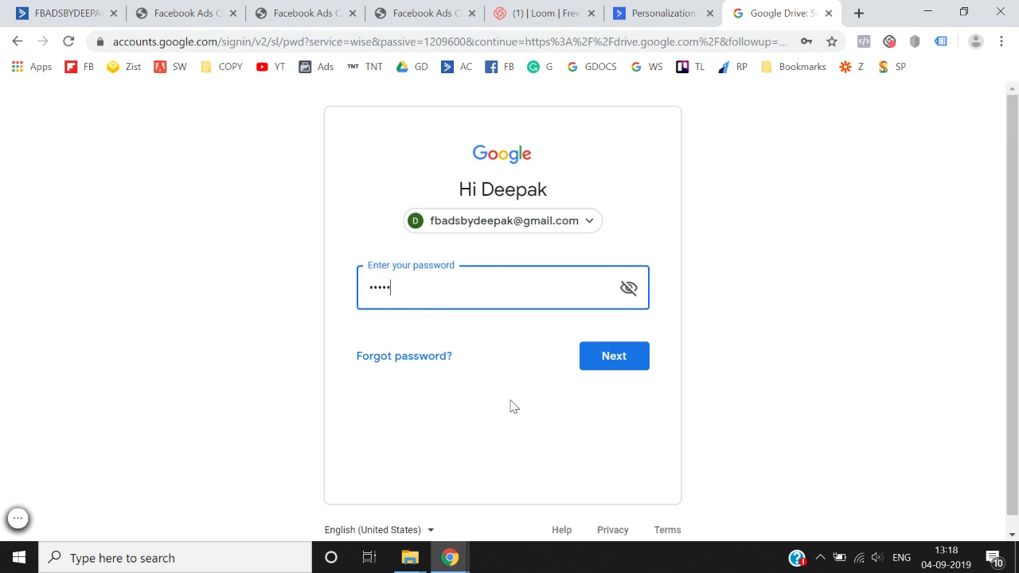
{"action": "key", "text": "Return"}
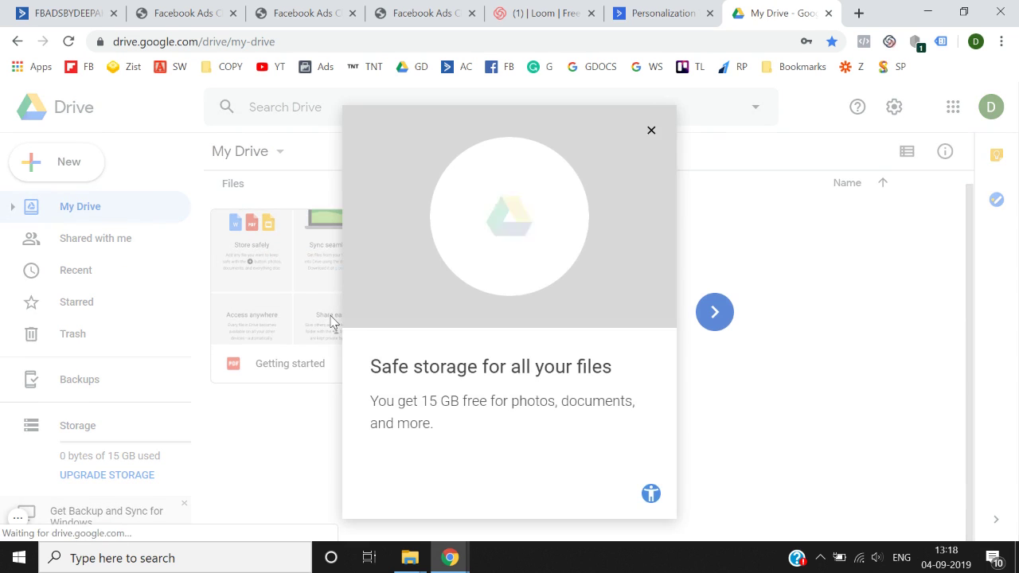
- Turn on link sharing for the Getting started PDF and copy its shareable link
{"action": "left_click", "coordinate": [651, 131]}
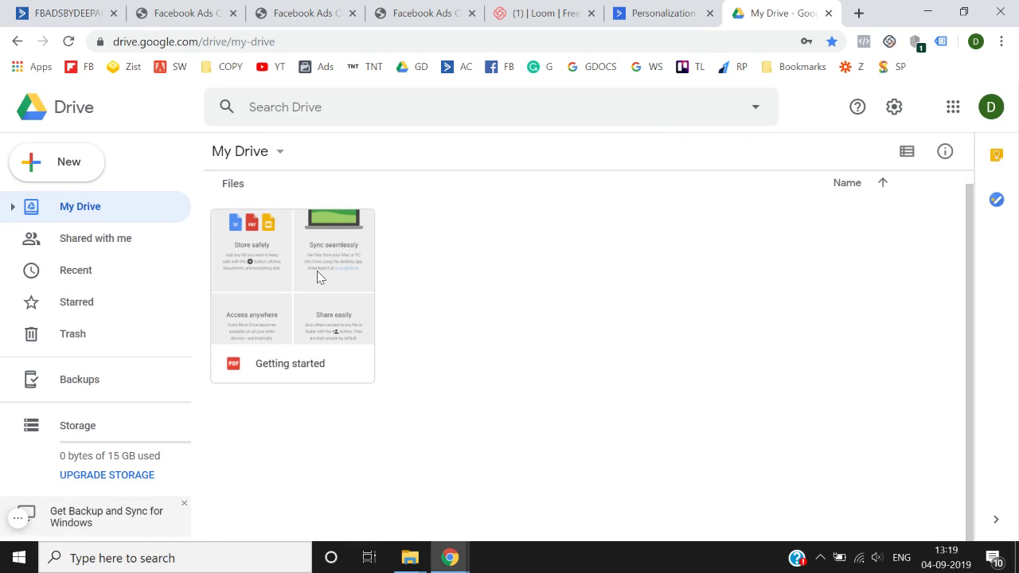
{"action": "left_click", "coordinate": [317, 270]}
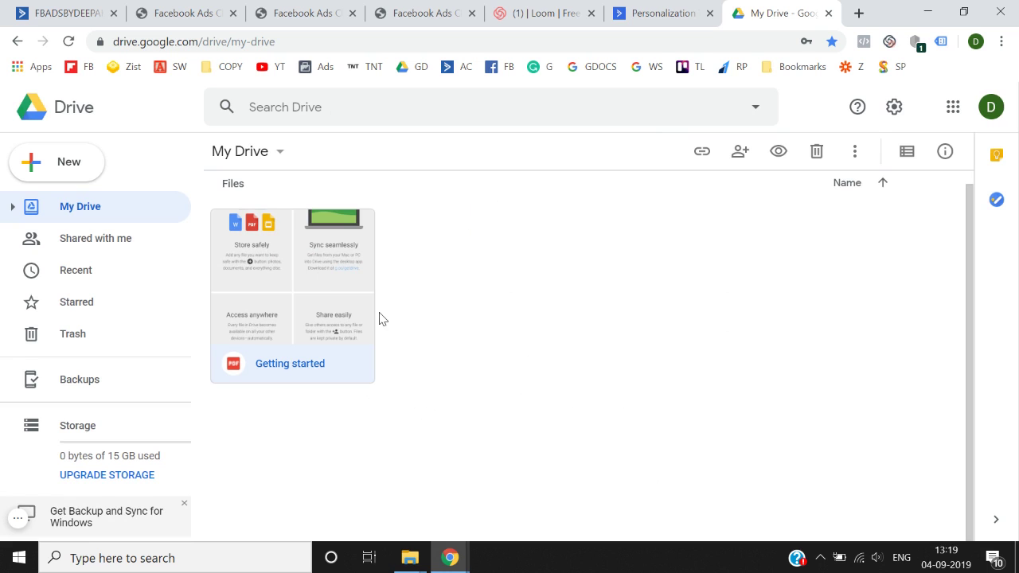
{"action": "double_click", "coordinate": [290, 312]}
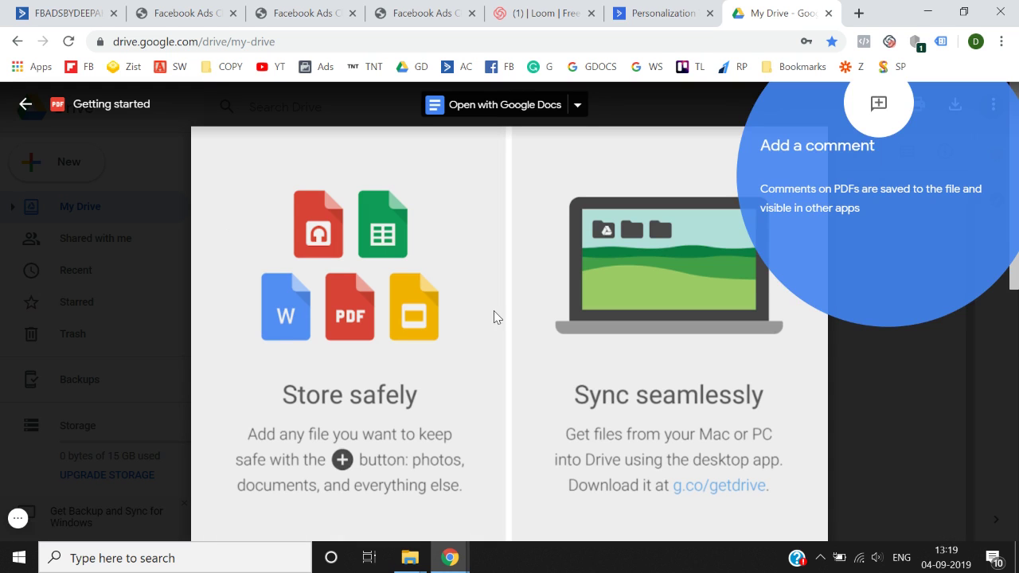
{"action": "left_click", "coordinate": [892, 366]}
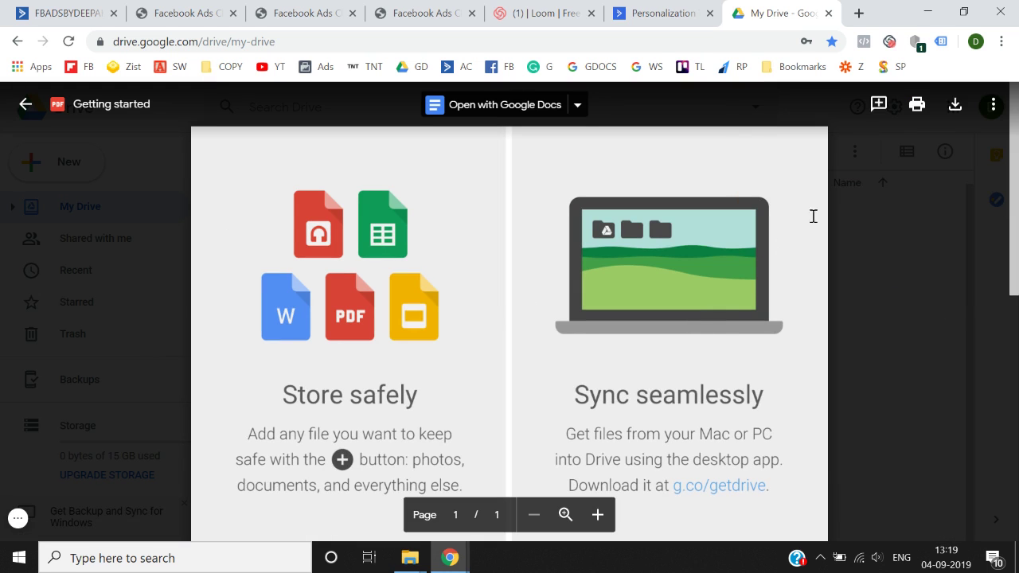
{"action": "left_click", "coordinate": [993, 105]}
{"action": "left_click", "coordinate": [861, 147]}
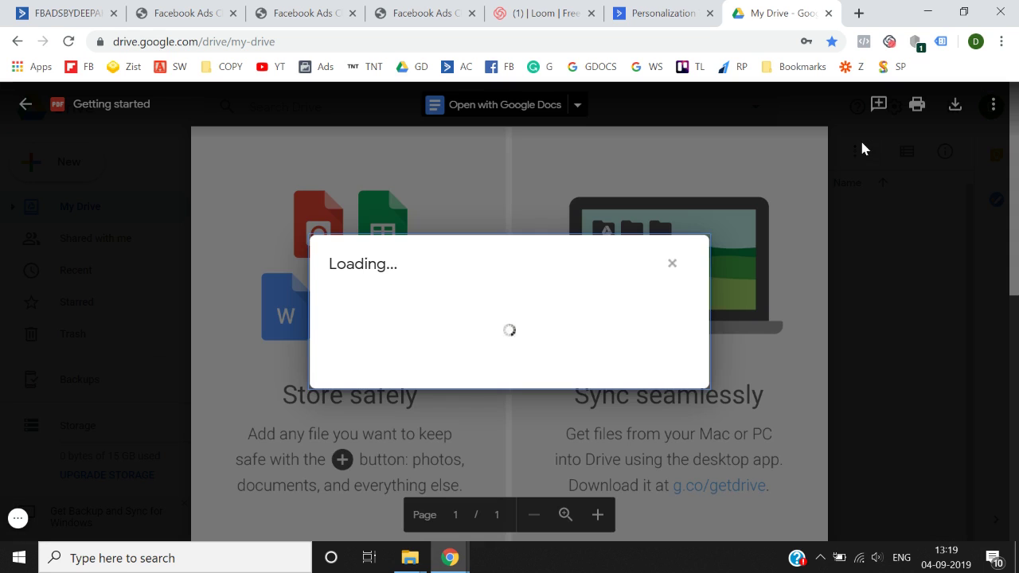
{"action": "left_click", "coordinate": [691, 237]}
{"action": "left_click", "coordinate": [655, 278]}
- Link the download-checklist line to the pasted Google Drive file URL
{"action": "left_click", "coordinate": [52, 13]}
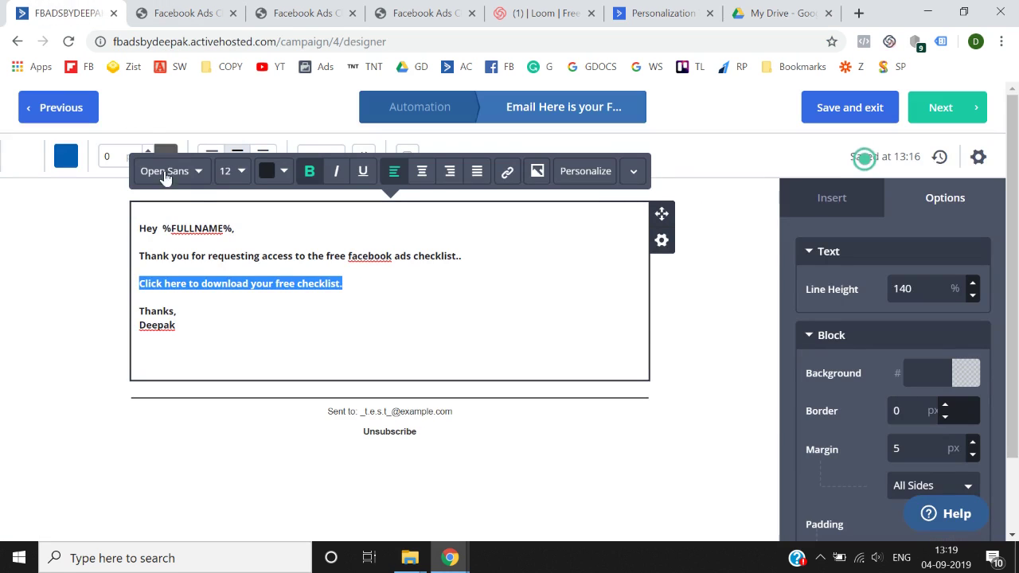
{"action": "left_click", "coordinate": [365, 278]}
{"action": "left_click_drag", "start_coordinate": [365, 278], "coordinate": [141, 282]}
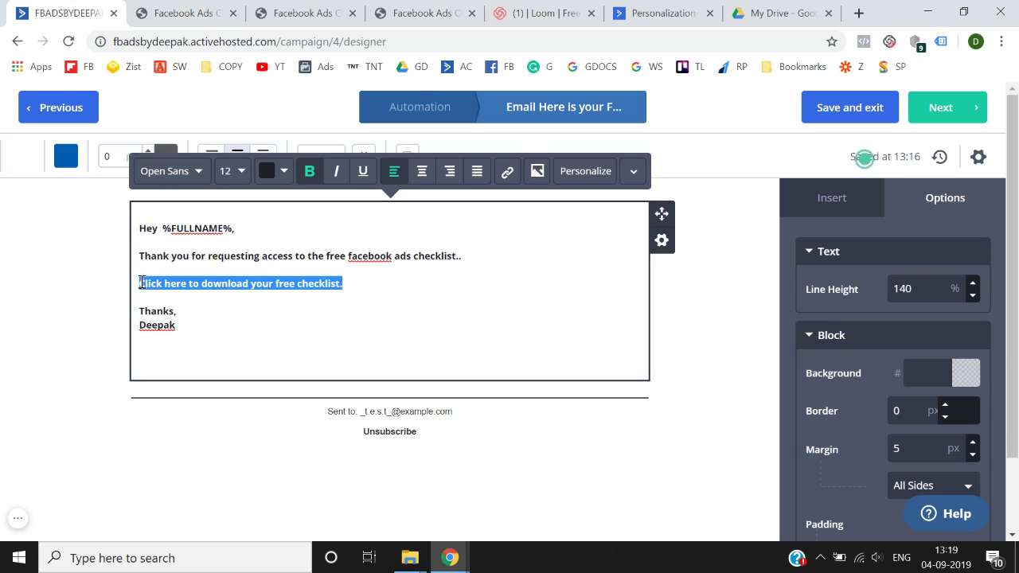
{"action": "left_click", "coordinate": [506, 178]}
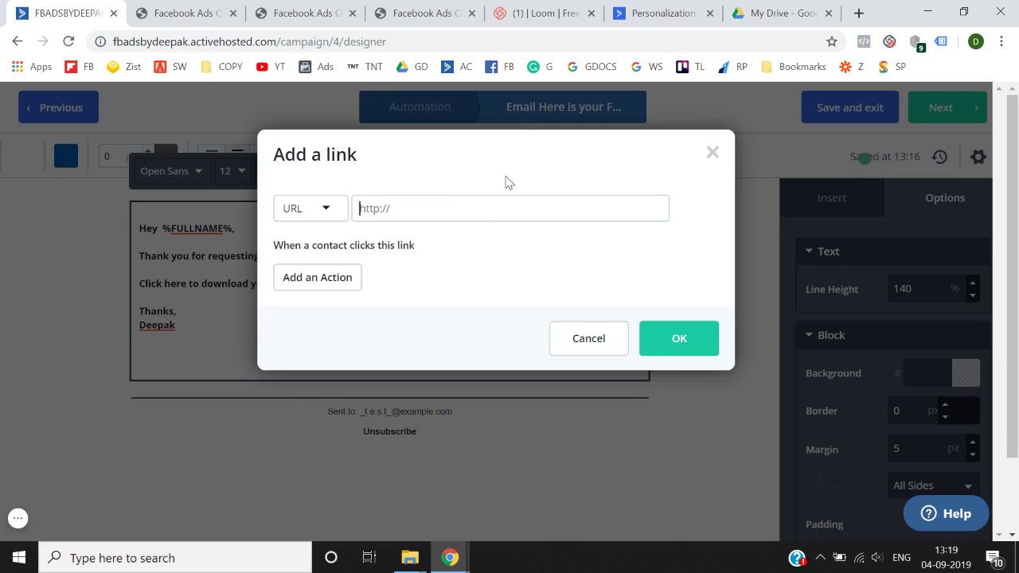
{"action": "key", "text": "ctrl+v"}
{"action": "left_click", "coordinate": [467, 289]}
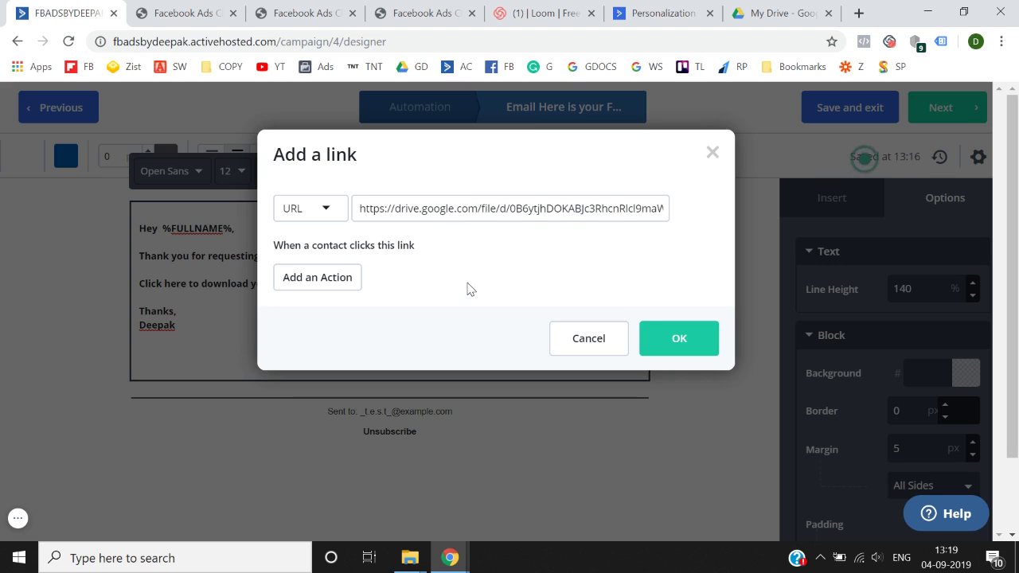
{"action": "left_click", "coordinate": [676, 340]}
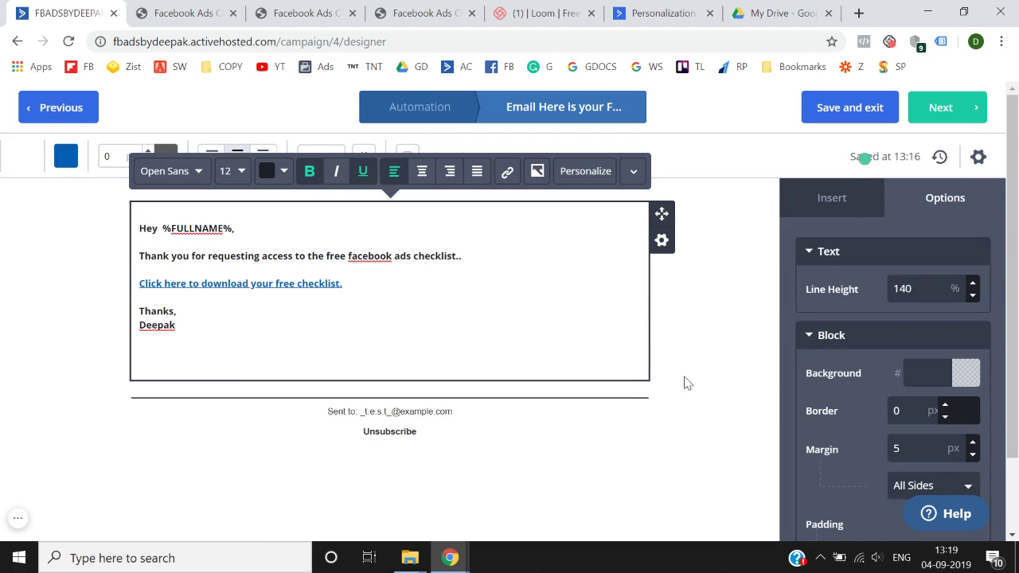
{"action": "left_click", "coordinate": [684, 383]}
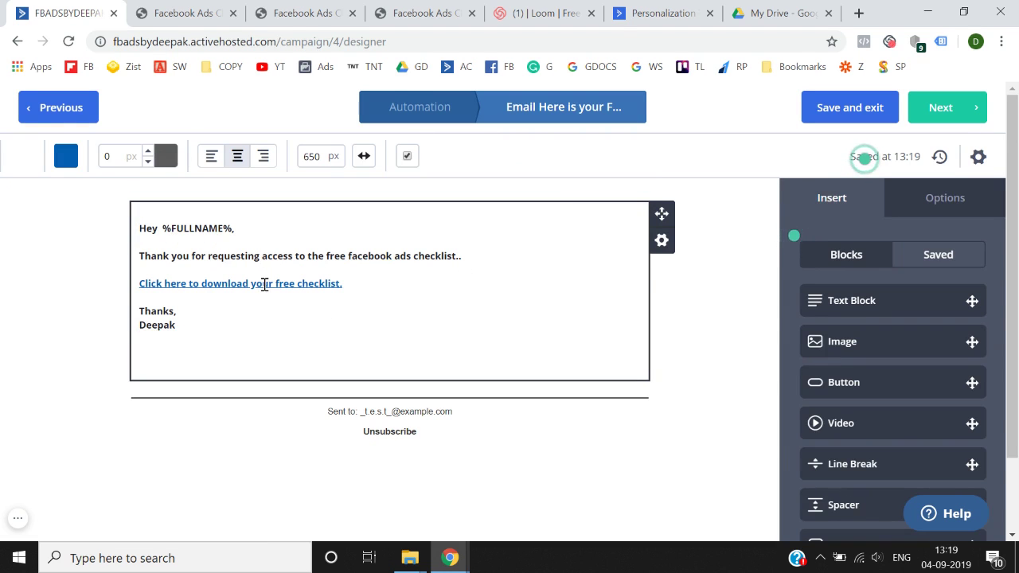
- Close the Drive share settings and return to the ActiveCampaign email designer
{"action": "left_click", "coordinate": [800, 11]}
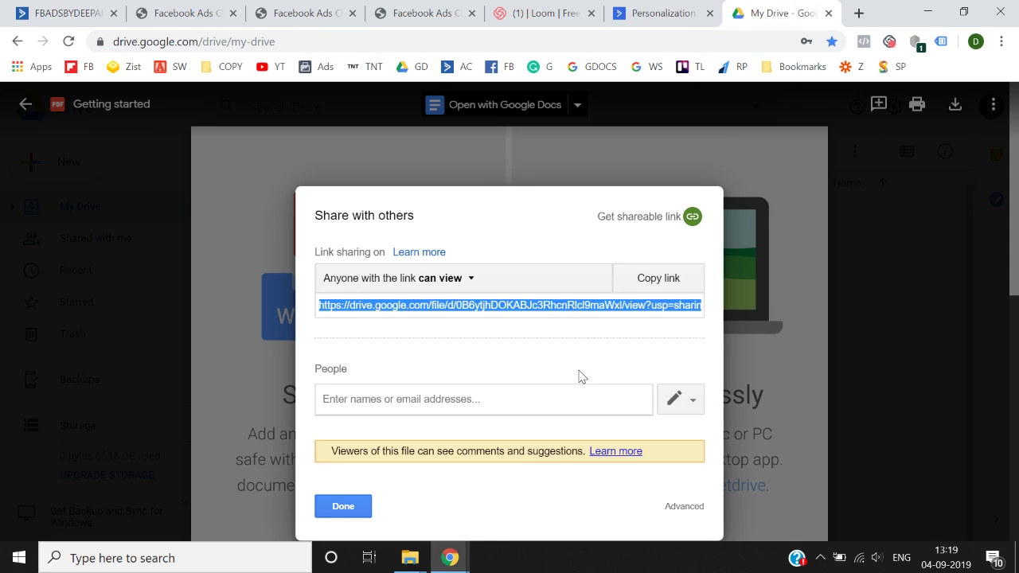
{"action": "left_click", "coordinate": [847, 386]}
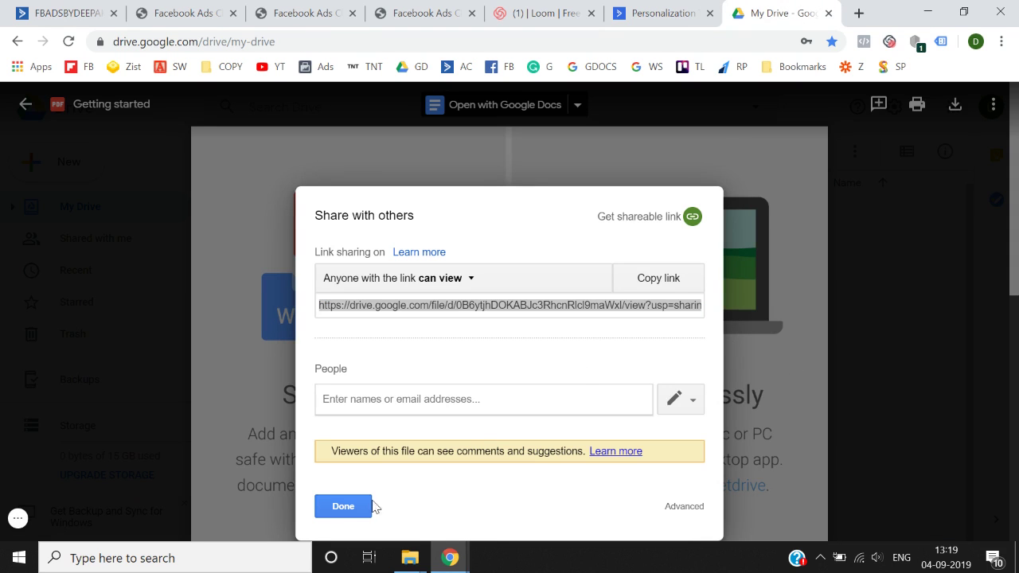
{"action": "left_click", "coordinate": [342, 519]}
{"action": "left_click", "coordinate": [344, 509]}
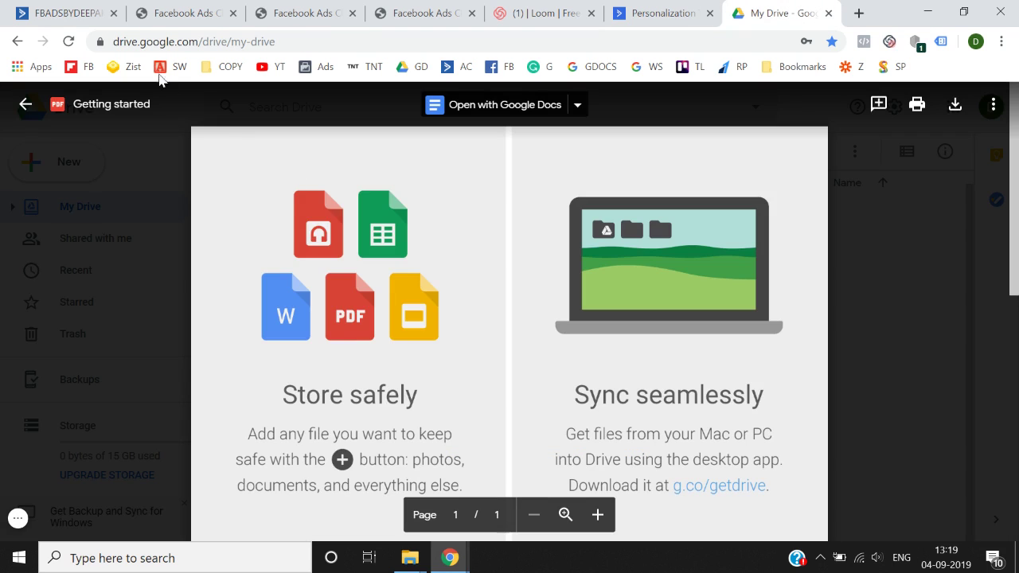
{"action": "left_click", "coordinate": [109, 8]}
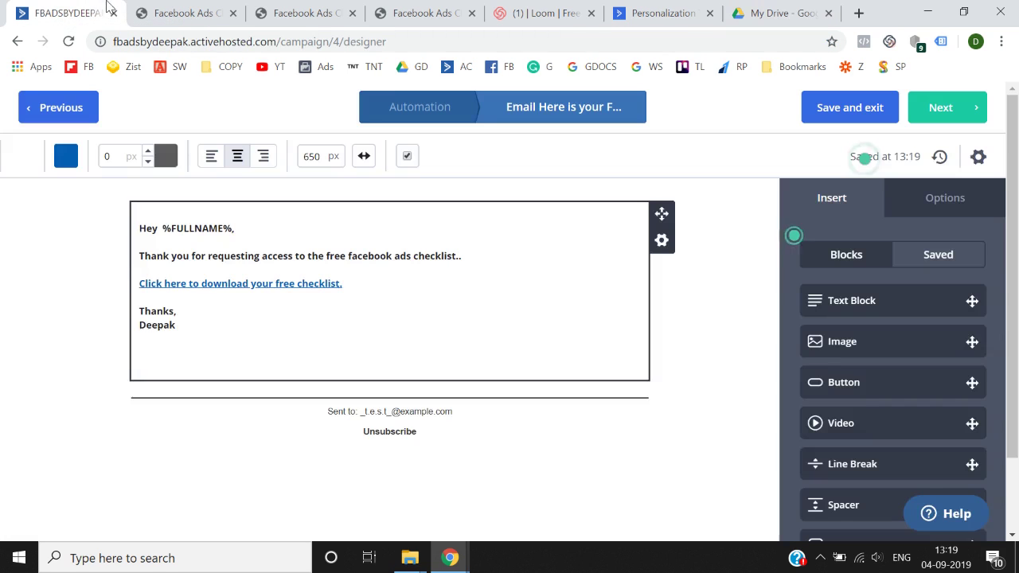
- Go on to the Campaign Summary and look over its sender and tracking details
{"action": "left_click", "coordinate": [977, 115]}
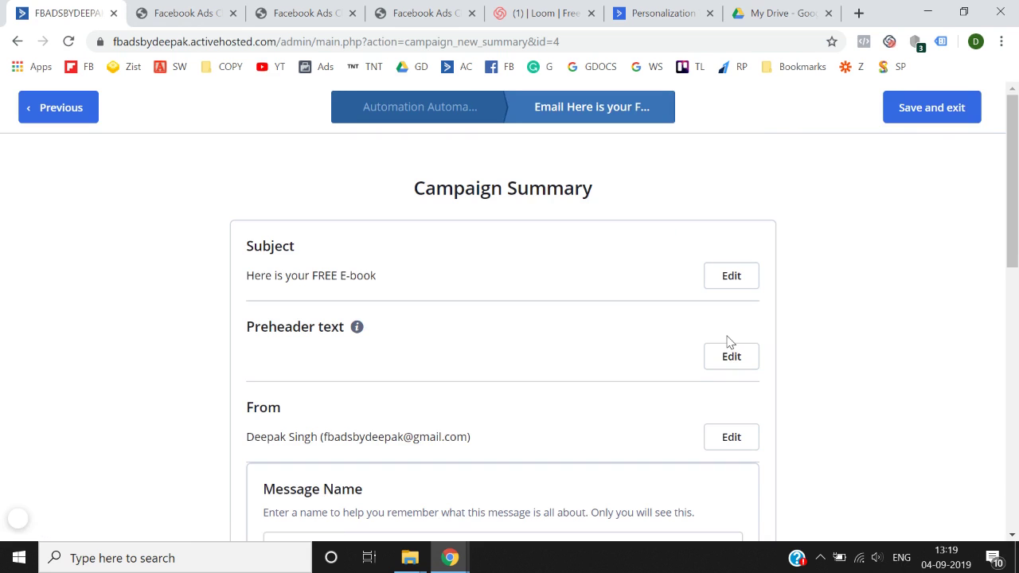
{"action": "scroll", "coordinate": [727, 342], "scroll_direction": "down", "scroll_amount": 3}
{"action": "scroll", "coordinate": [727, 343], "scroll_direction": "down", "scroll_amount": 5}
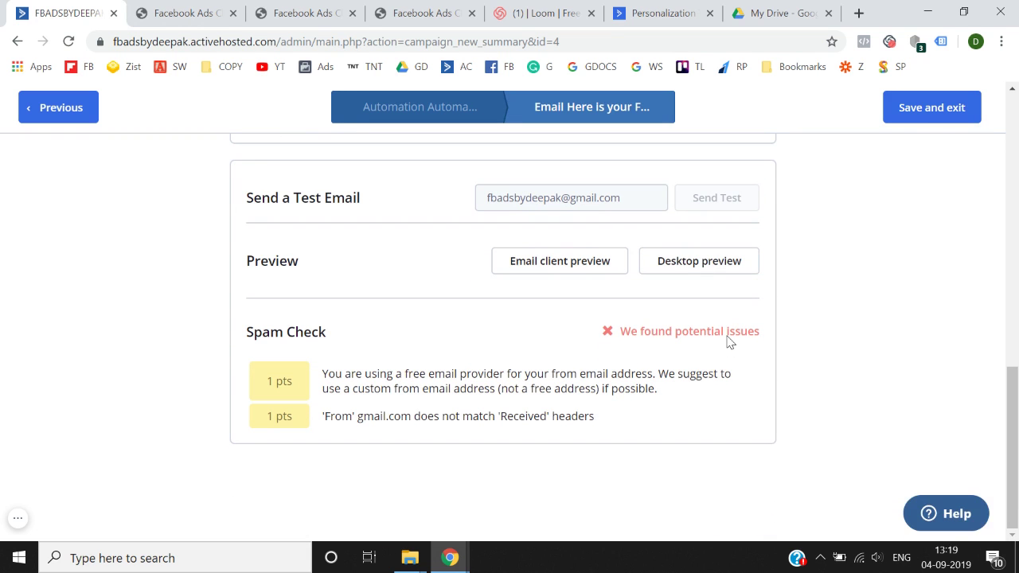
{"action": "scroll", "coordinate": [736, 327], "scroll_direction": "up", "scroll_amount": 5}
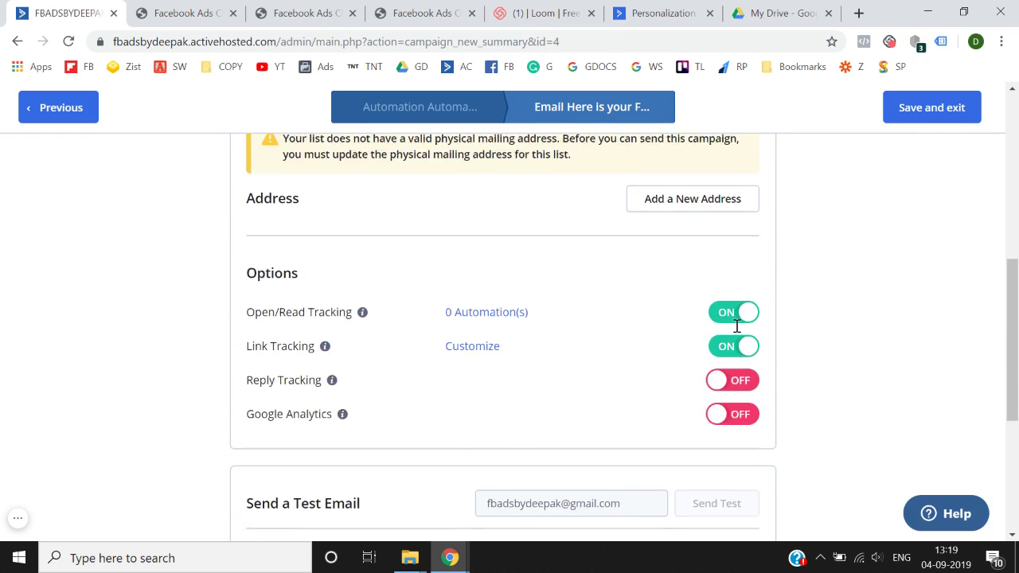
{"action": "scroll", "coordinate": [736, 333], "scroll_direction": "up", "scroll_amount": 2}
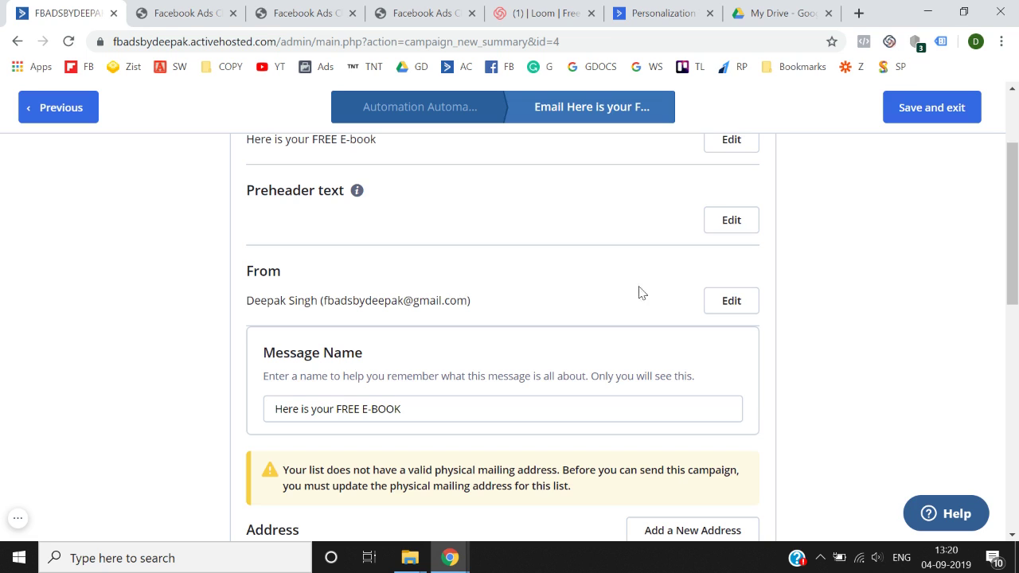
- Replace the From email with the business-domain sender address and close Settings
{"action": "left_click", "coordinate": [743, 305]}
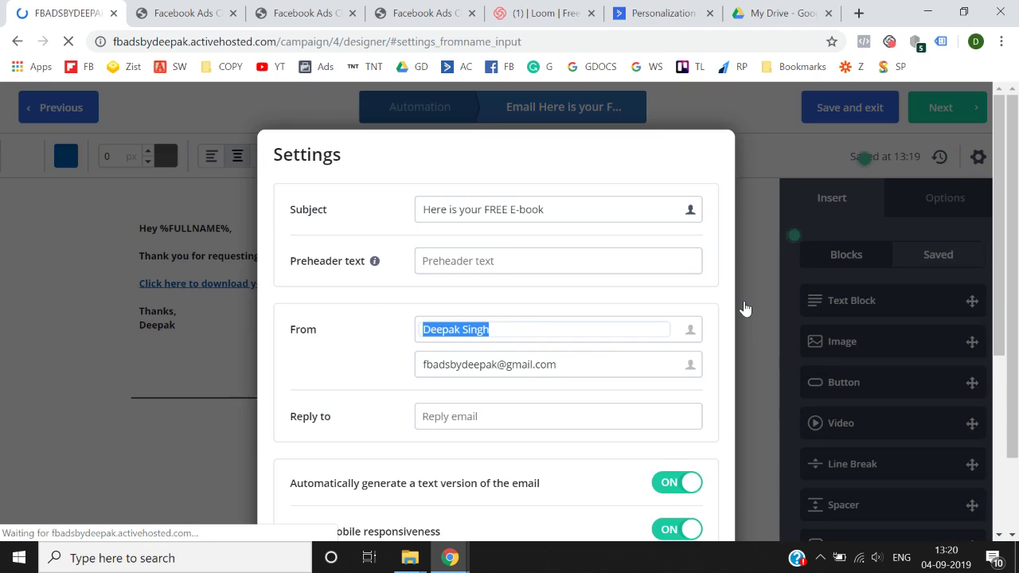
{"action": "left_click", "coordinate": [593, 328]}
{"action": "key", "text": "ctrl+a"}
{"action": "key", "text": "BackSpace"}
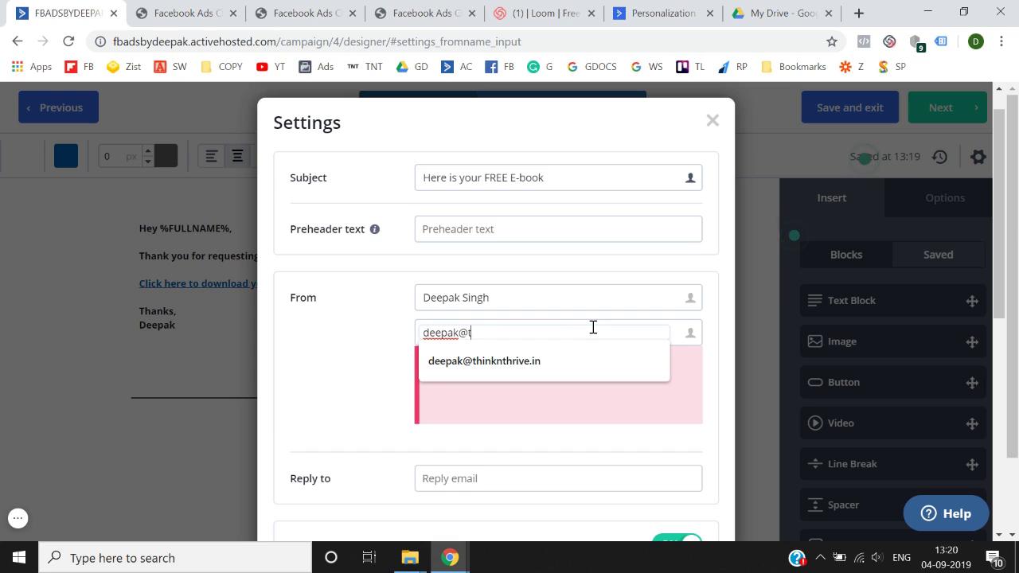
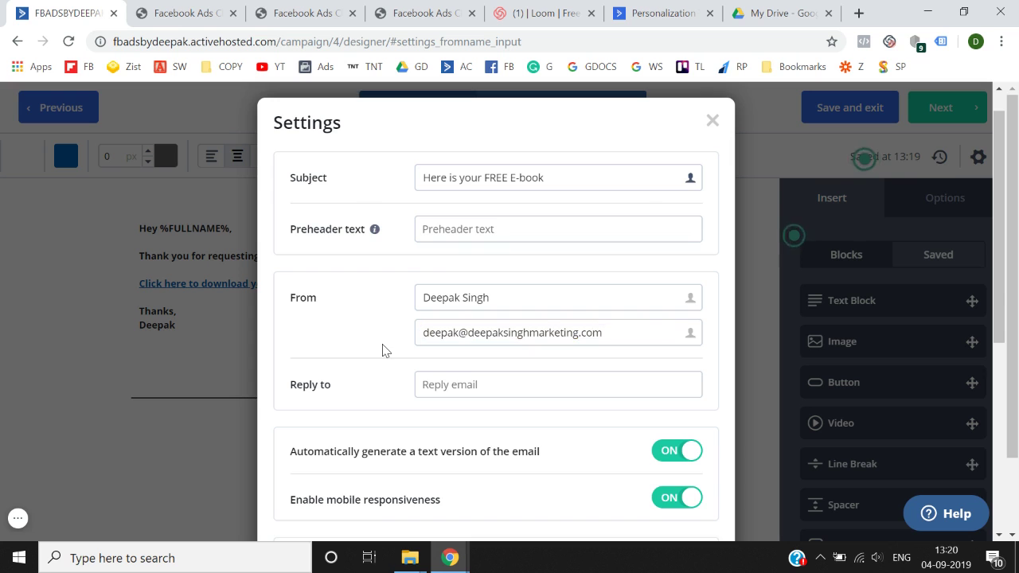
{"action": "scroll", "coordinate": [382, 351], "scroll_direction": "down", "scroll_amount": 5}
{"action": "scroll", "coordinate": [681, 511], "scroll_direction": "up", "scroll_amount": 1}
{"action": "scroll", "coordinate": [681, 512], "scroll_direction": "up", "scroll_amount": 3}
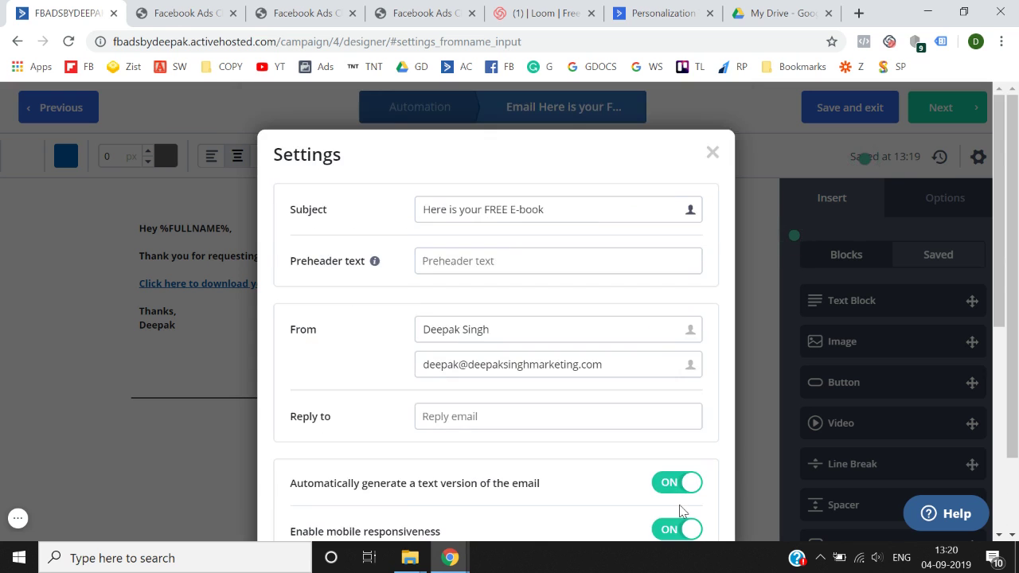
{"action": "scroll", "coordinate": [681, 512], "scroll_direction": "down", "scroll_amount": 6}
{"action": "left_click", "coordinate": [679, 503]}
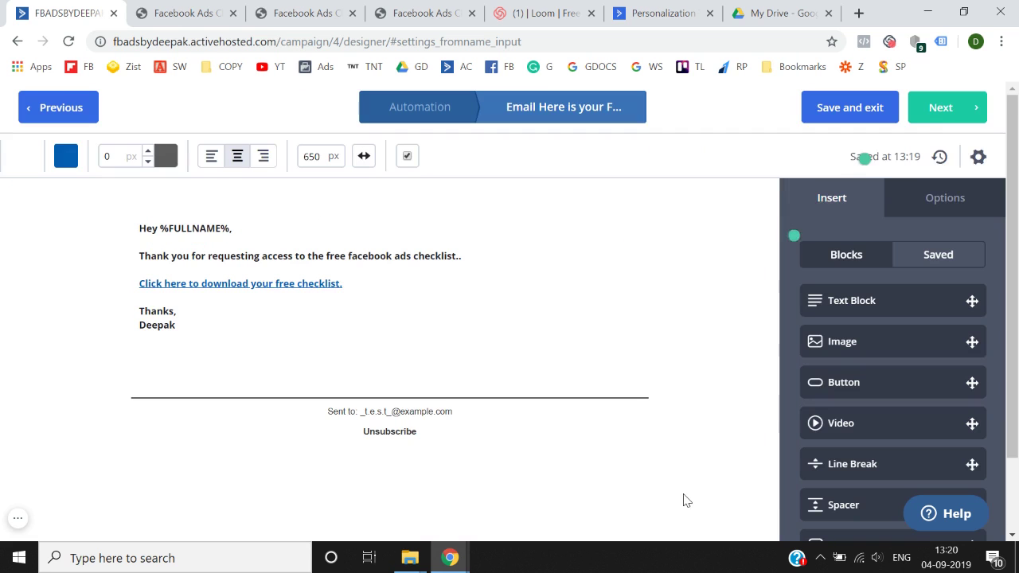
- Save and exit the email and add the FREE E-BOOK email to the automation's send step
{"action": "left_click", "coordinate": [941, 112]}
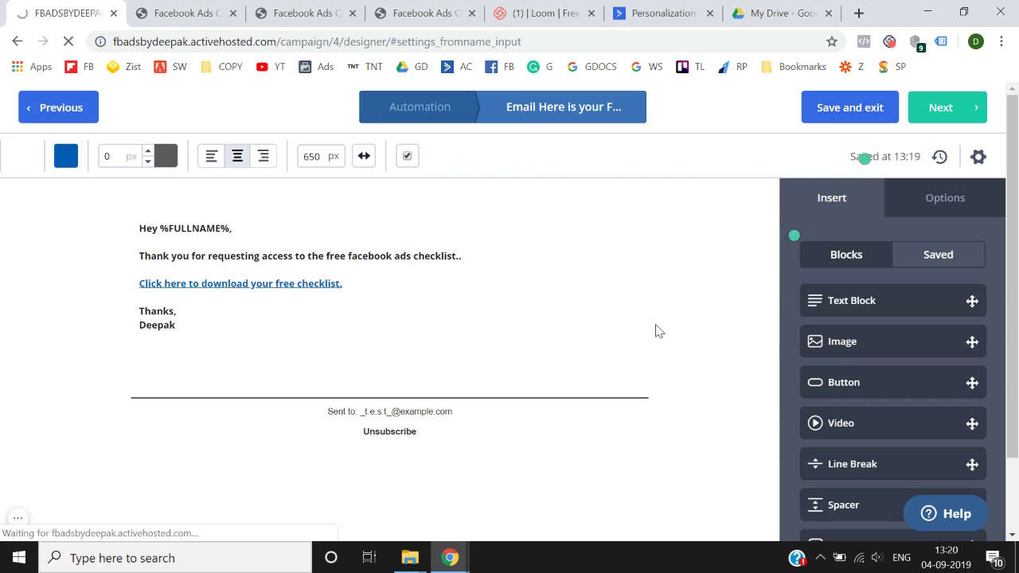
{"action": "scroll", "coordinate": [658, 331], "scroll_direction": "down", "scroll_amount": 8}
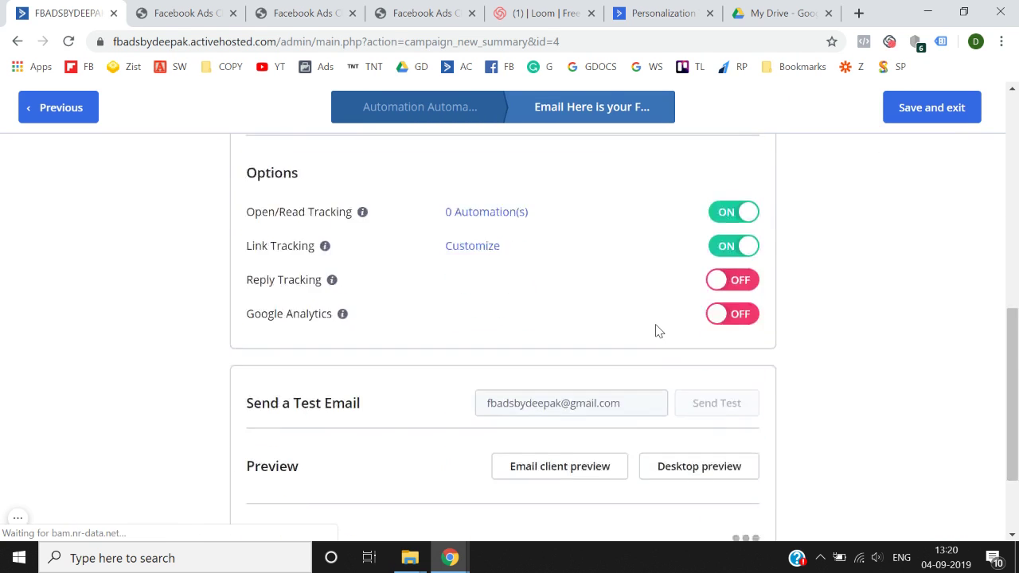
{"action": "left_click", "coordinate": [943, 123]}
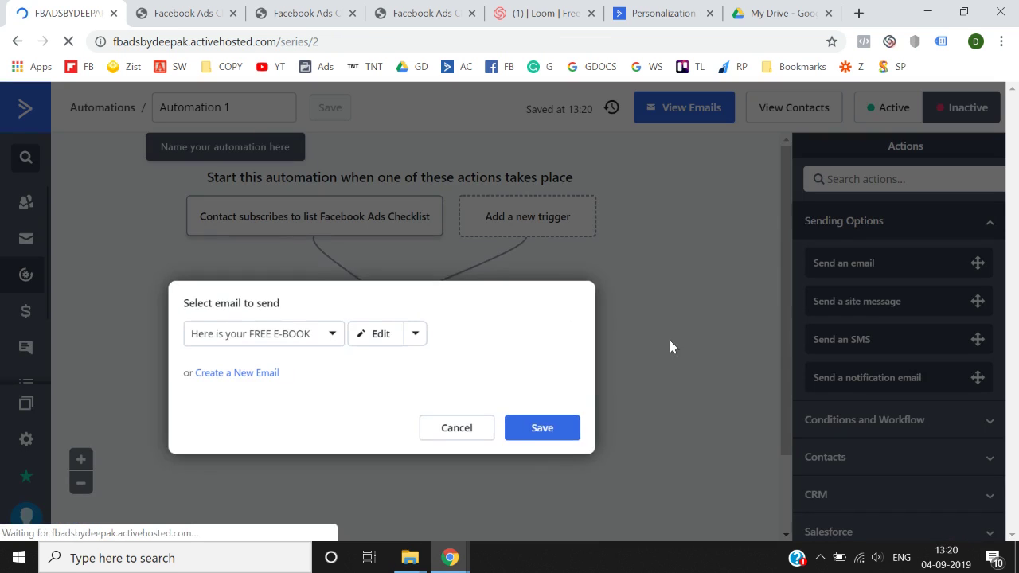
{"action": "left_click", "coordinate": [562, 433]}
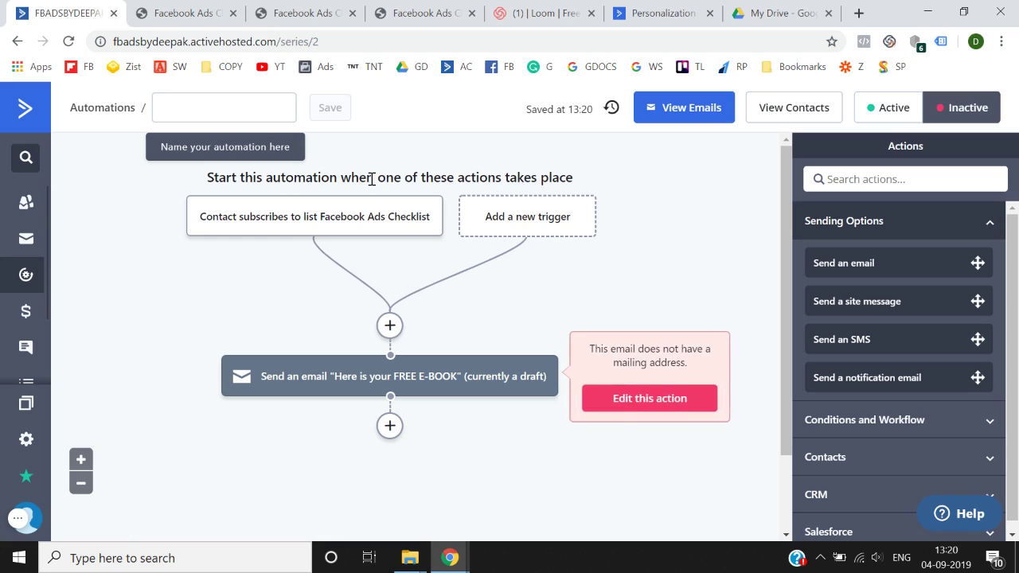
- Name the automation 'Free facebook ads Checklist' and reopen the send-email action's email choice
{"action": "left_click", "coordinate": [253, 109]}
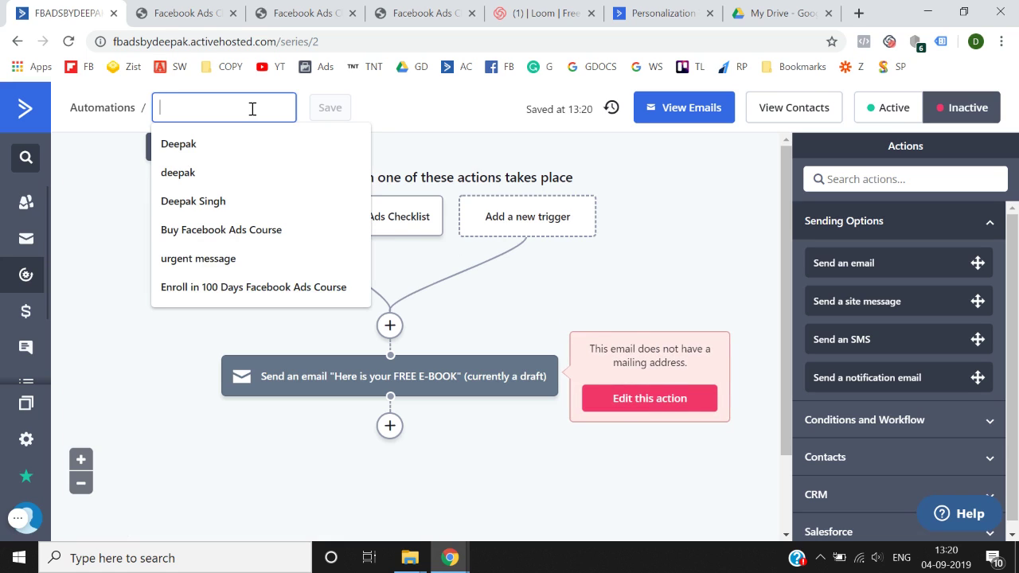
{"action": "type", "text": "Auto"}
{"action": "key", "text": "BackSpace"}
{"action": "key", "text": "BackSpace"}
{"action": "key", "text": "BackSpace"}
{"action": "key", "text": "BackSpace"}
{"action": "type", "text": "Free"}
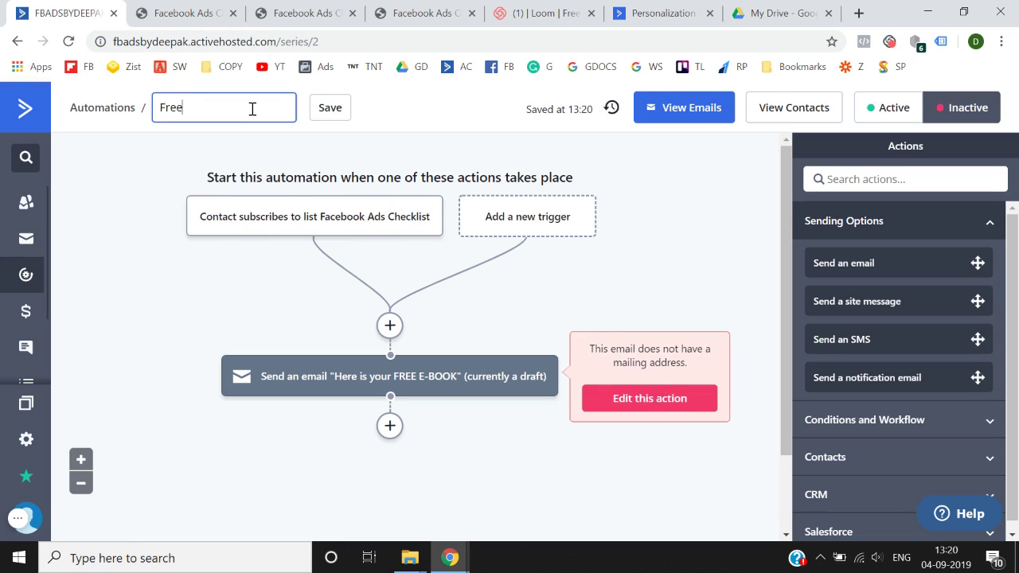
{"action": "type", "text": " facebook ads"}
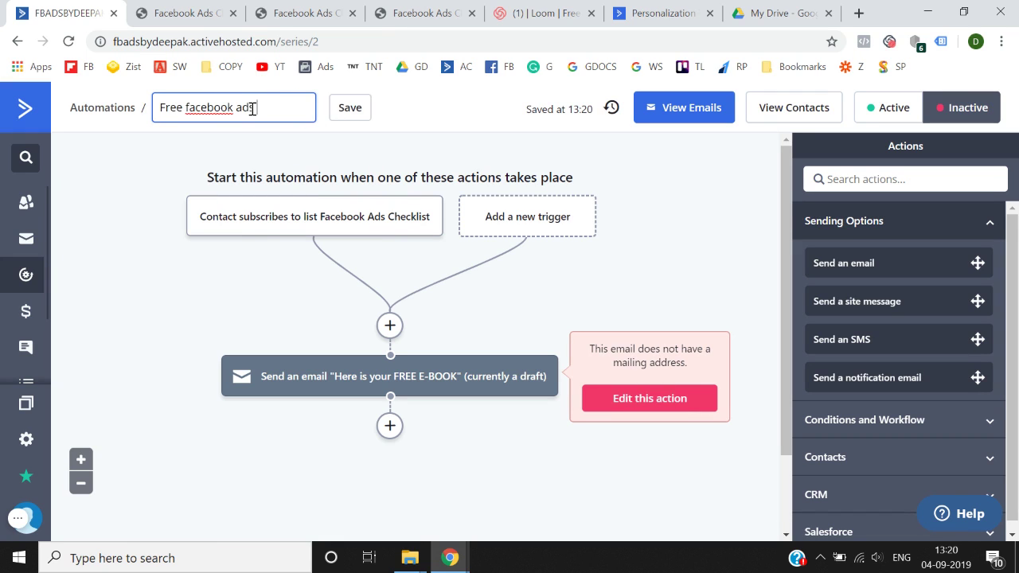
{"action": "type", "text": " Checklist"}
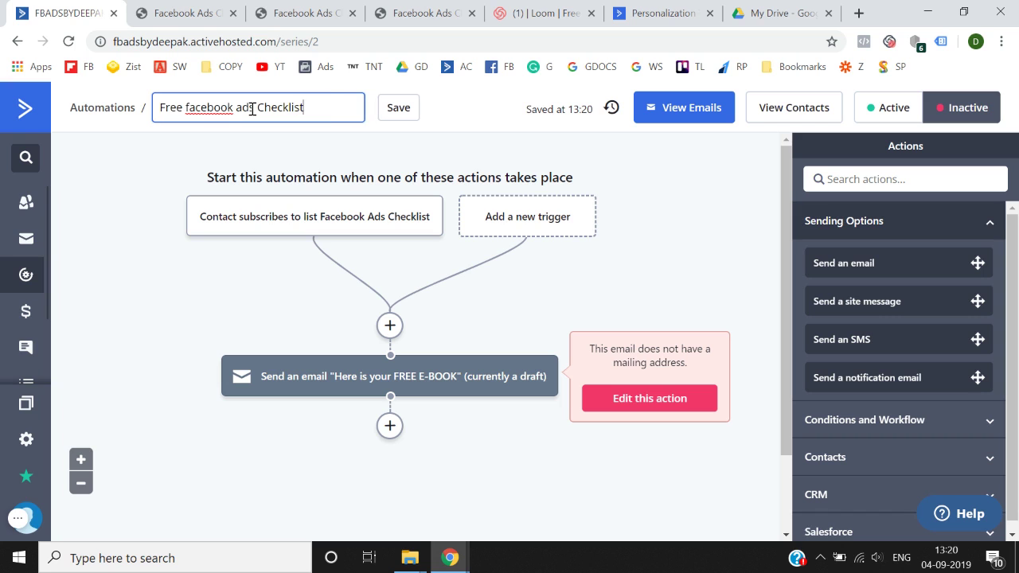
{"action": "left_click", "coordinate": [168, 271]}
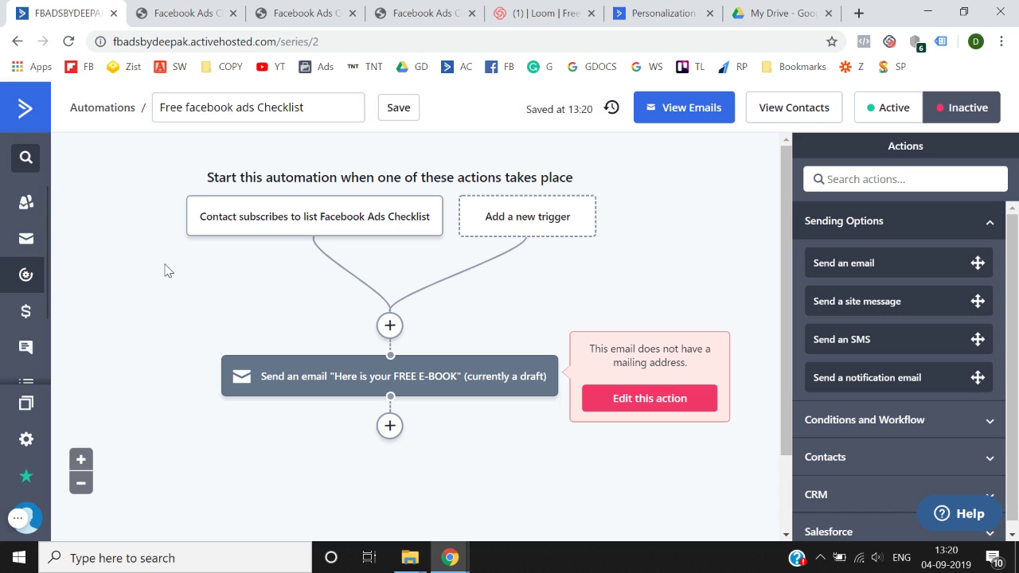
{"action": "left_click", "coordinate": [638, 402]}
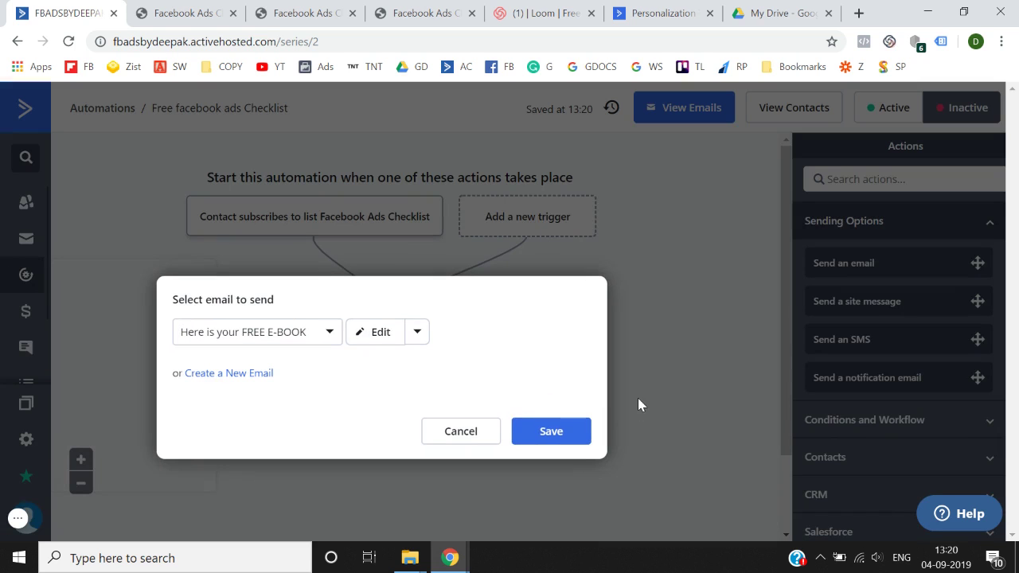
{"action": "left_click", "coordinate": [373, 344]}
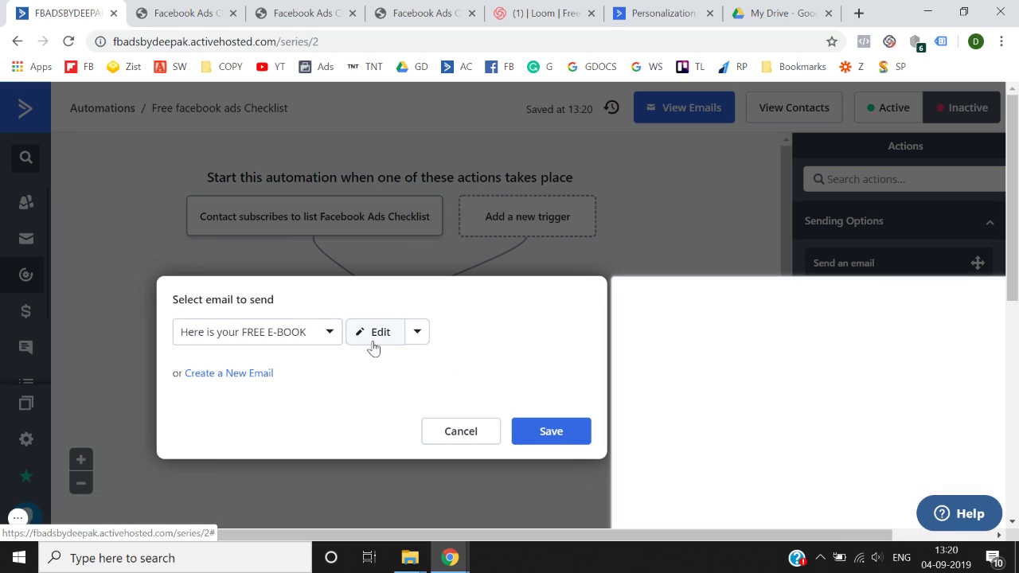
- Reopen the FREE E-BOOK email, go to its summary, and start adding a new mailing address
{"action": "left_click", "coordinate": [373, 344]}
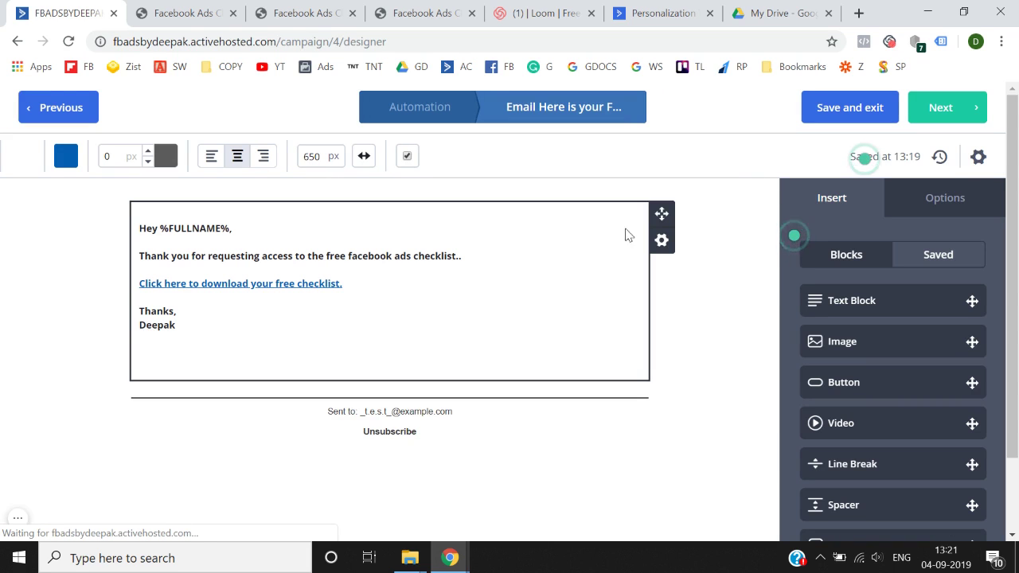
{"action": "left_click", "coordinate": [951, 112]}
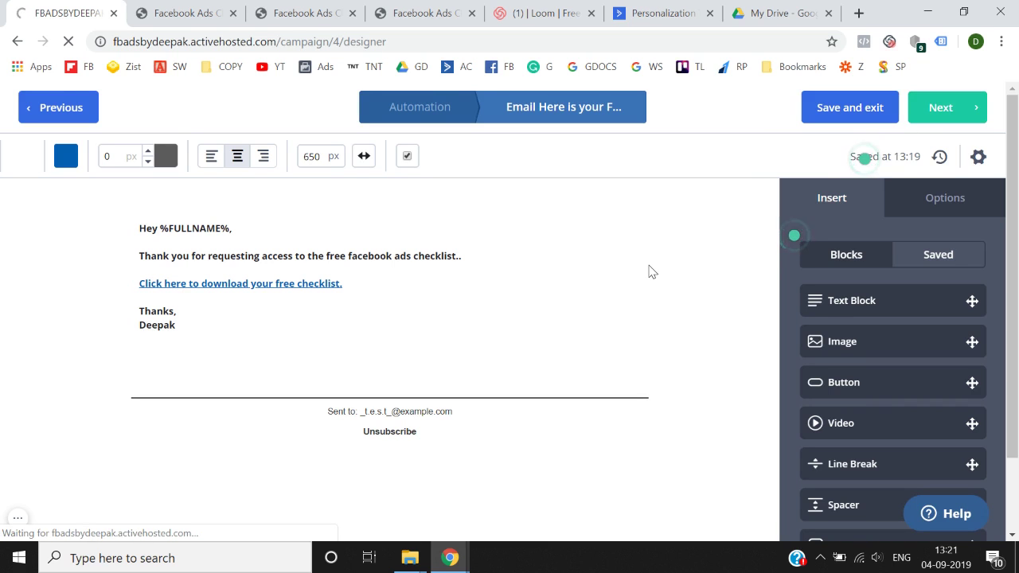
{"action": "scroll", "coordinate": [649, 271], "scroll_direction": "down", "scroll_amount": 2}
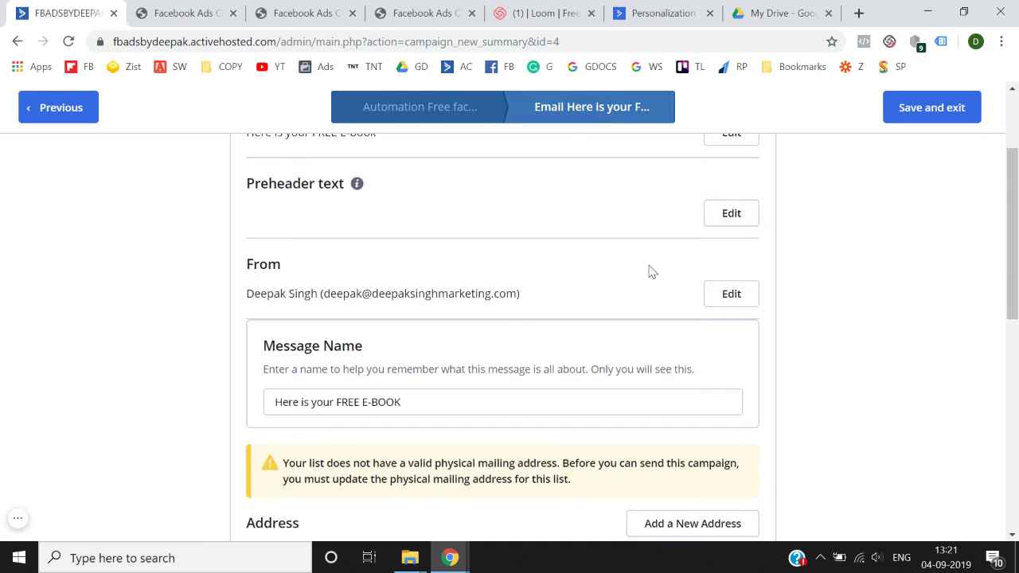
{"action": "scroll", "coordinate": [648, 272], "scroll_direction": "down", "scroll_amount": 2}
{"action": "scroll", "coordinate": [498, 289], "scroll_direction": "down", "scroll_amount": 3}
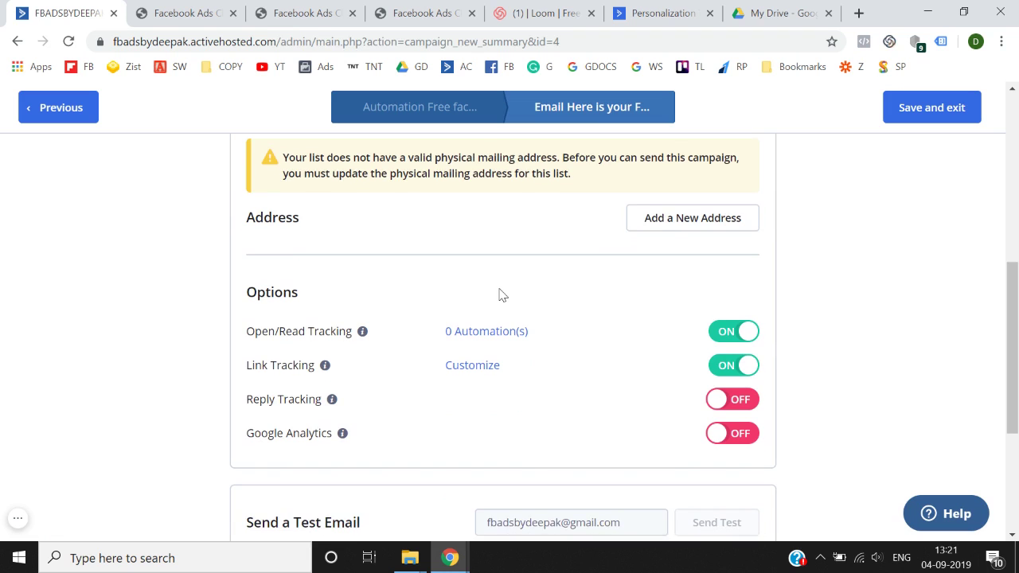
{"action": "left_click", "coordinate": [664, 219]}
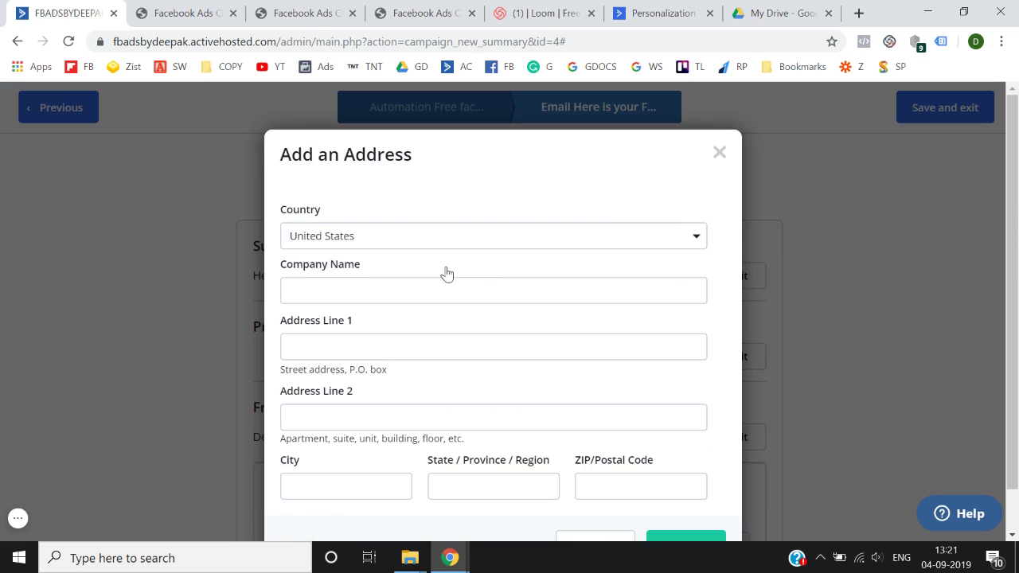
- Set the address country to India and the company name to TNT
{"action": "left_click", "coordinate": [492, 236]}
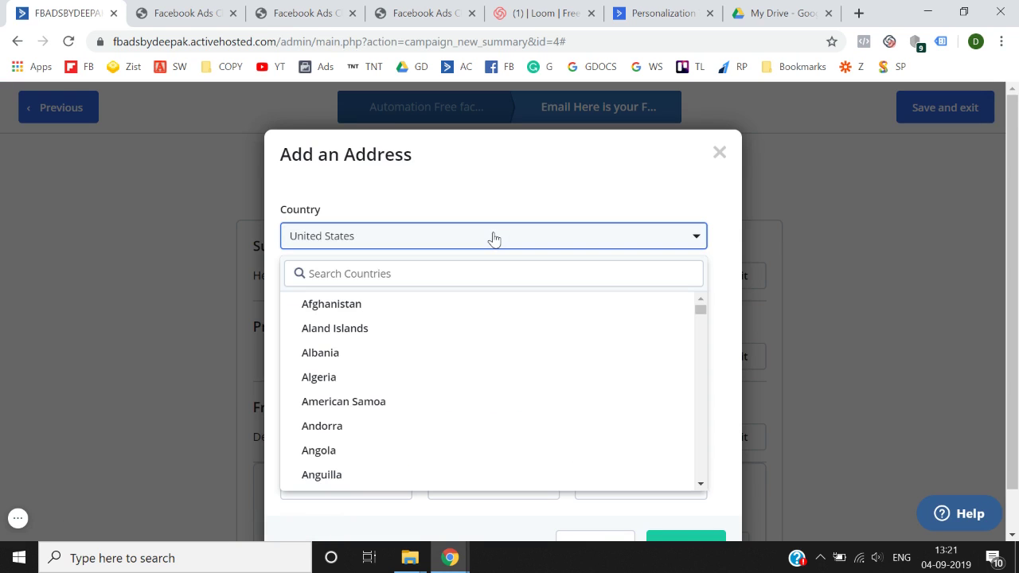
{"action": "left_click", "coordinate": [468, 273]}
{"action": "type", "text": "india"}
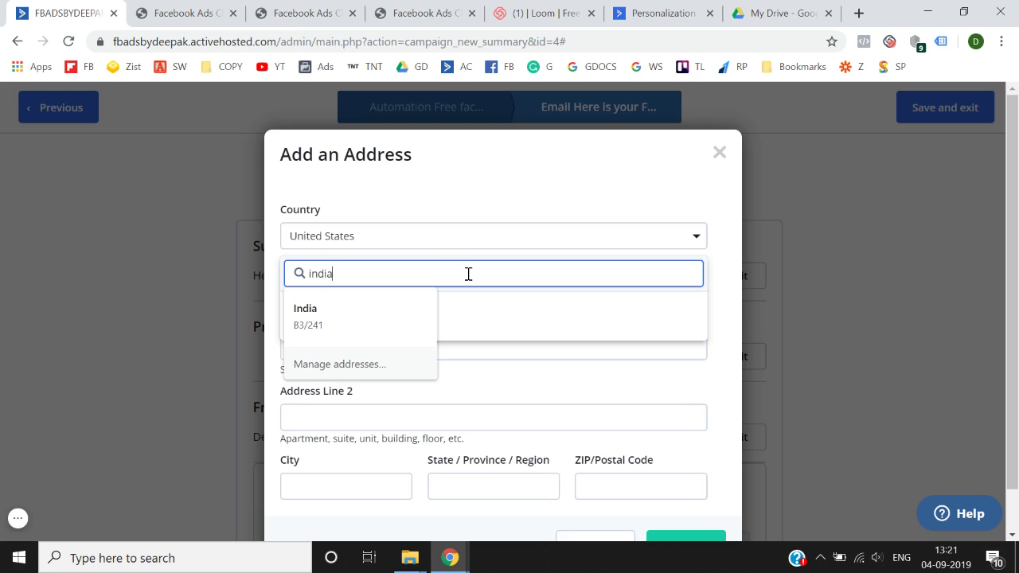
{"action": "key", "text": "Tab"}
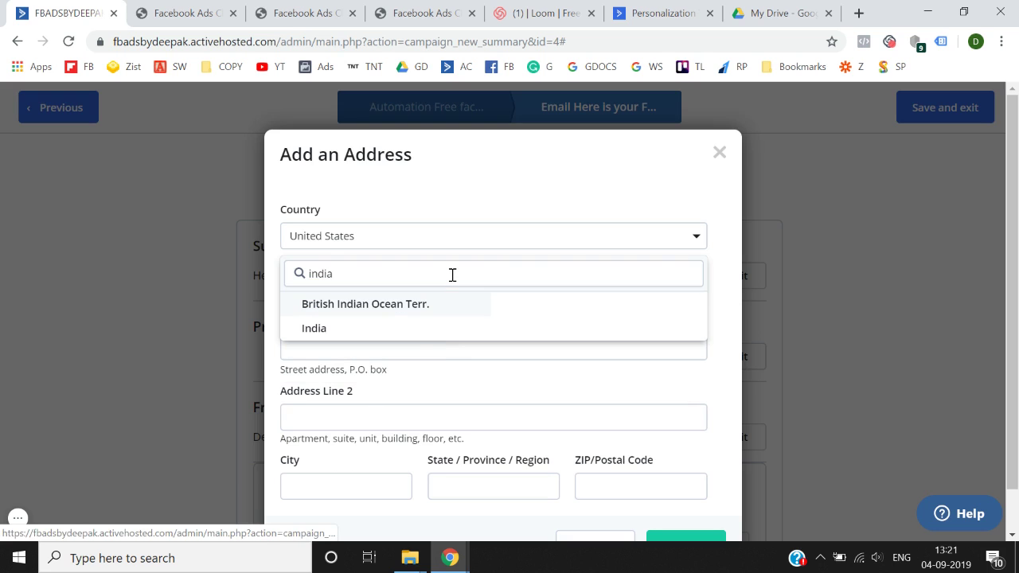
{"action": "left_click", "coordinate": [393, 335]}
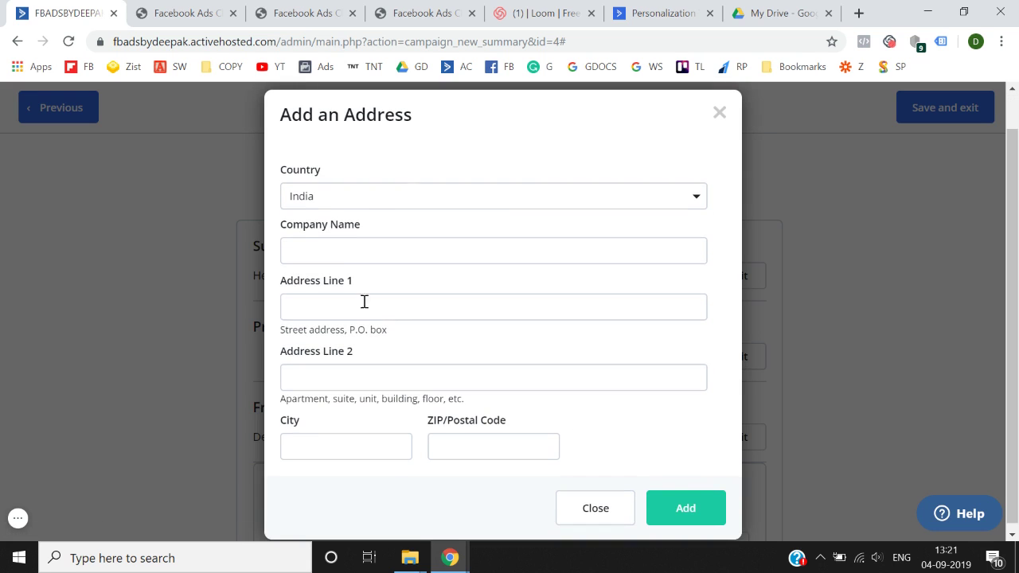
{"action": "left_click", "coordinate": [325, 255]}
{"action": "type", "text": "TNT"}
{"action": "key", "text": "Tab"}
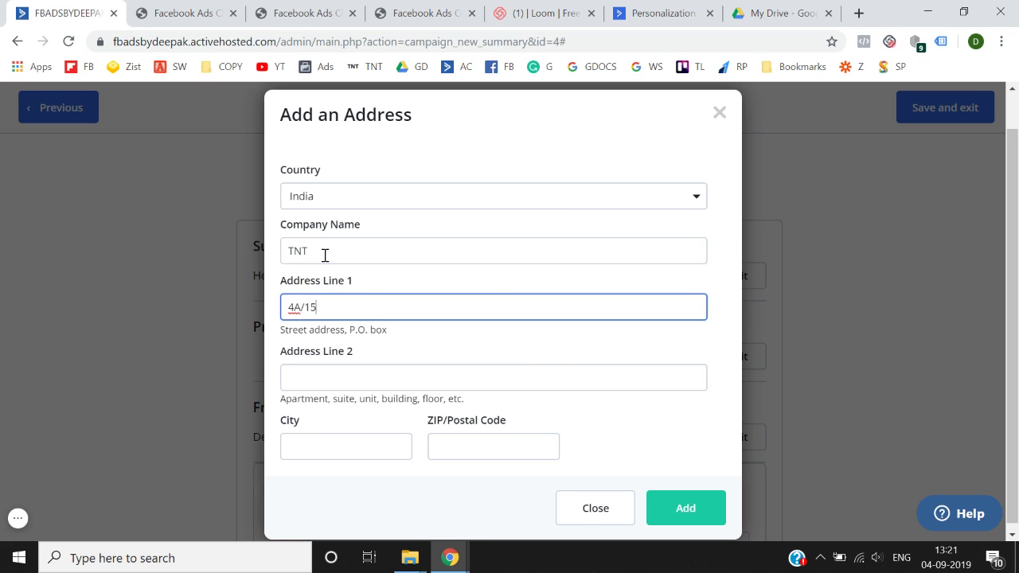
- Enter the second address line, the city and the postal code
{"action": "left_click", "coordinate": [308, 388]}
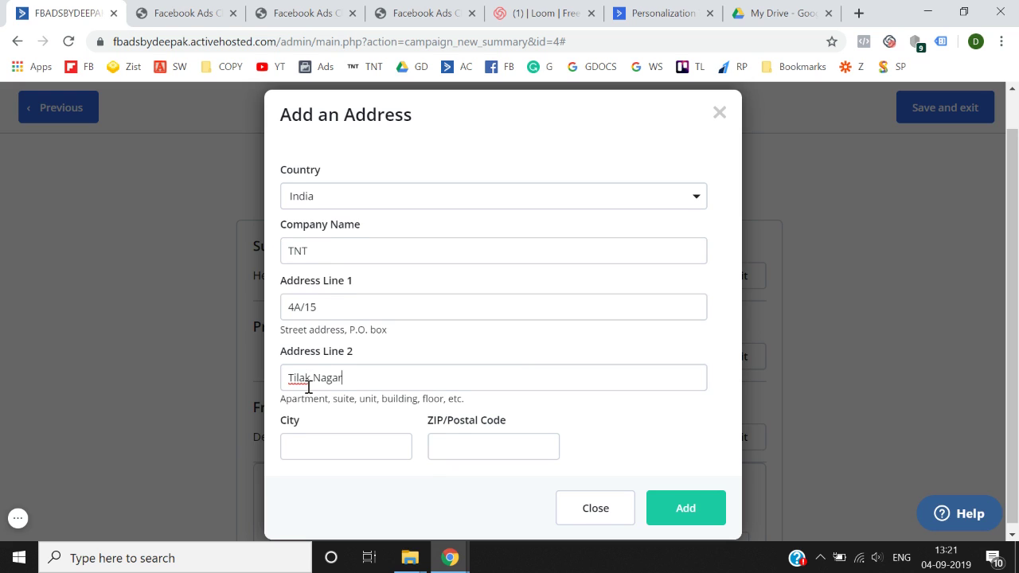
{"action": "scroll", "coordinate": [309, 388], "scroll_direction": "down", "scroll_amount": 1}
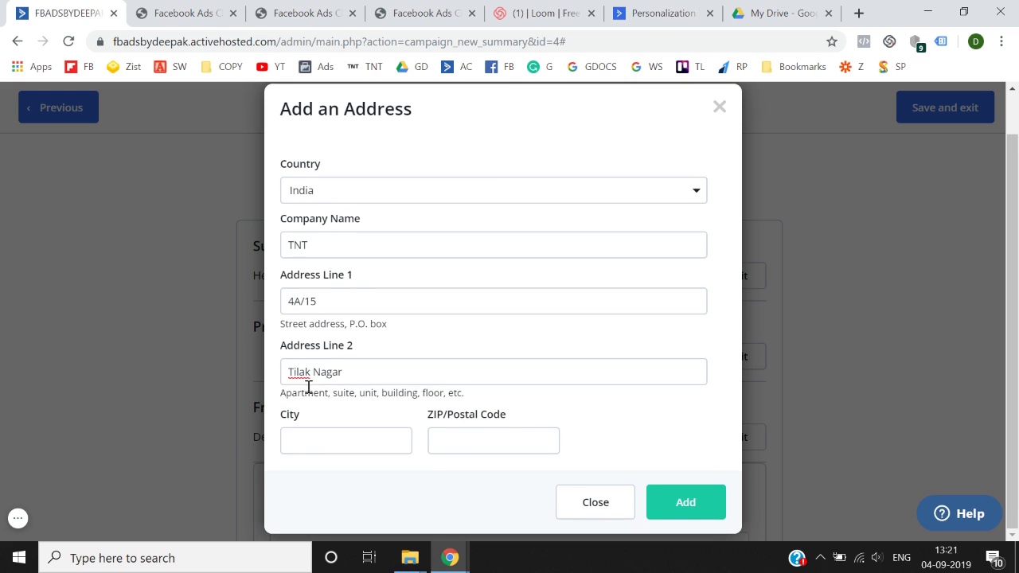
{"action": "left_click", "coordinate": [326, 438]}
{"action": "key", "text": "Tab"}
{"action": "left_click", "coordinate": [325, 438]}
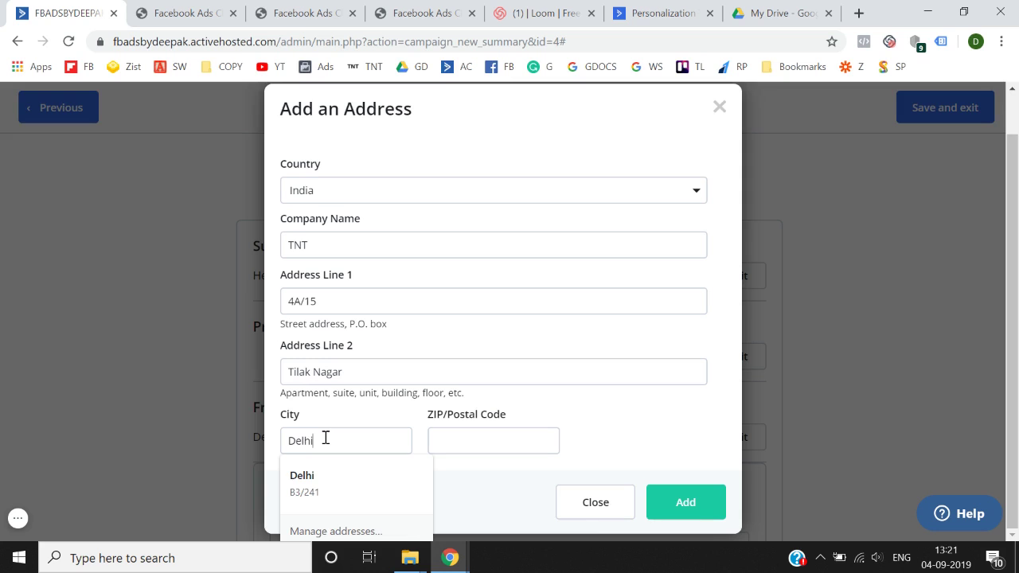
{"action": "key", "text": "Tab"}
{"action": "type", "text": "110018"}
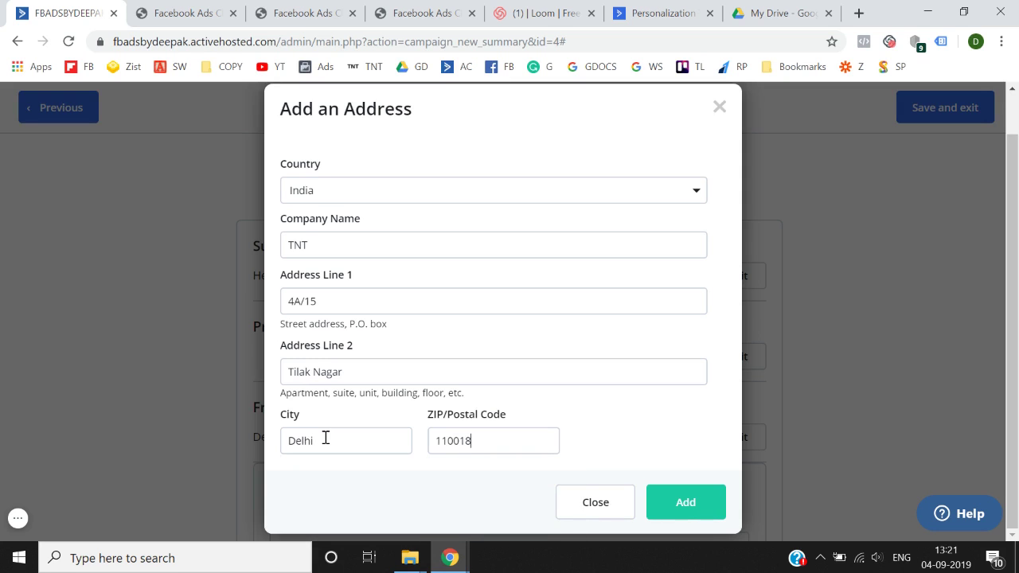
- Add the address, then finish the email campaign to return to the automation builder
{"action": "left_click", "coordinate": [697, 516]}
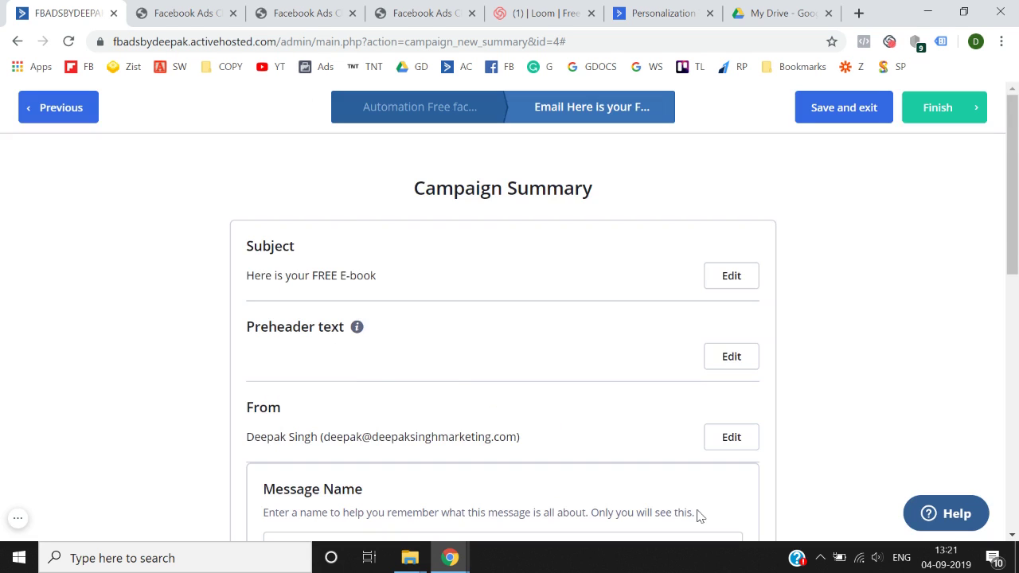
{"action": "scroll", "coordinate": [701, 501], "scroll_direction": "down", "scroll_amount": 10}
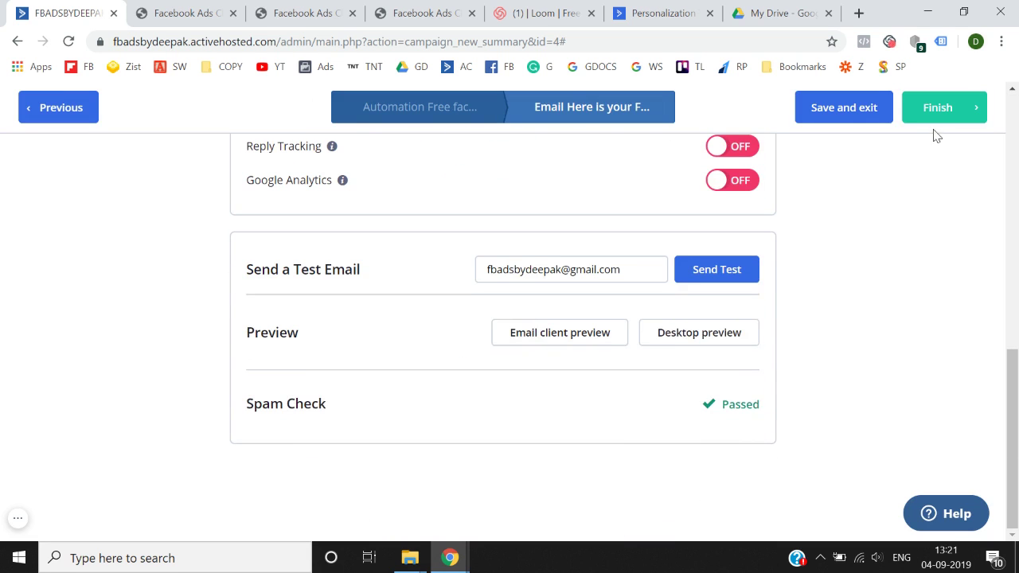
{"action": "left_click", "coordinate": [945, 111]}
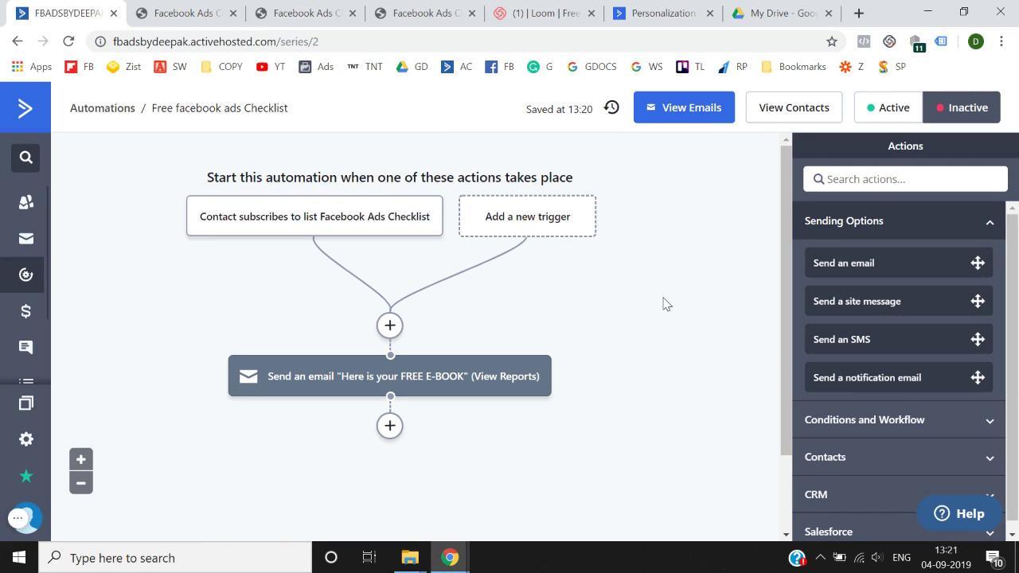
{"action": "scroll", "coordinate": [666, 304], "scroll_direction": "down", "scroll_amount": 1}
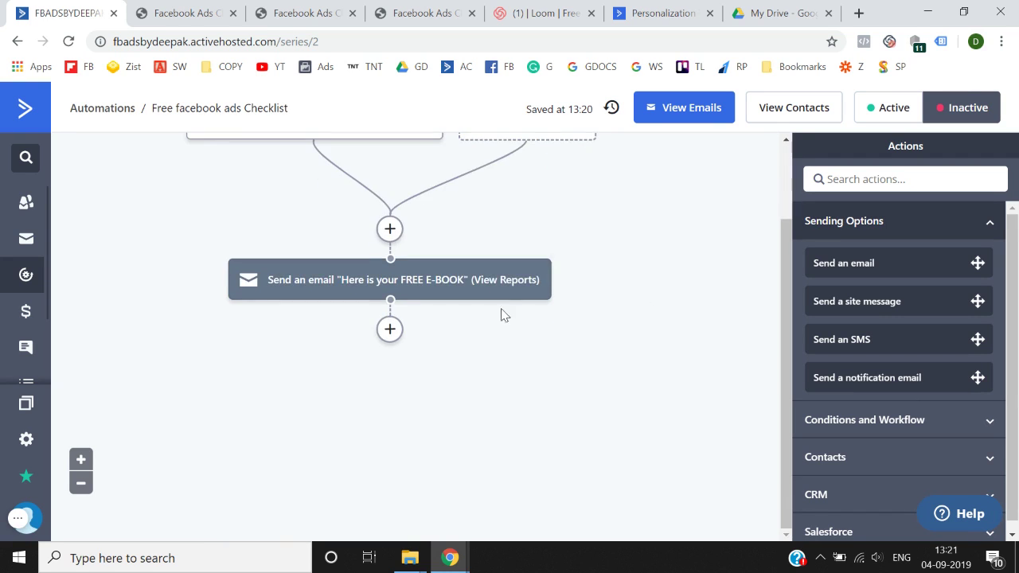
- Add a Wait step after the FREE E-BOOK email set to 12 hours
{"action": "left_click", "coordinate": [390, 330]}
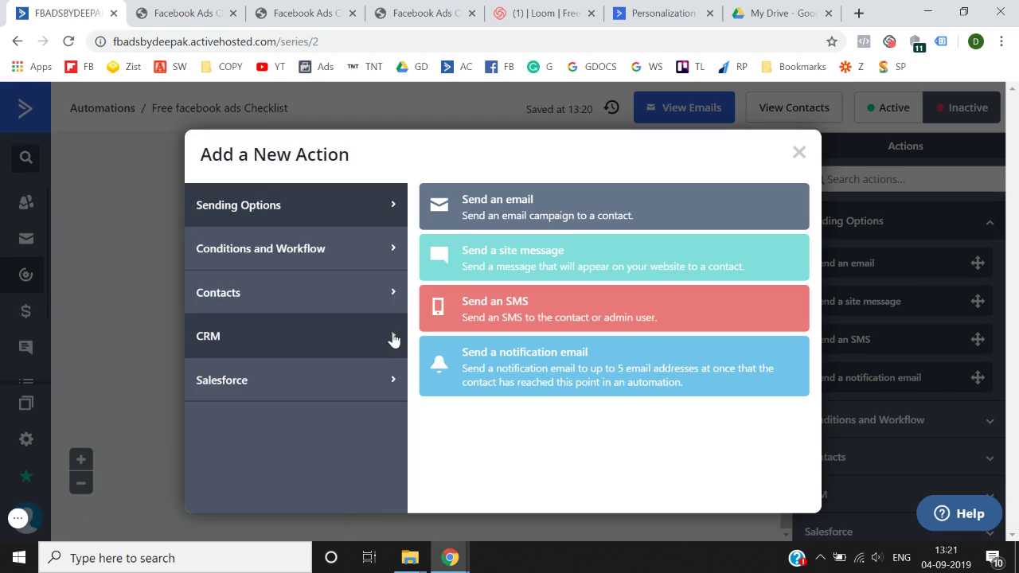
{"action": "left_click", "coordinate": [276, 251]}
{"action": "left_click", "coordinate": [496, 211]}
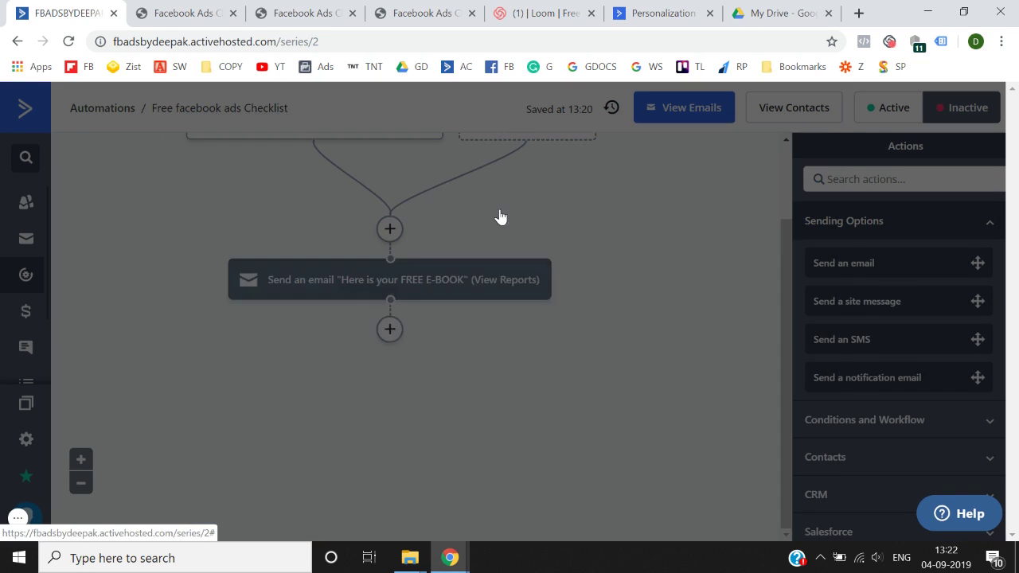
{"action": "left_click", "coordinate": [315, 327]}
{"action": "left_click", "coordinate": [344, 333]}
{"action": "type", "text": "12"}
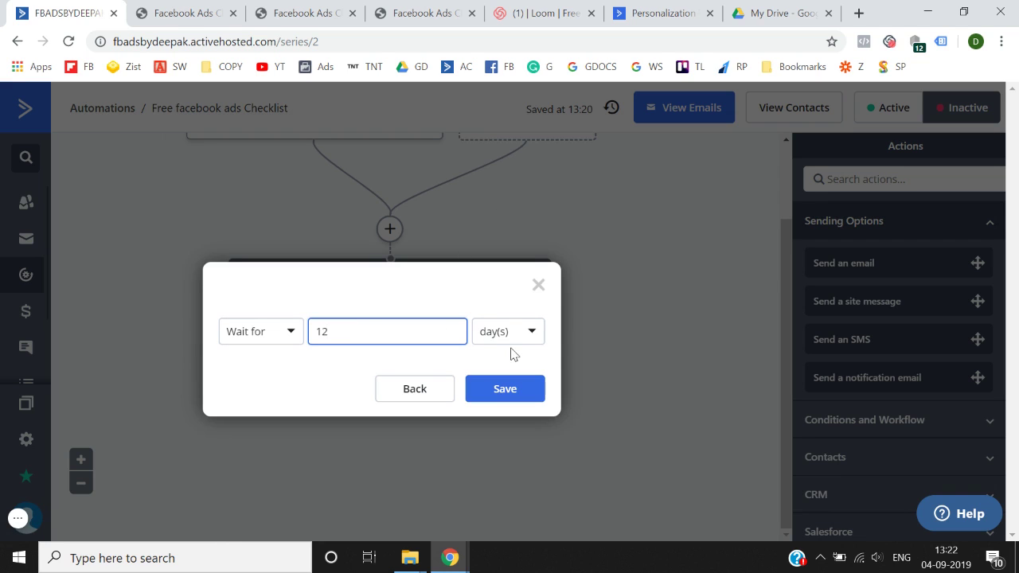
{"action": "left_click", "coordinate": [505, 331]}
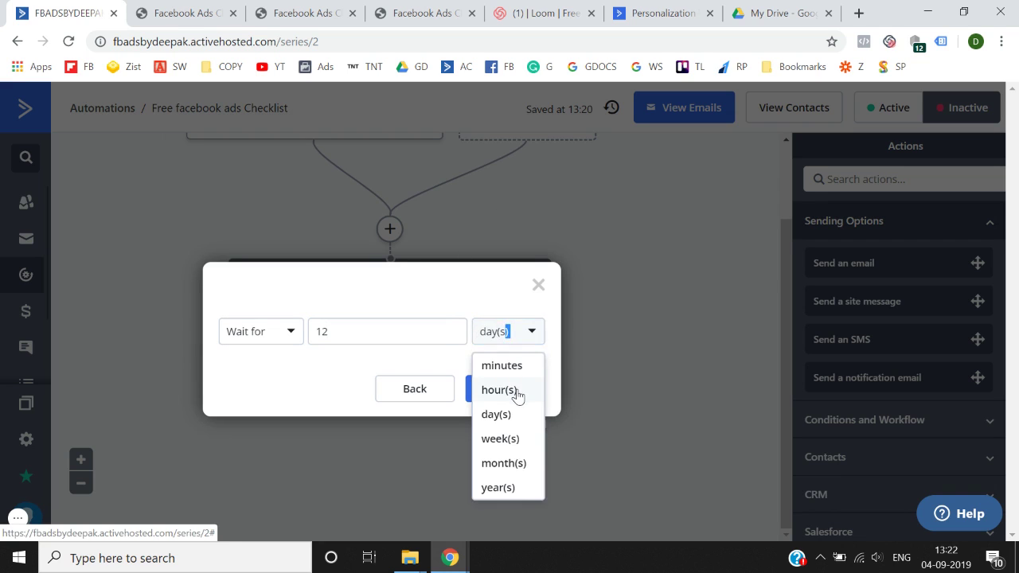
{"action": "left_click", "coordinate": [515, 390]}
{"action": "left_click", "coordinate": [515, 398]}
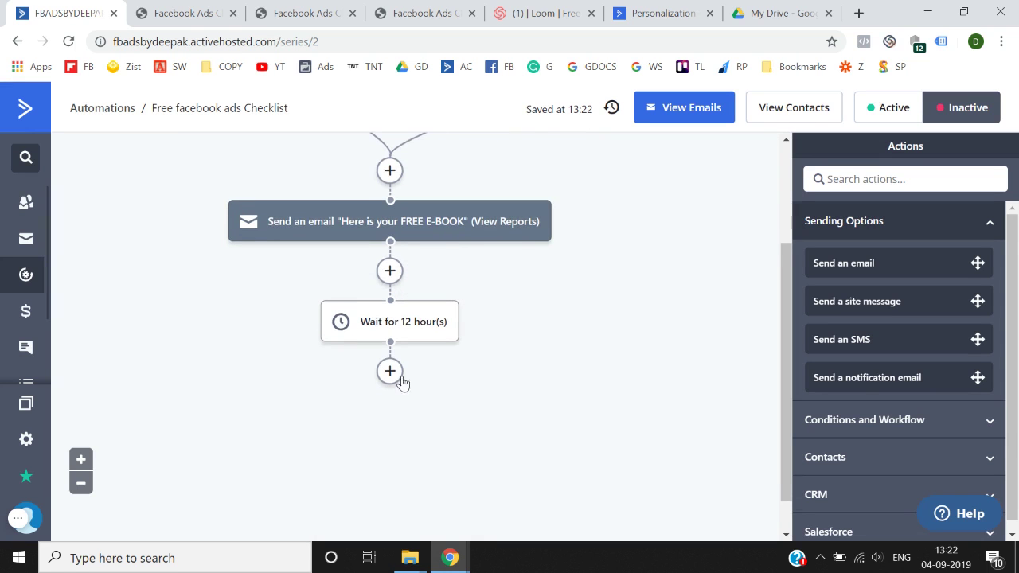
- Open another Add a New Action window and close it without adding a step
{"action": "mouse_move", "coordinate": [376, 333]}
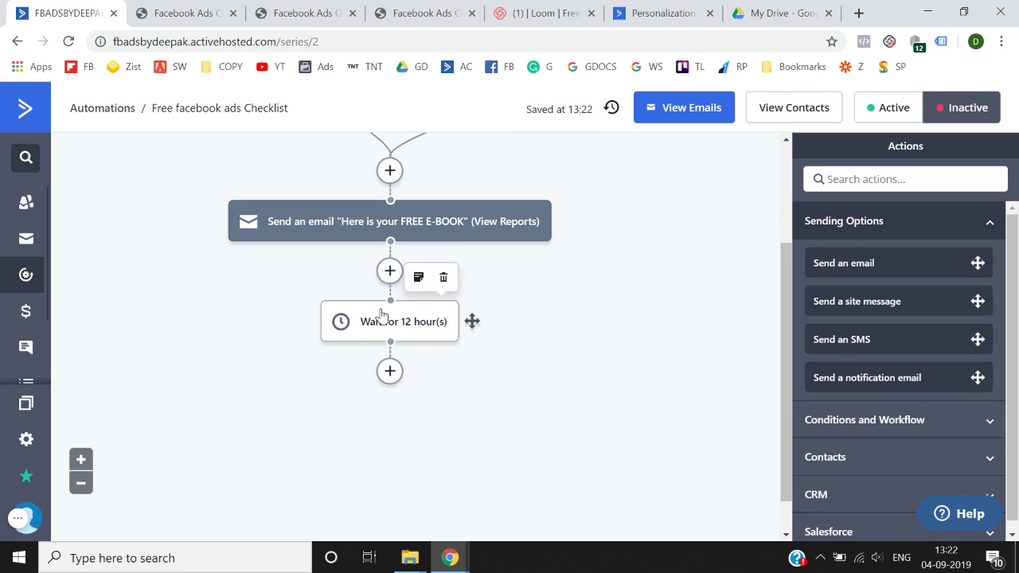
{"action": "left_click", "coordinate": [389, 377]}
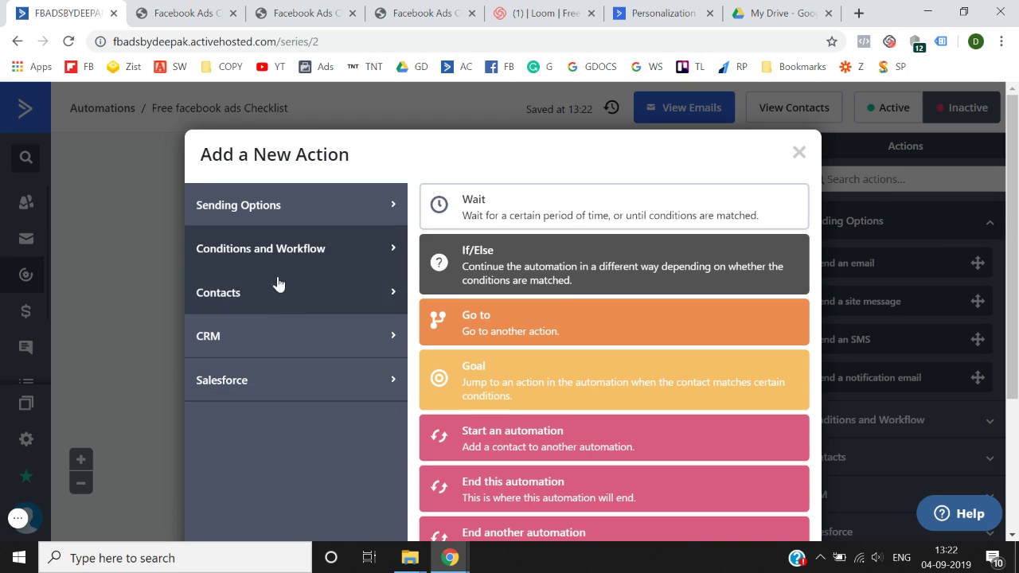
{"action": "left_click", "coordinate": [293, 208]}
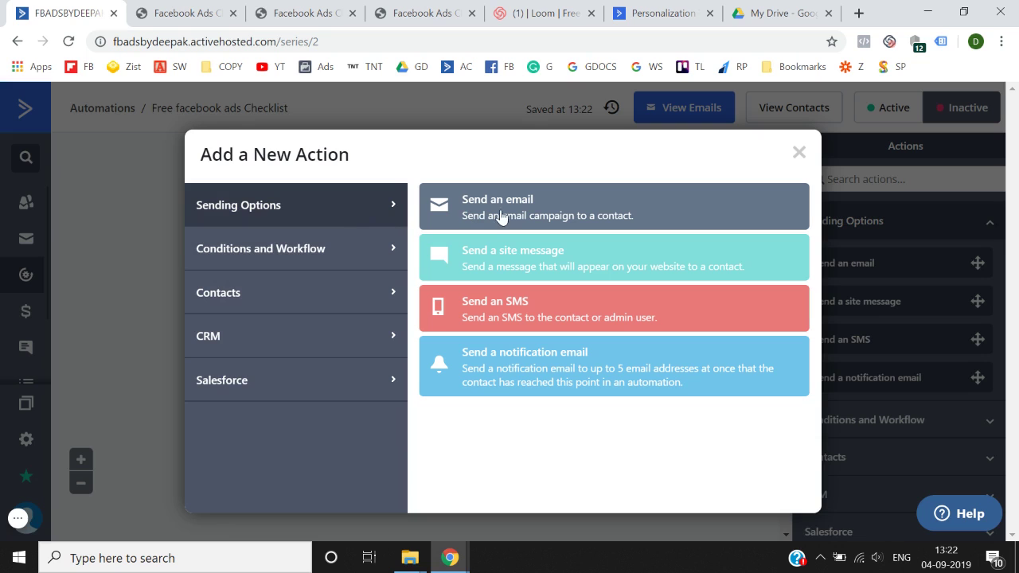
{"action": "triple_click", "coordinate": [796, 154]}
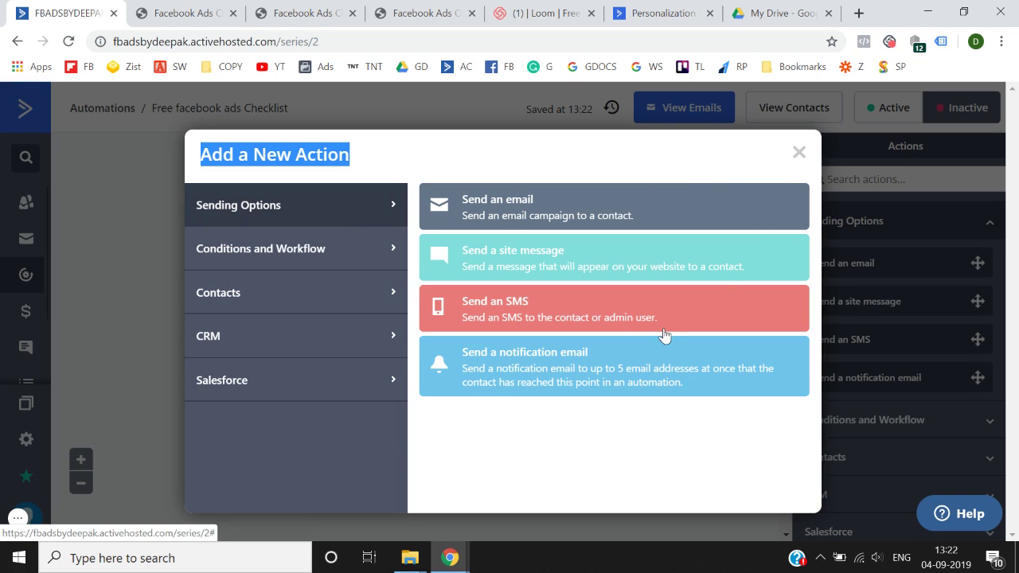
{"action": "left_click", "coordinate": [797, 154]}
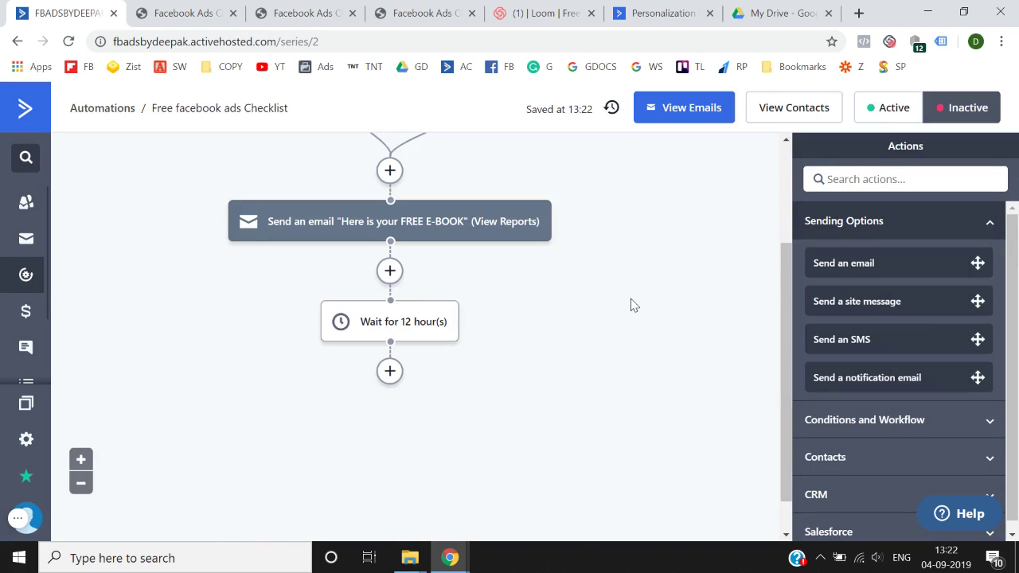
{"action": "scroll", "coordinate": [631, 304], "scroll_direction": "up", "scroll_amount": 2}
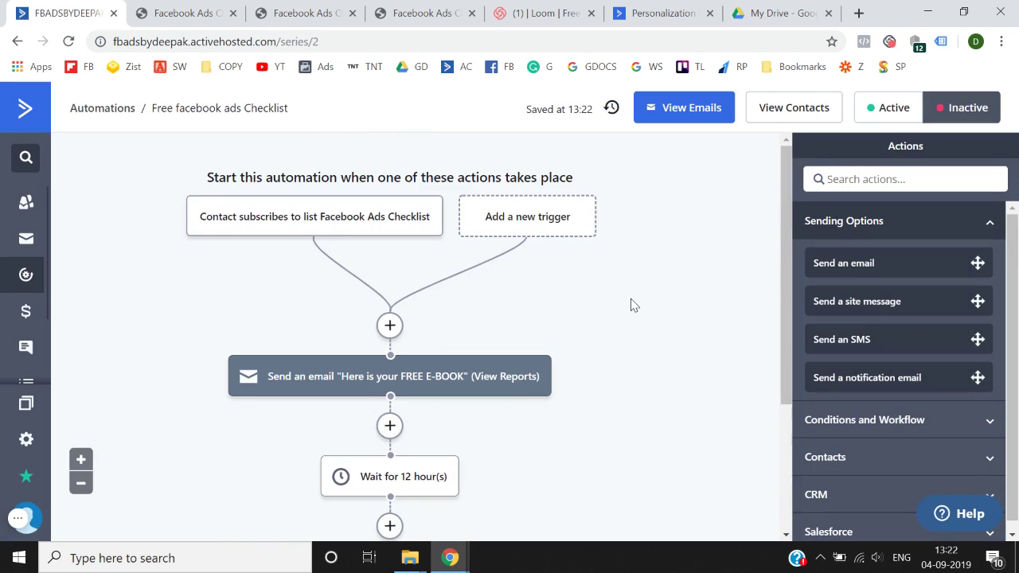
- Set the Free facebook ads Checklist automation active from the Automations list, then show the Think N Thrive submit-form page
{"action": "left_click", "coordinate": [109, 111]}
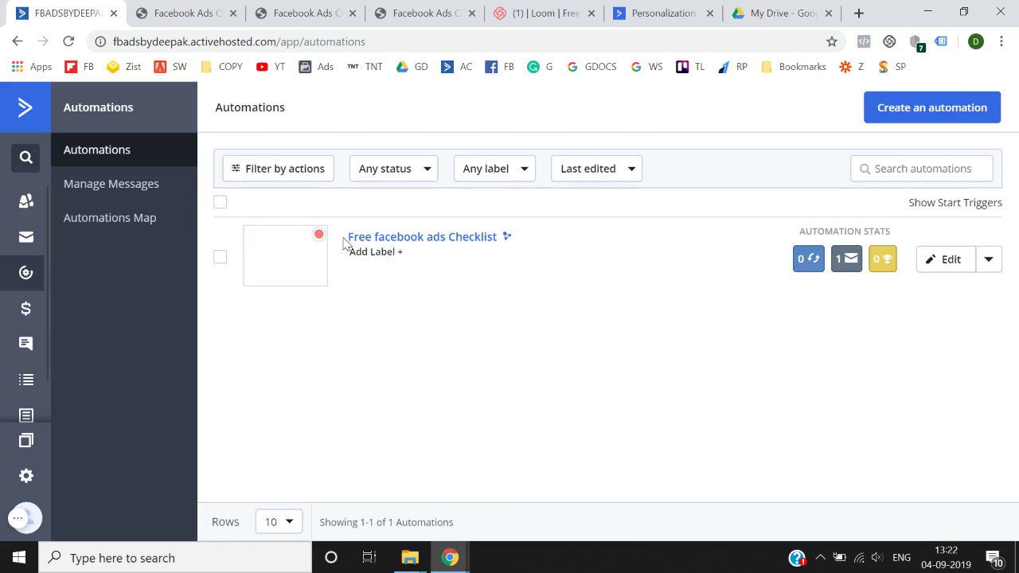
{"action": "left_click", "coordinate": [220, 258]}
{"action": "left_click", "coordinate": [400, 176]}
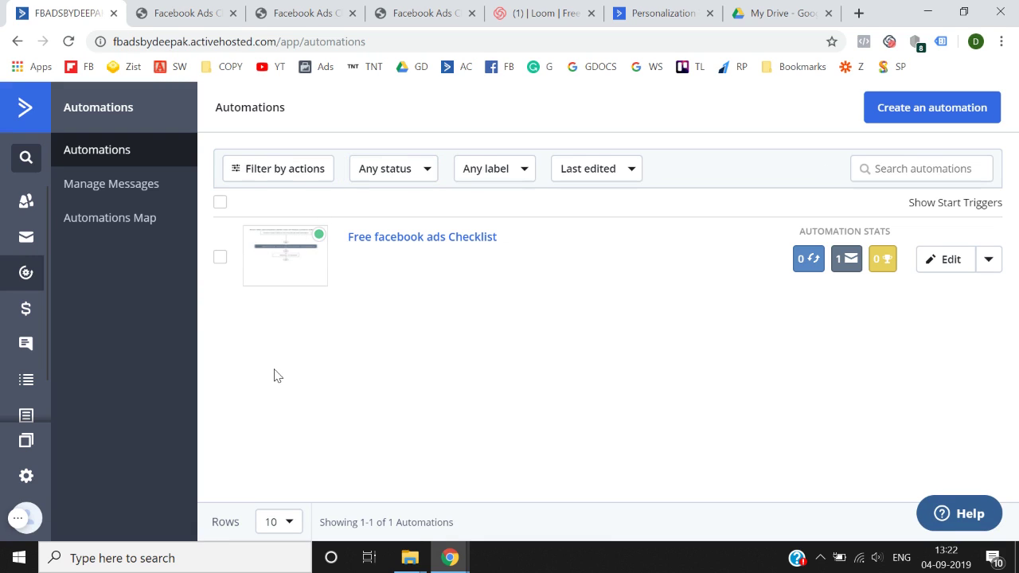
{"action": "left_click", "coordinate": [205, 12]}
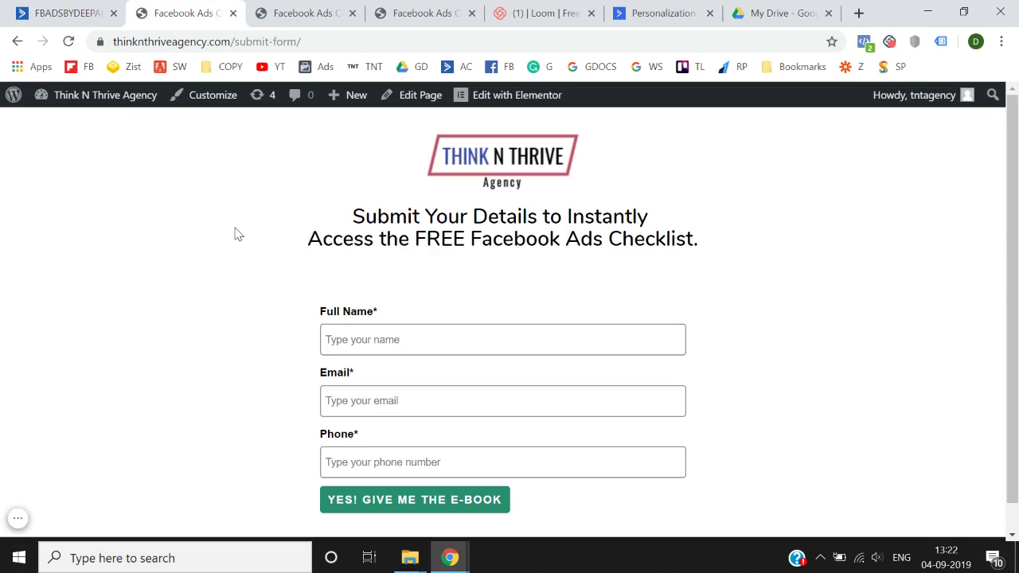
- Review the Think N Thrive sign-up form and checklist thank-you pages, then return to ActiveCampaign Automations
{"action": "left_click", "coordinate": [283, 10]}
{"action": "left_click", "coordinate": [470, 10]}
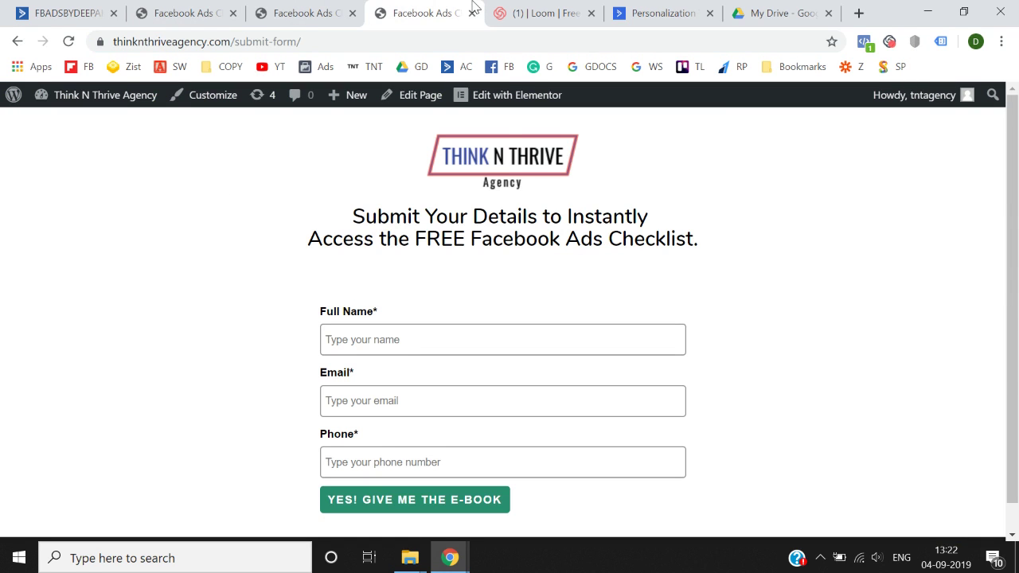
{"action": "left_click", "coordinate": [311, 7]}
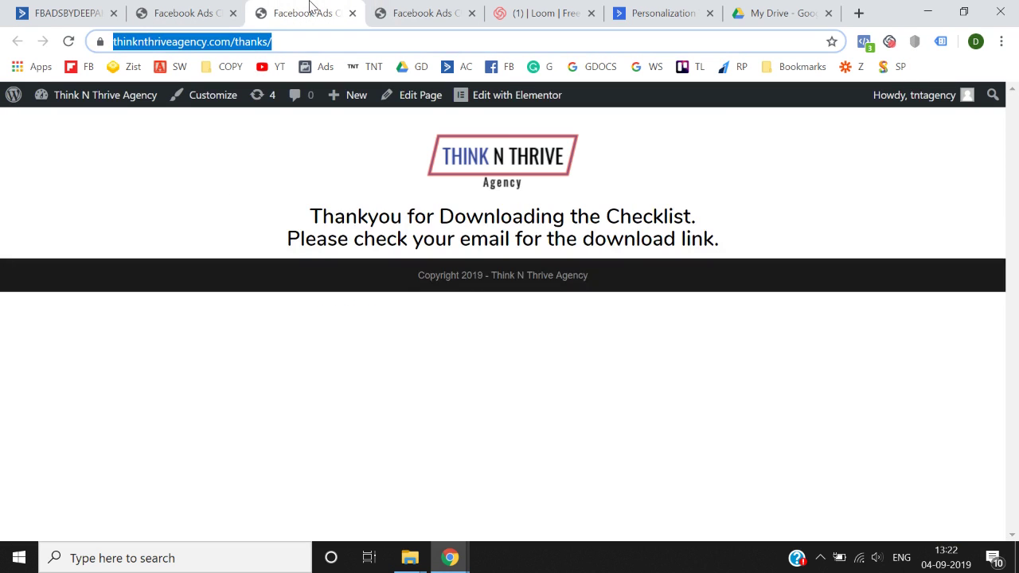
{"action": "left_click", "coordinate": [199, 11]}
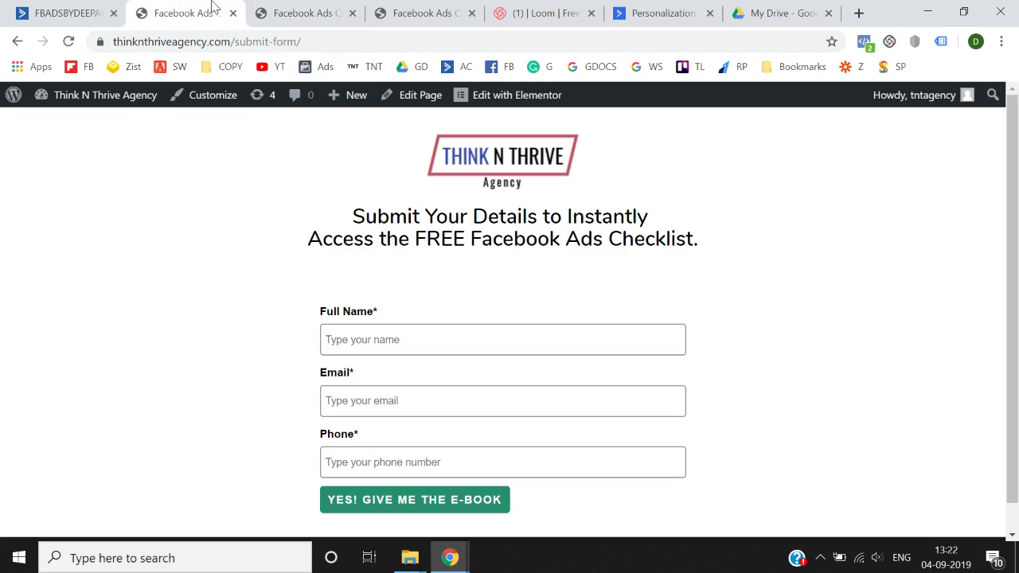
{"action": "left_click", "coordinate": [291, 8]}
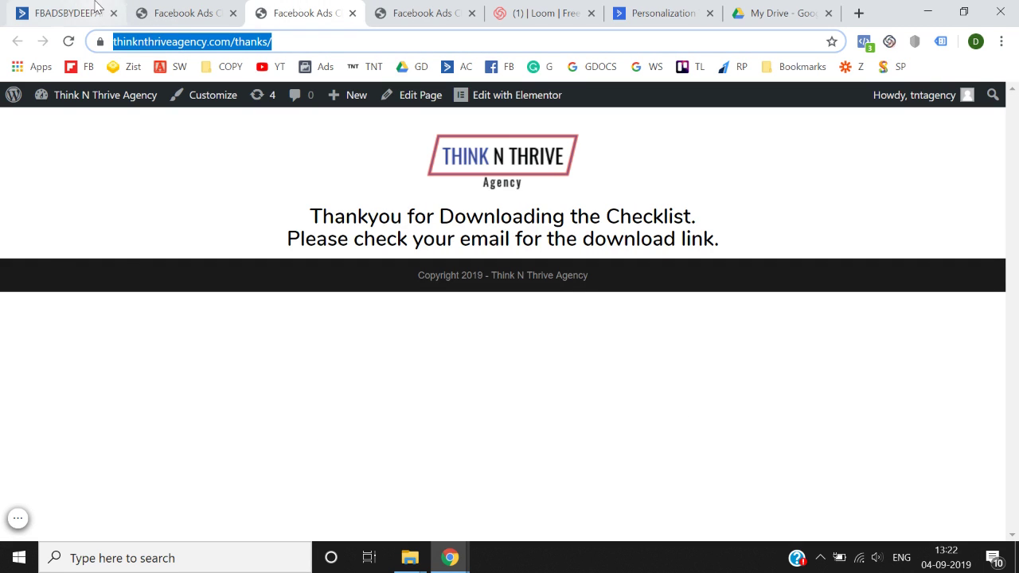
{"action": "left_click", "coordinate": [96, 8]}
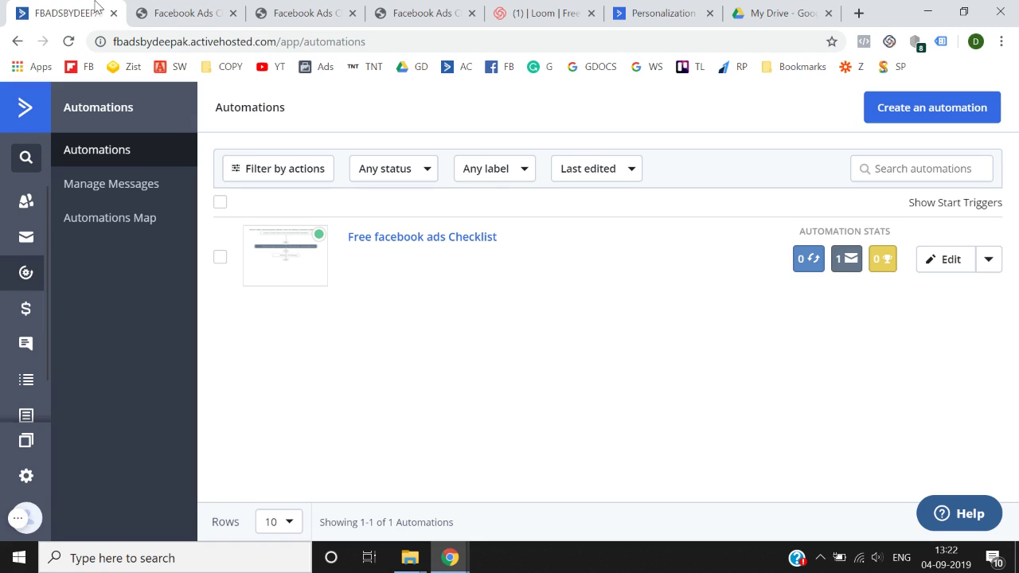